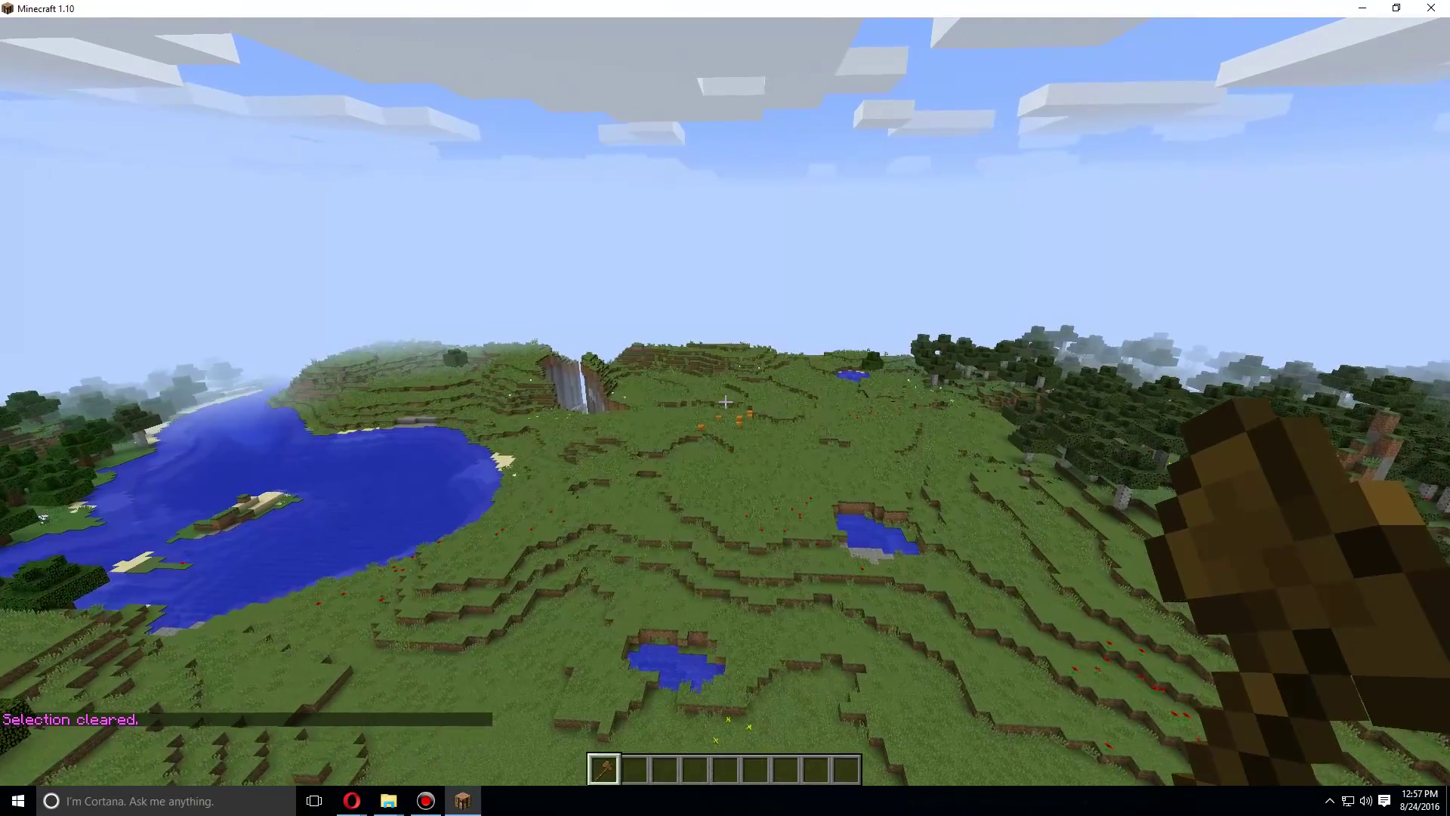
Create a 349-block flat stone platform with //fill 1 and fly down onto it
{"action": "key", "text": "slash"}
{"action": "type", "text": "//fill 1 1"}
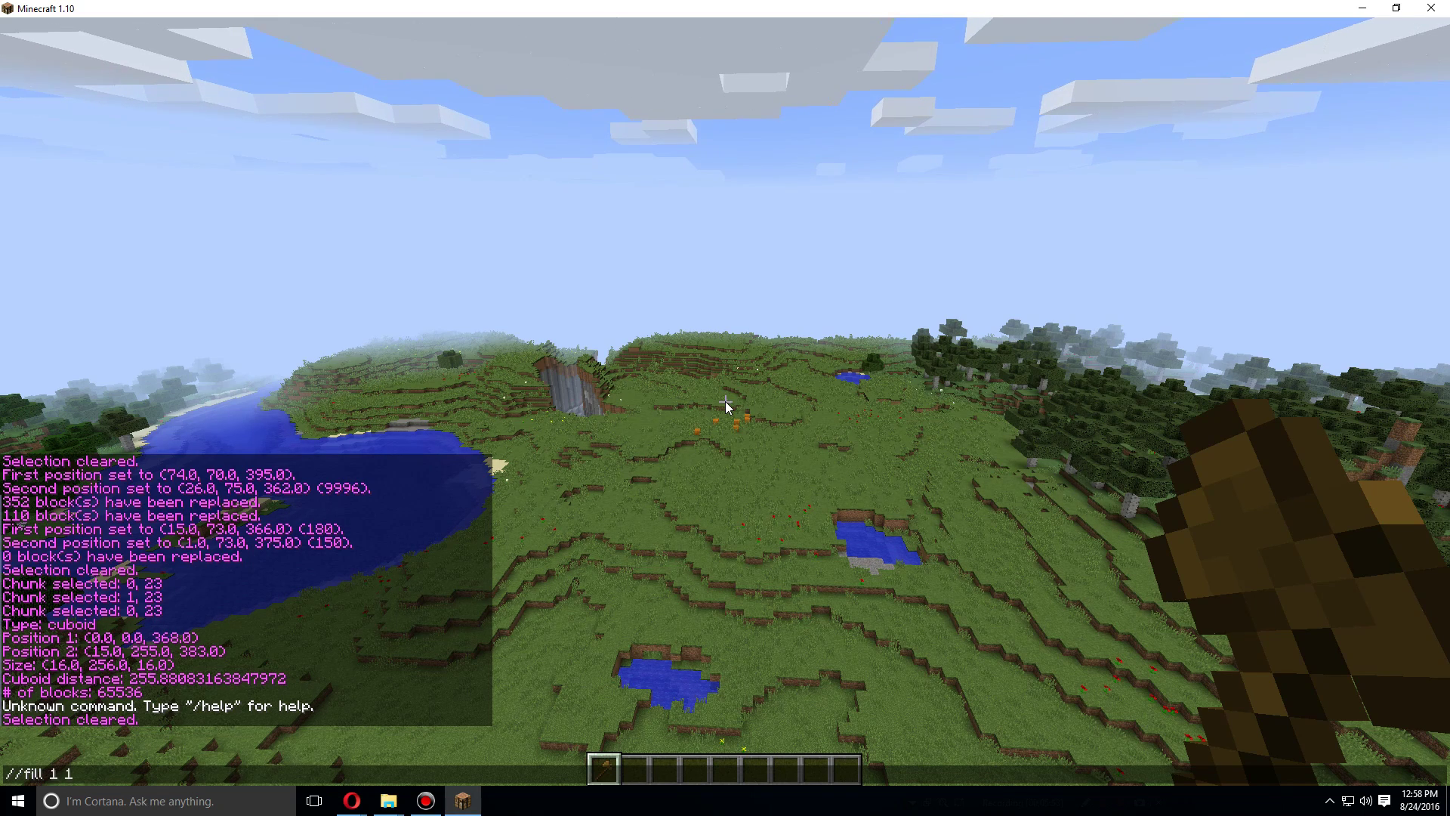
{"action": "key", "text": "Return"}
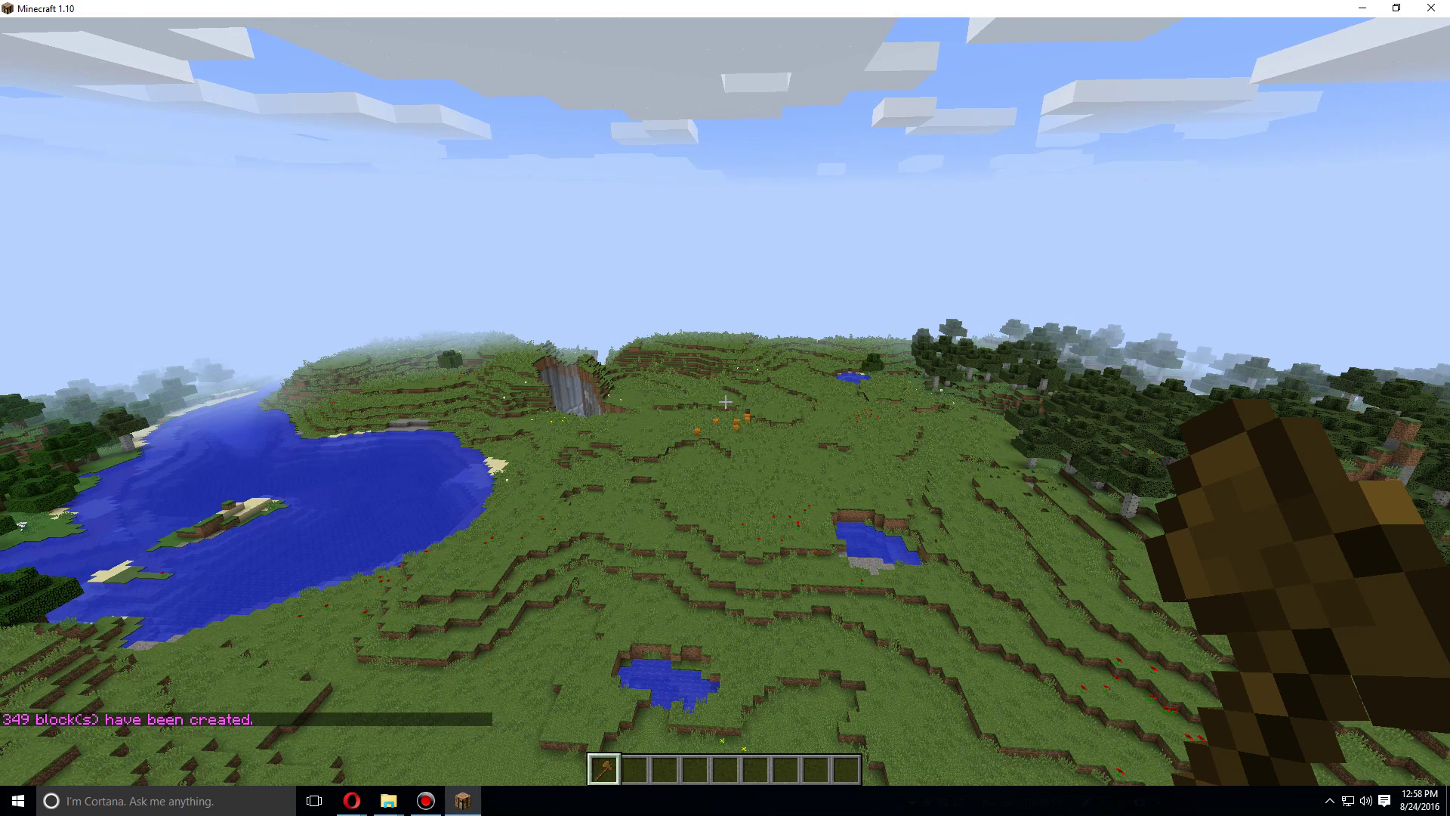
{"action": "key", "text": "space"}
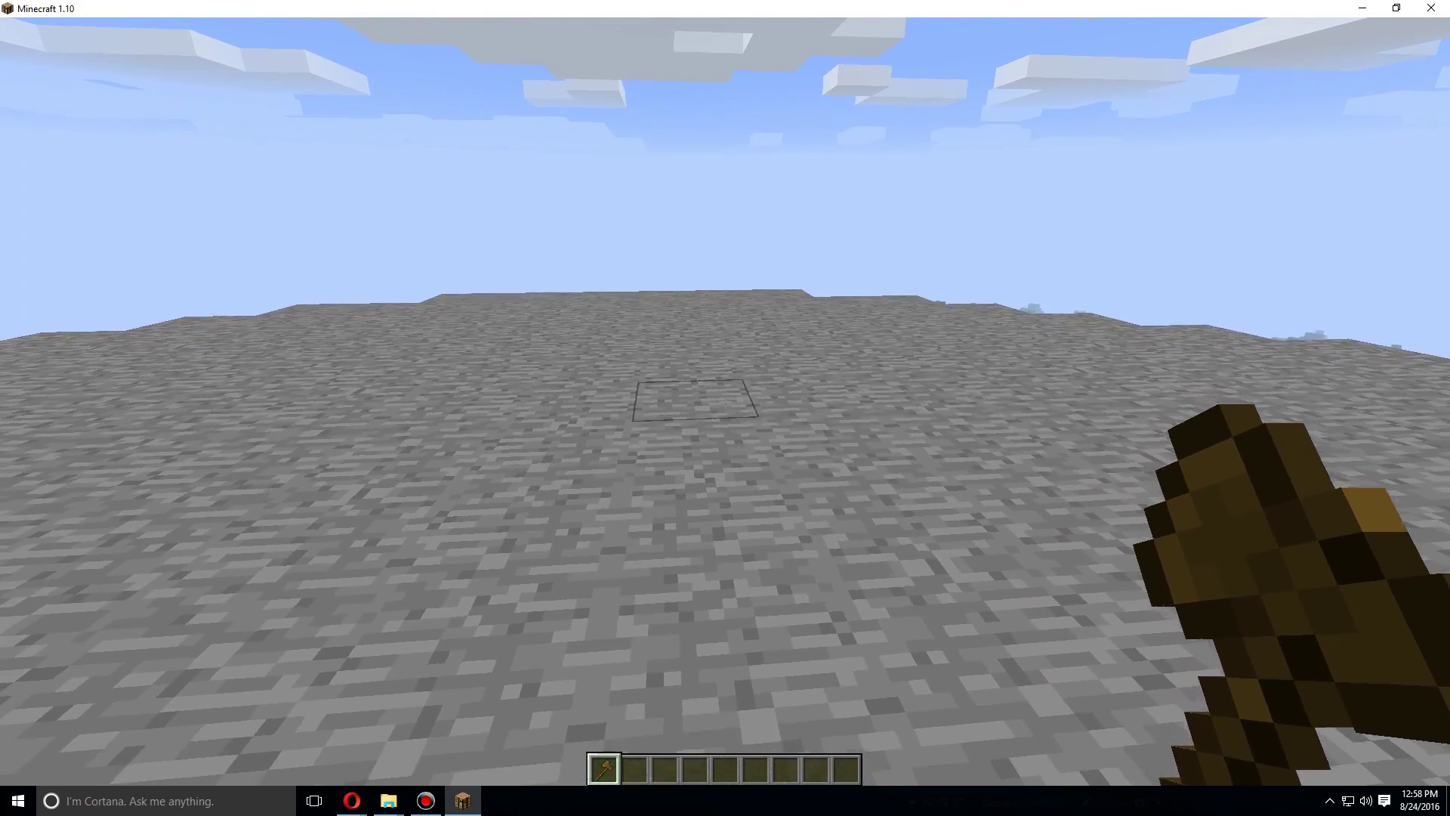
{"action": "key", "text": "slash"}
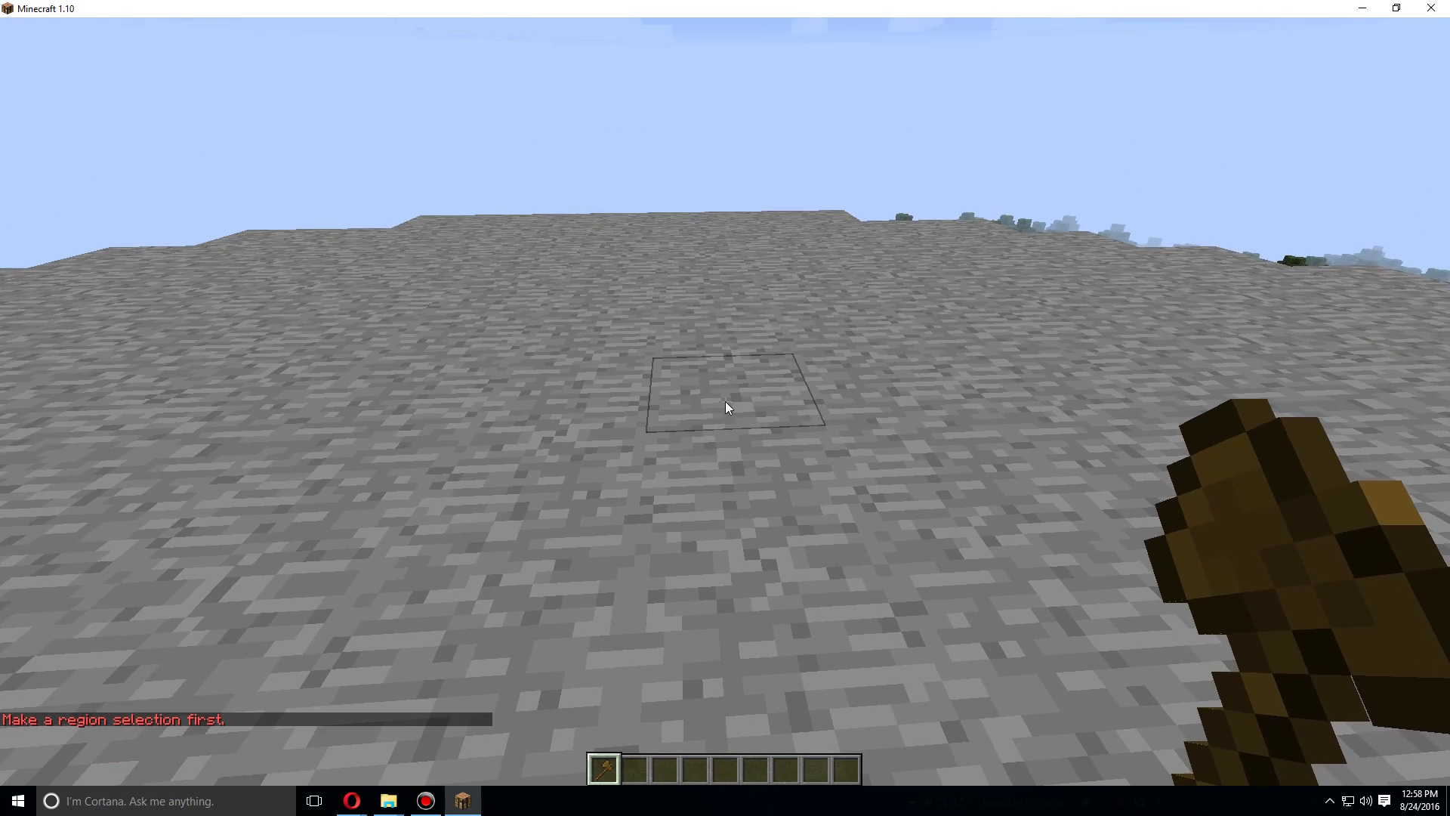
Take stone from the creative inventory, place a block, and set both region corners with the wooden axe
{"action": "key", "text": "e"}
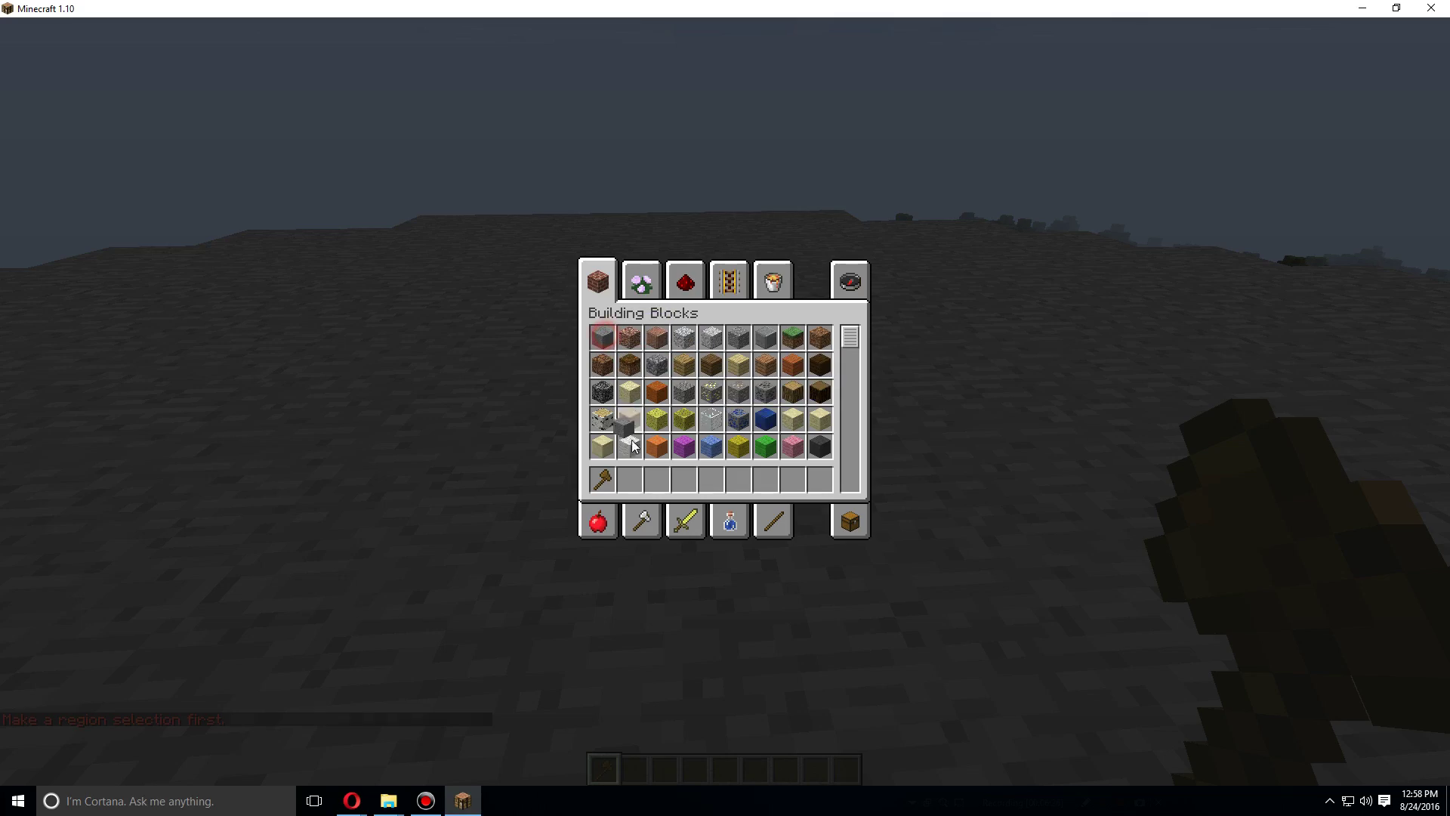
{"action": "key", "text": "Escape"}
{"action": "middle_click", "coordinate": [726, 408]}
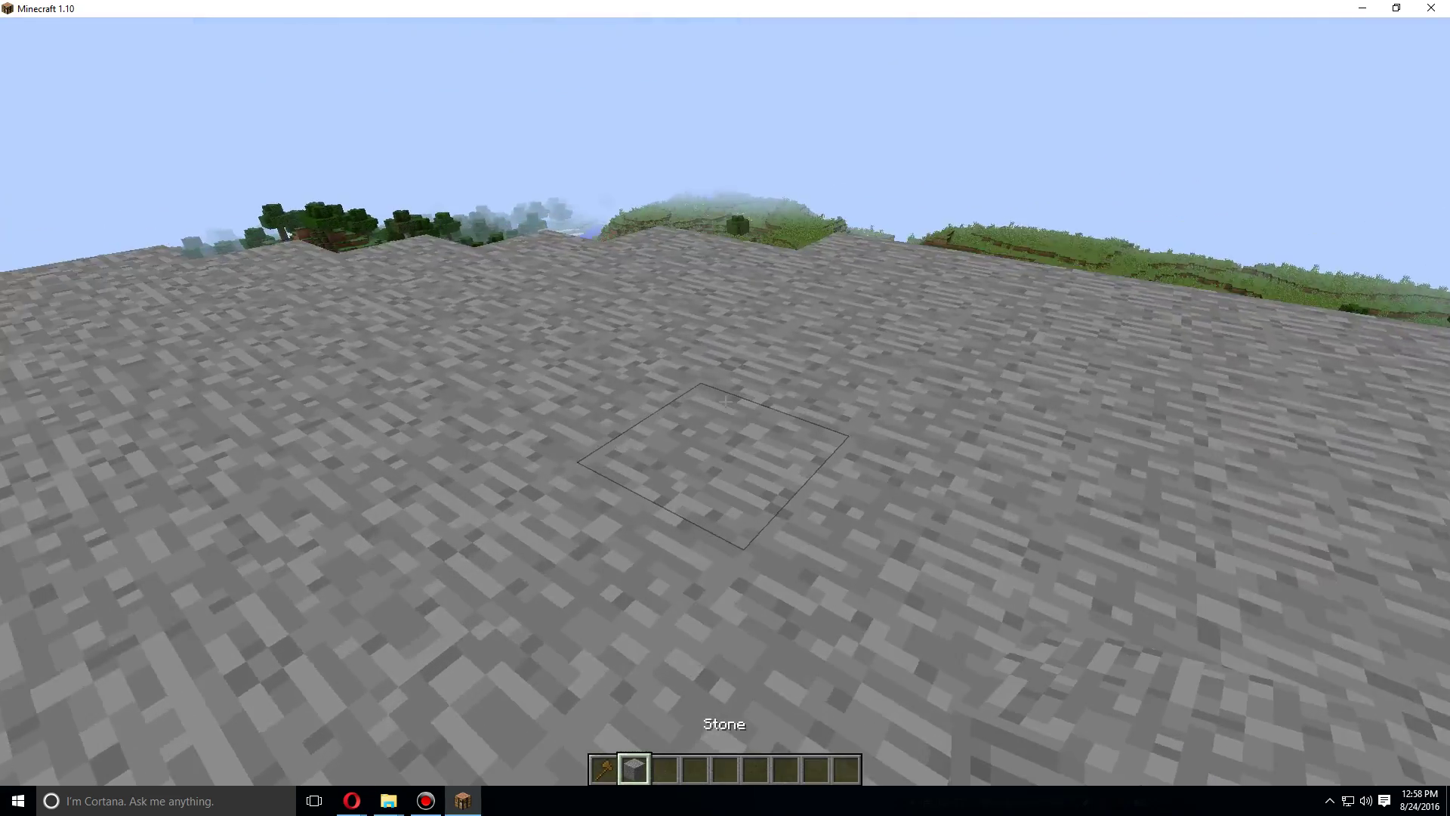
{"action": "right_click", "coordinate": [726, 408]}
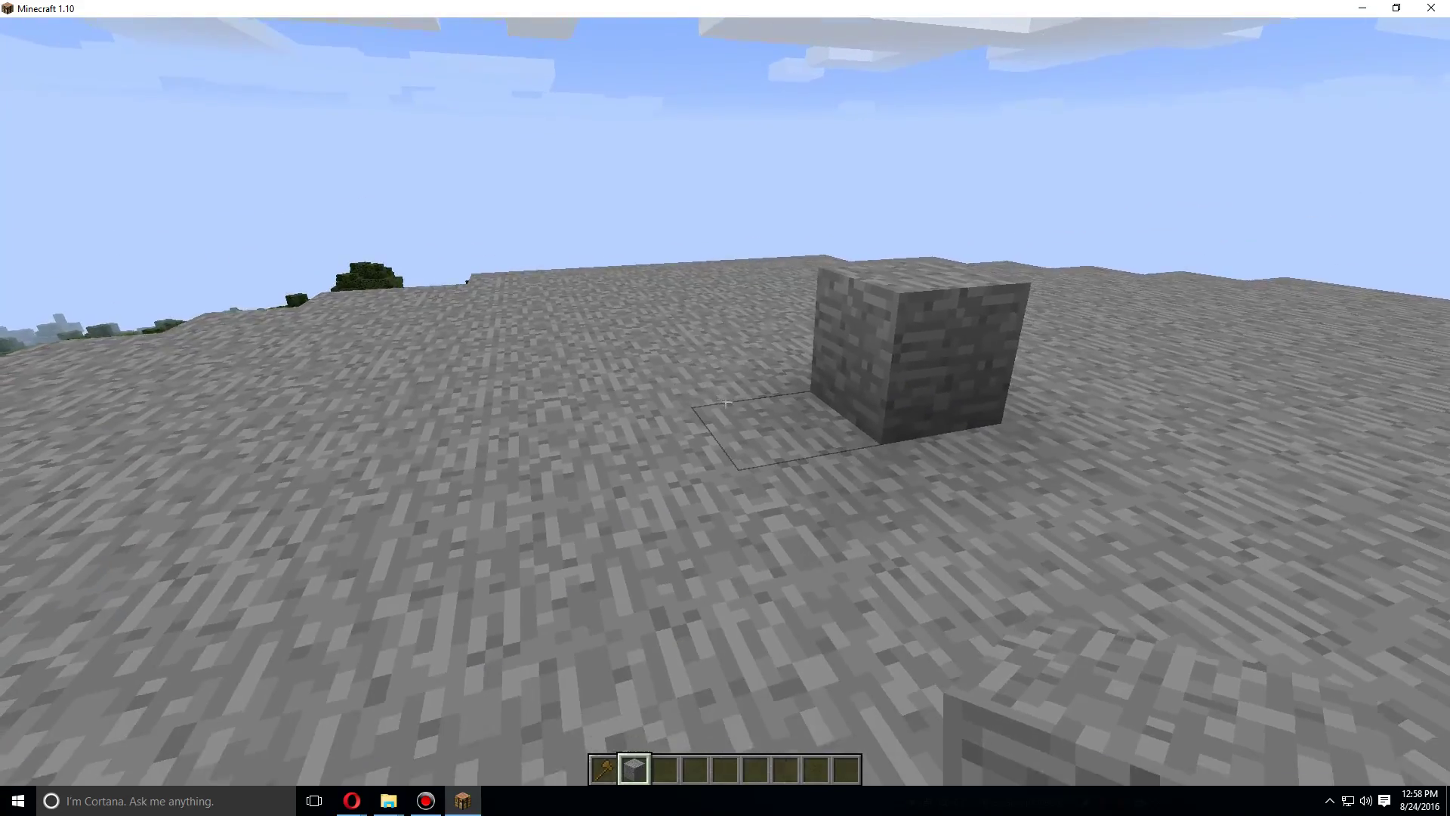
{"action": "key", "text": "1"}
{"action": "left_click", "coordinate": [725, 408]}
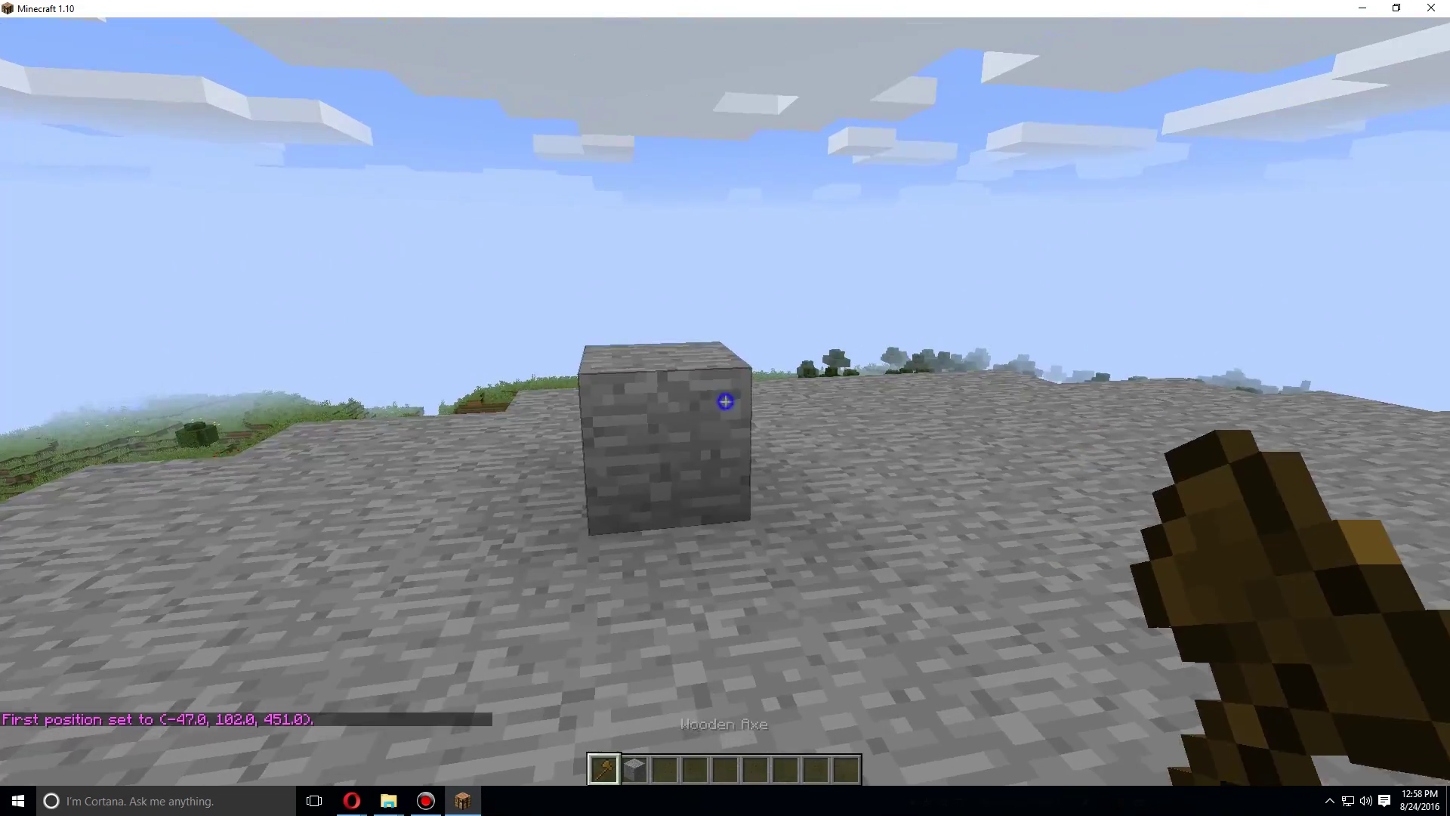
{"action": "right_click", "coordinate": [726, 404]}
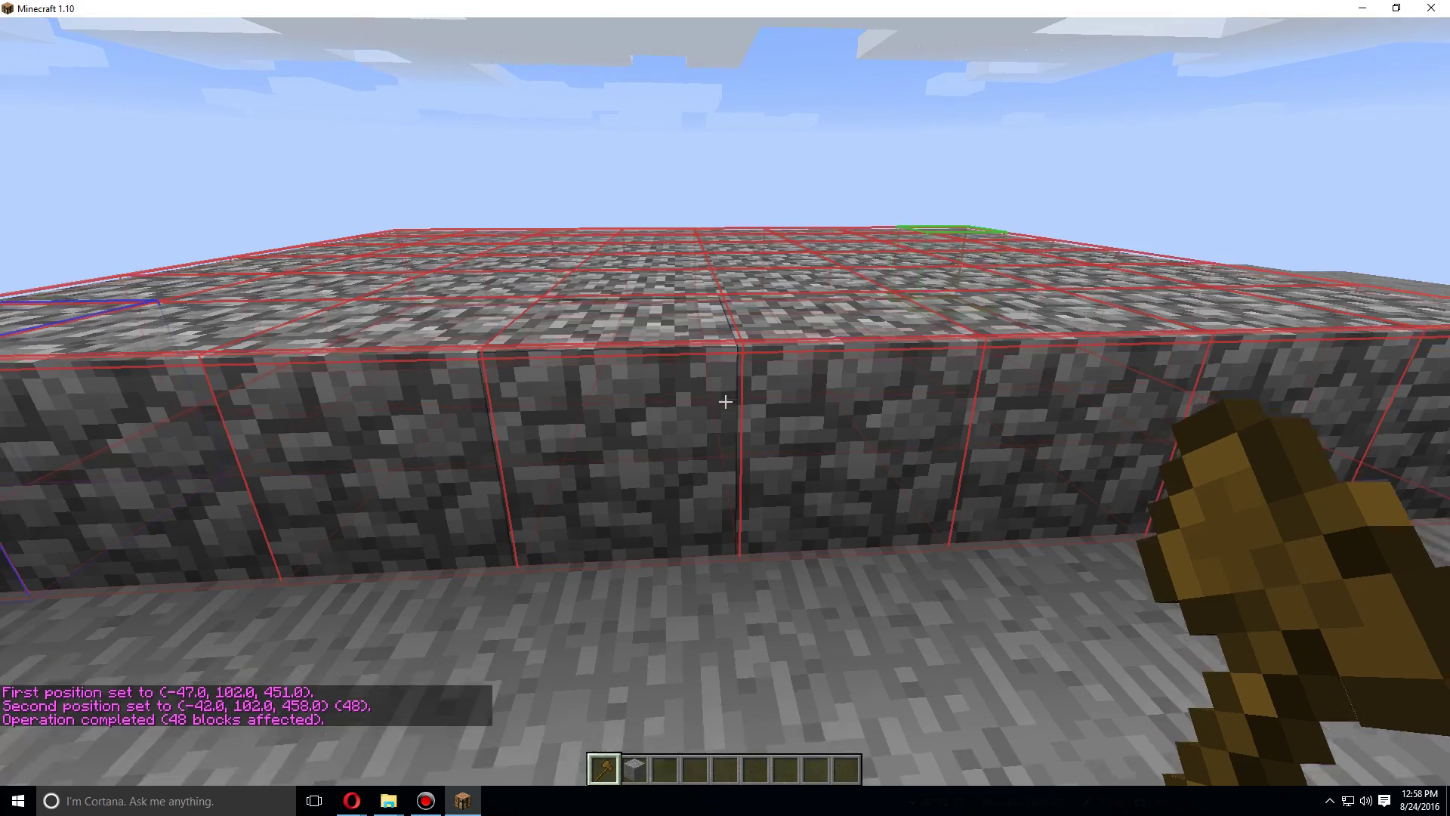
Fly across the platform and pillar up two stone blocks beside the region
{"action": "key", "text": "w"}
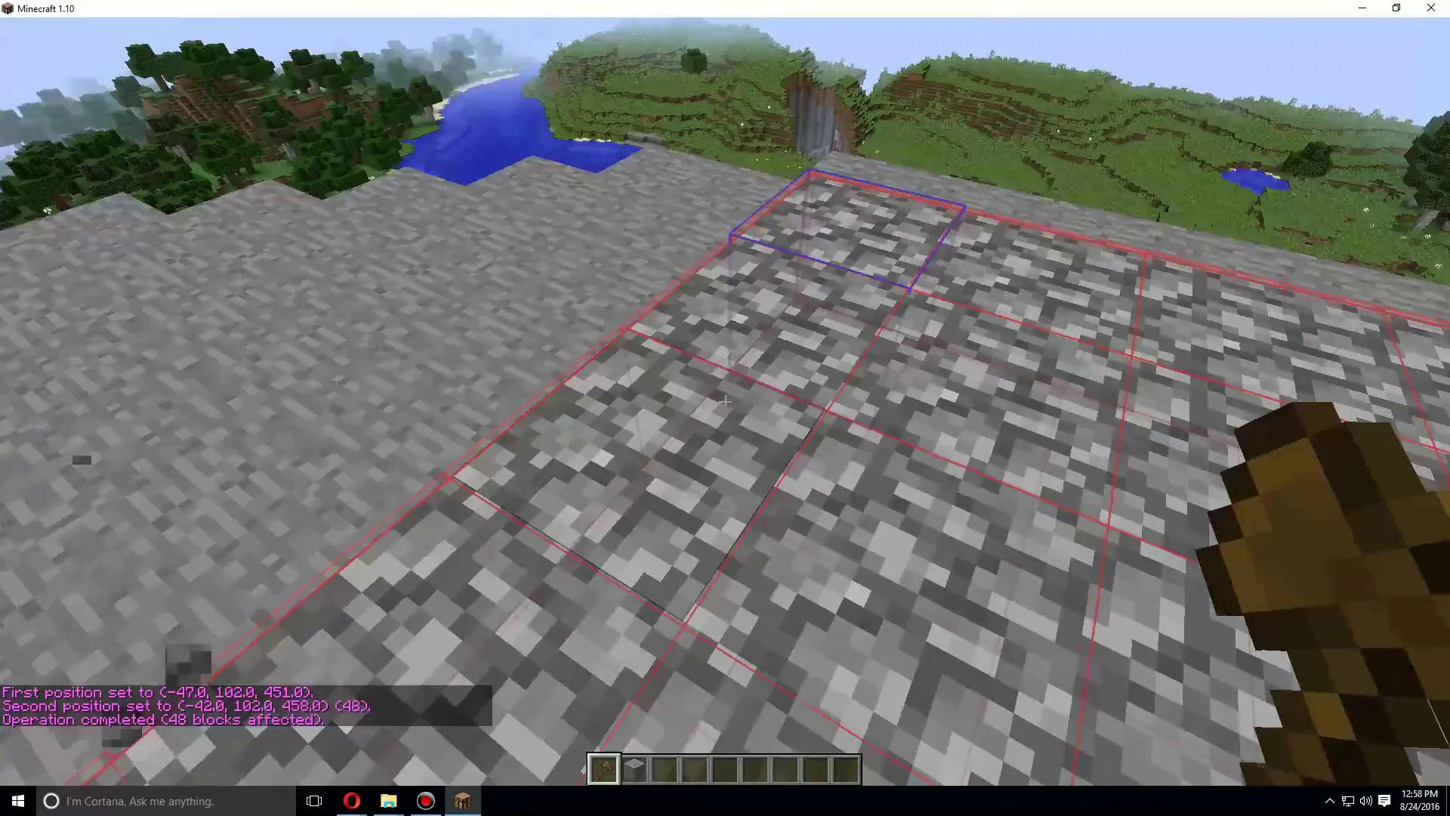
{"action": "key", "text": "w"}
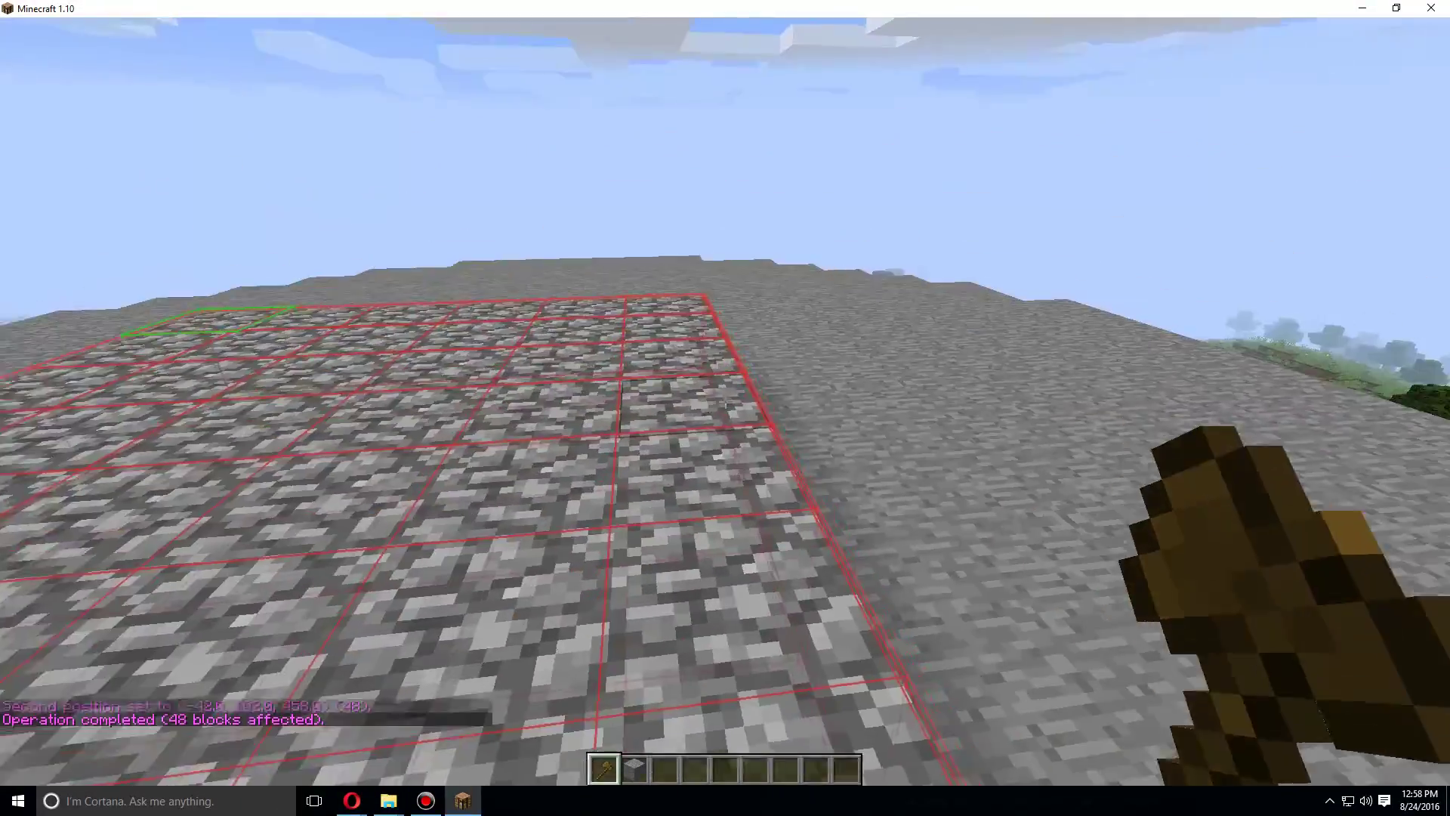
{"action": "key", "text": "2"}
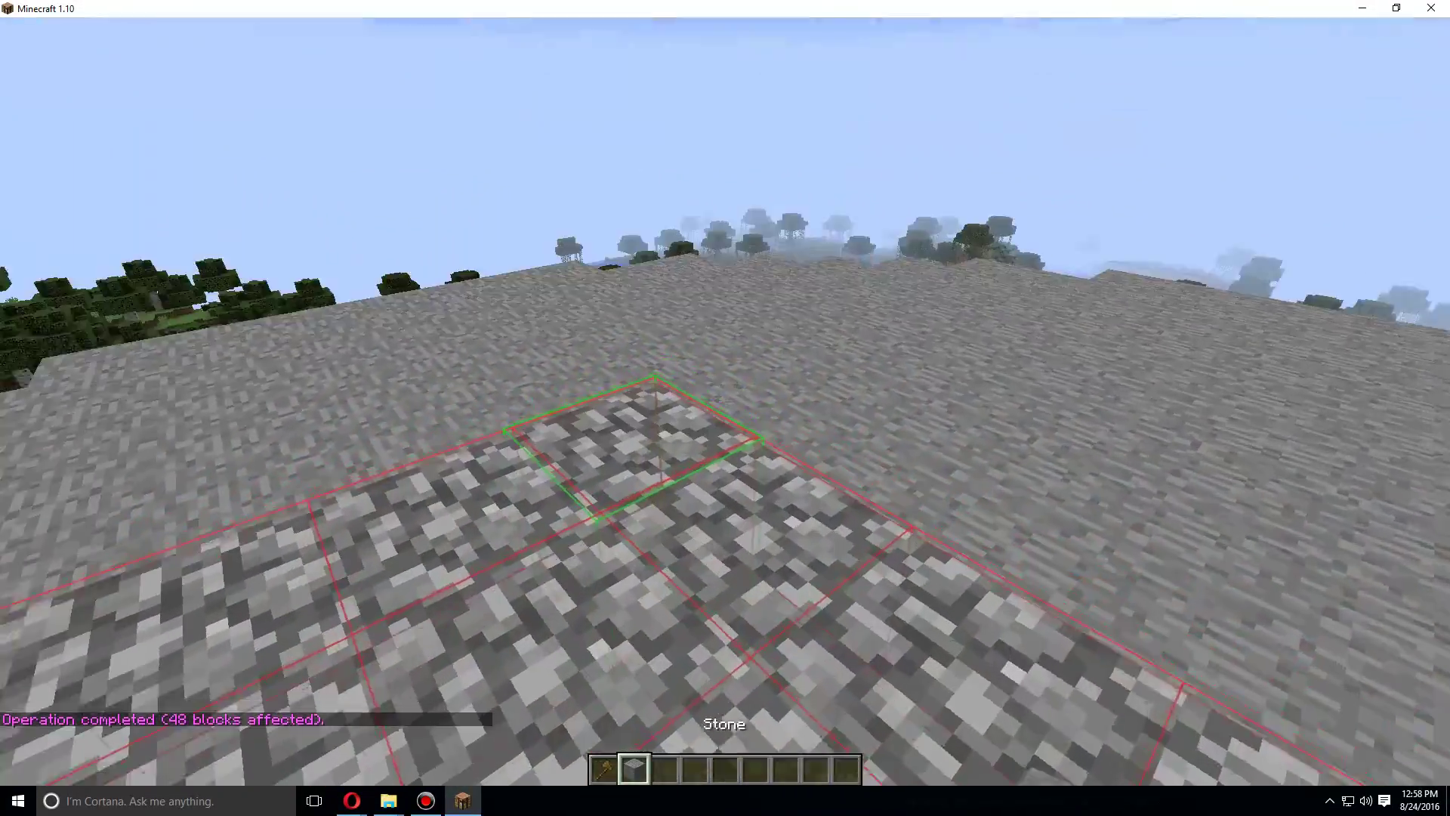
{"action": "right_click", "coordinate": [726, 403]}
{"action": "right_click", "coordinate": [726, 402]}
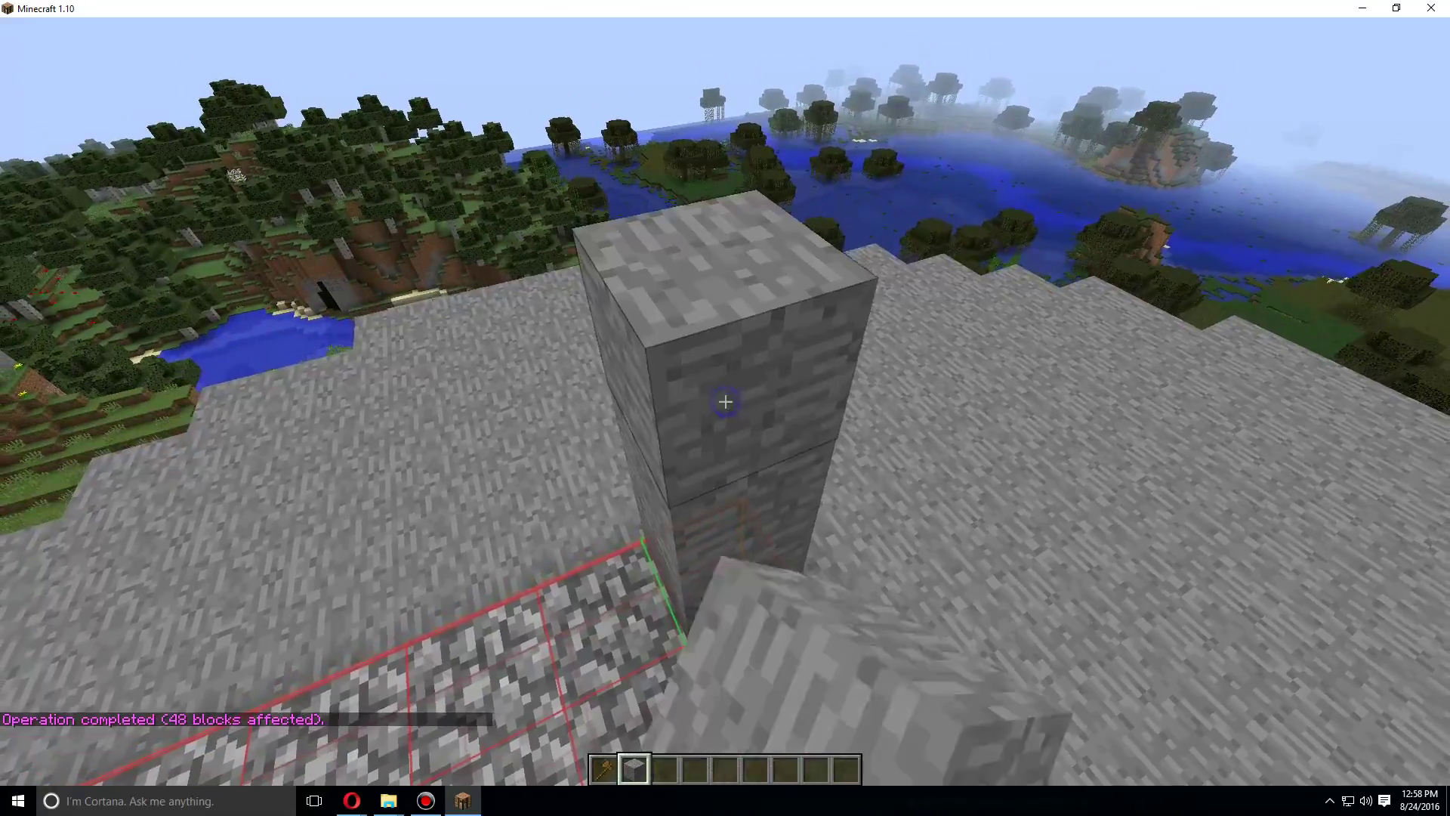
{"action": "key", "text": "1"}
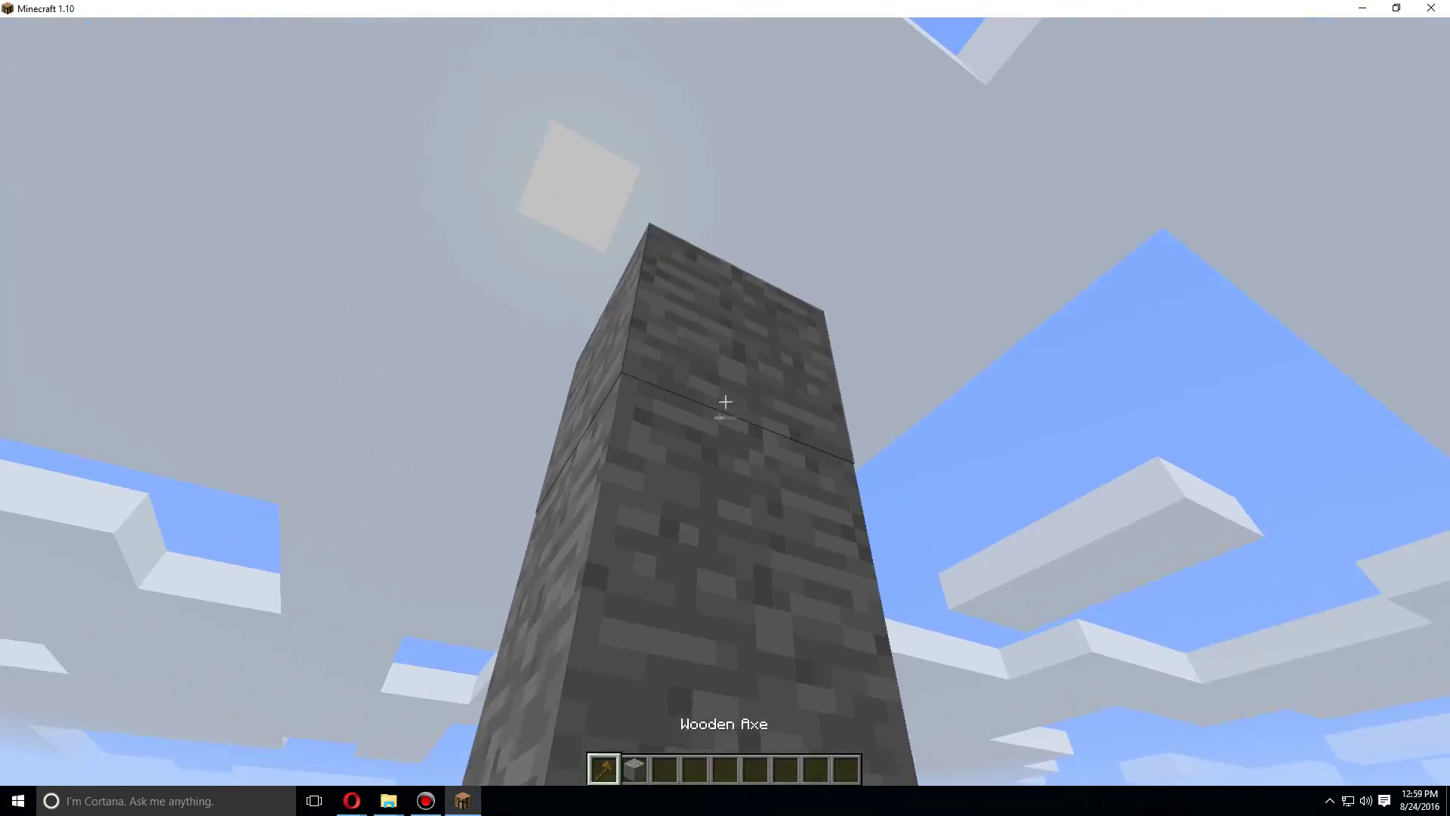
Set the first corner at the pillar top and fill the region with 192 cobblestone blocks using //set 4
{"action": "left_click", "coordinate": [726, 402]}
{"action": "key", "text": "w"}
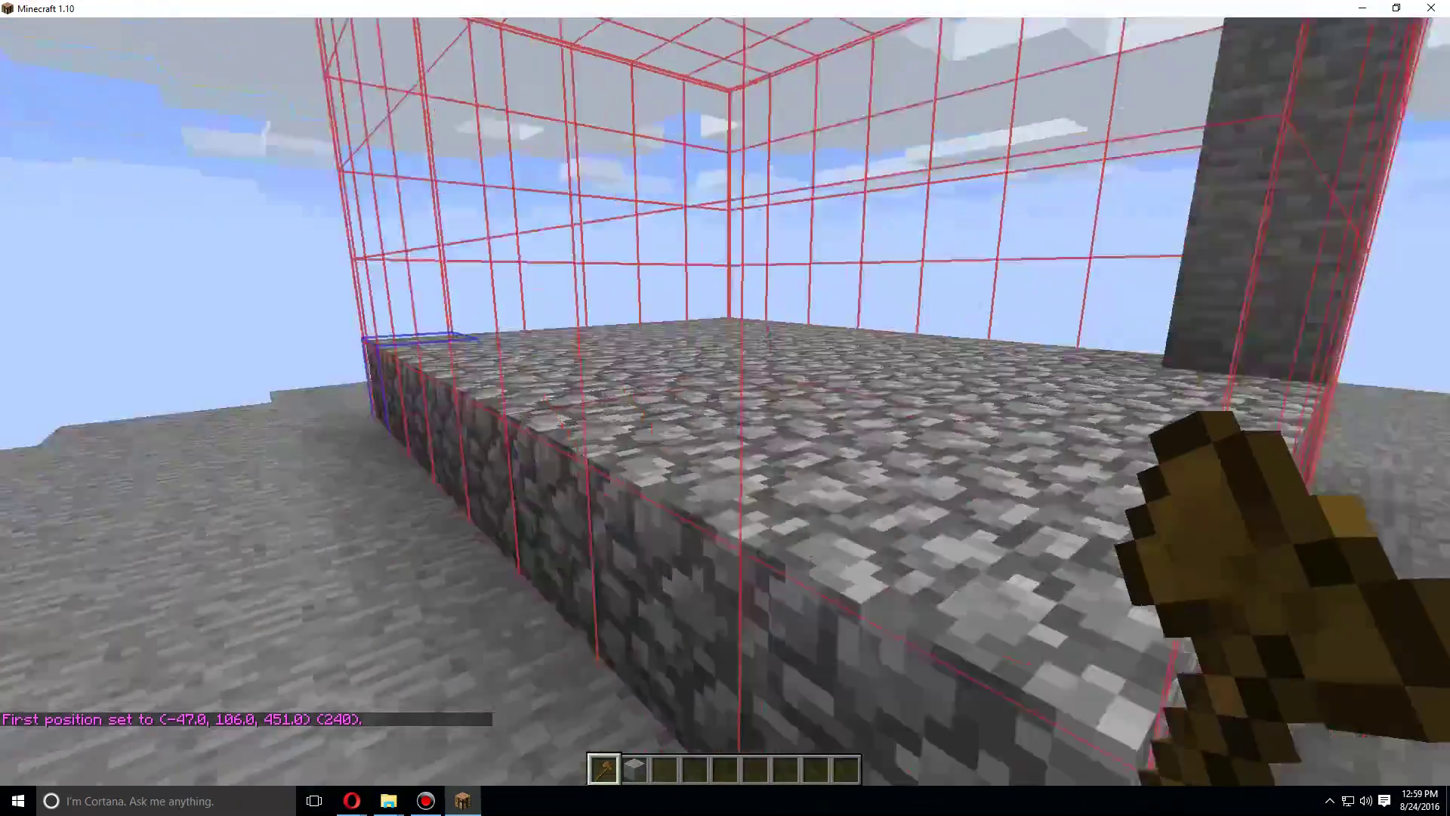
{"action": "key", "text": "slash"}
{"action": "type", "text": "//set 4"}
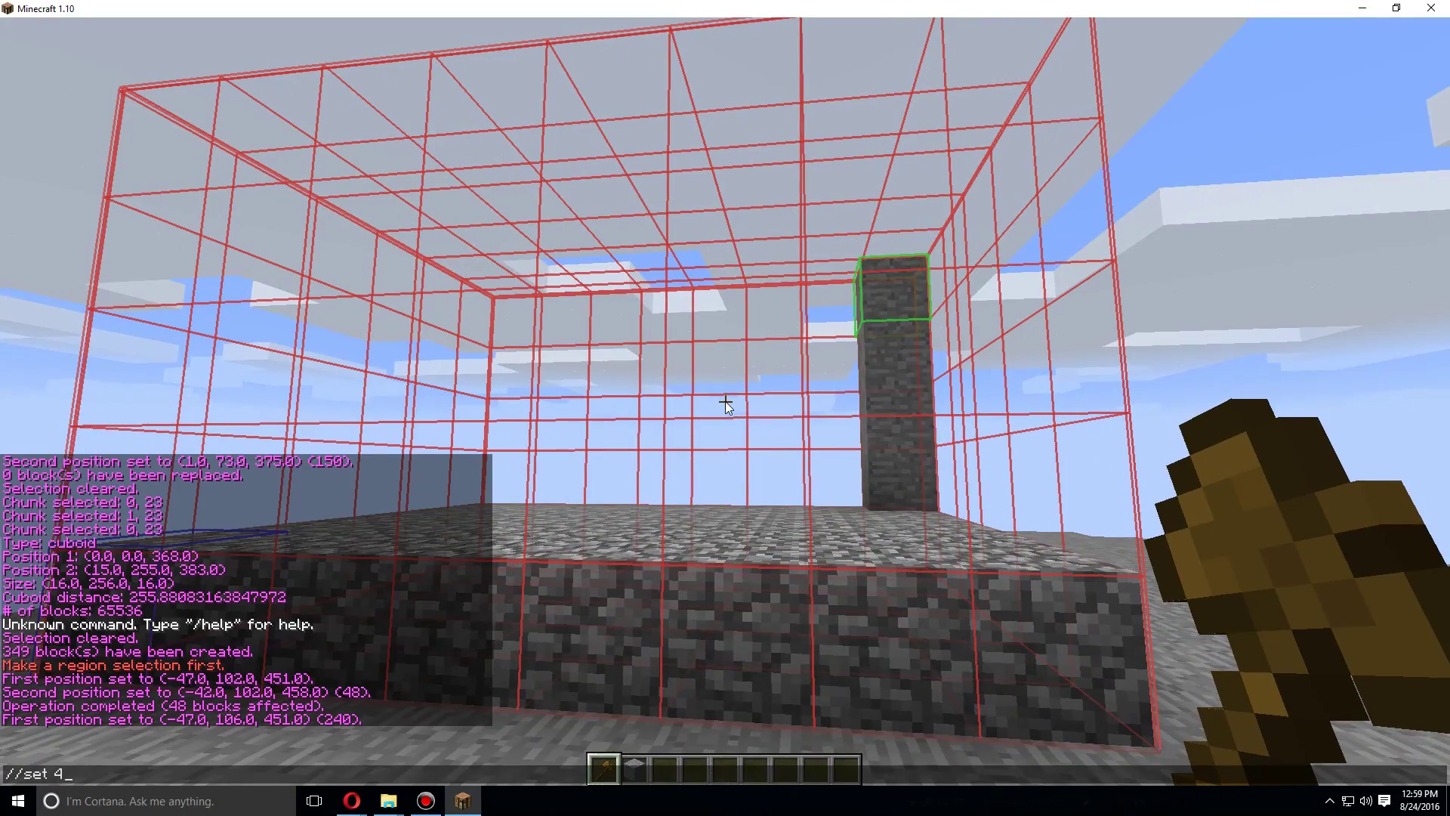
{"action": "key", "text": "Return"}
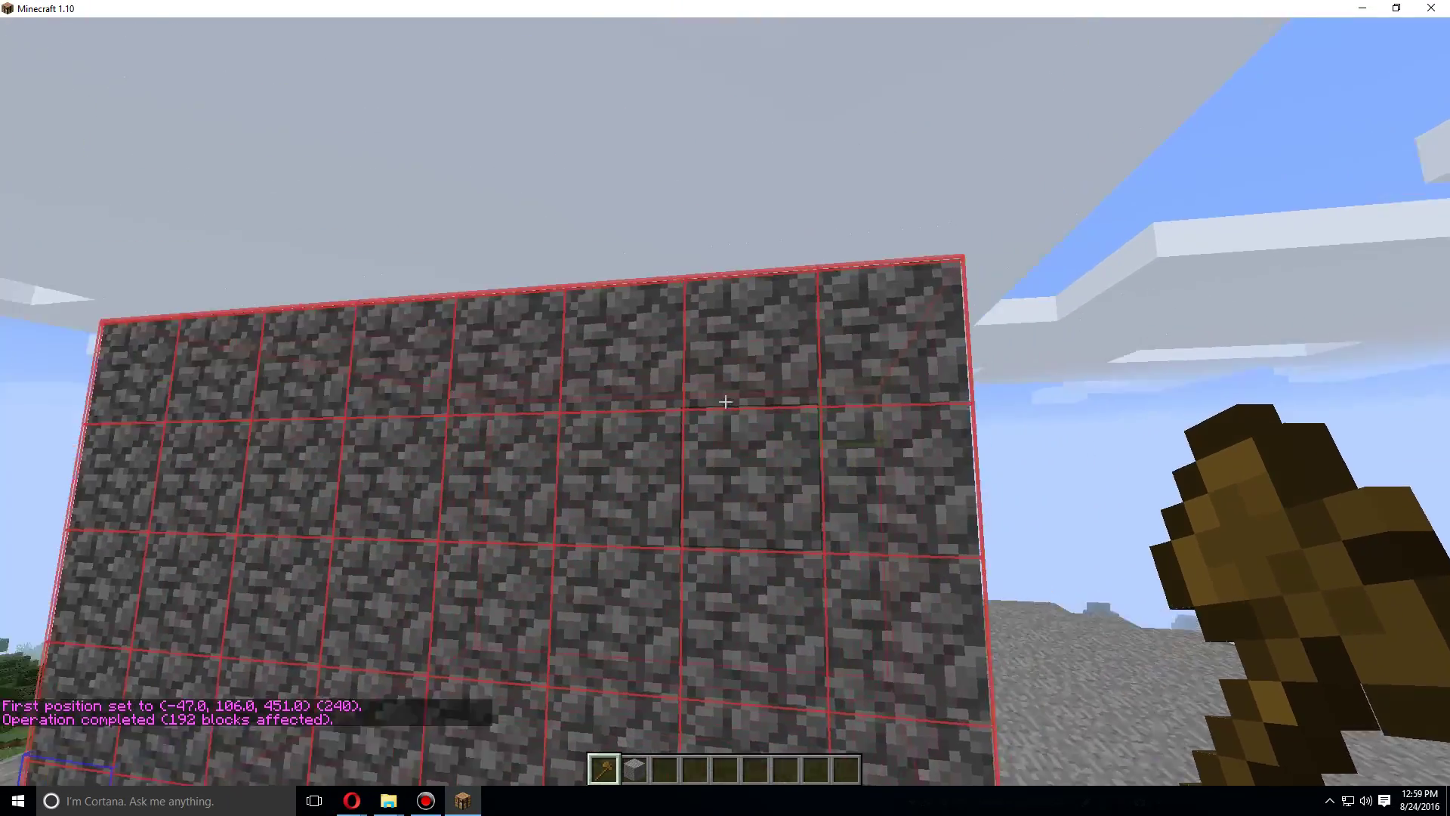
Fly inside to inspect, then clear 237 blocks from the region with //replace 0
{"action": "key", "text": "space"}
{"action": "key", "text": "2"}
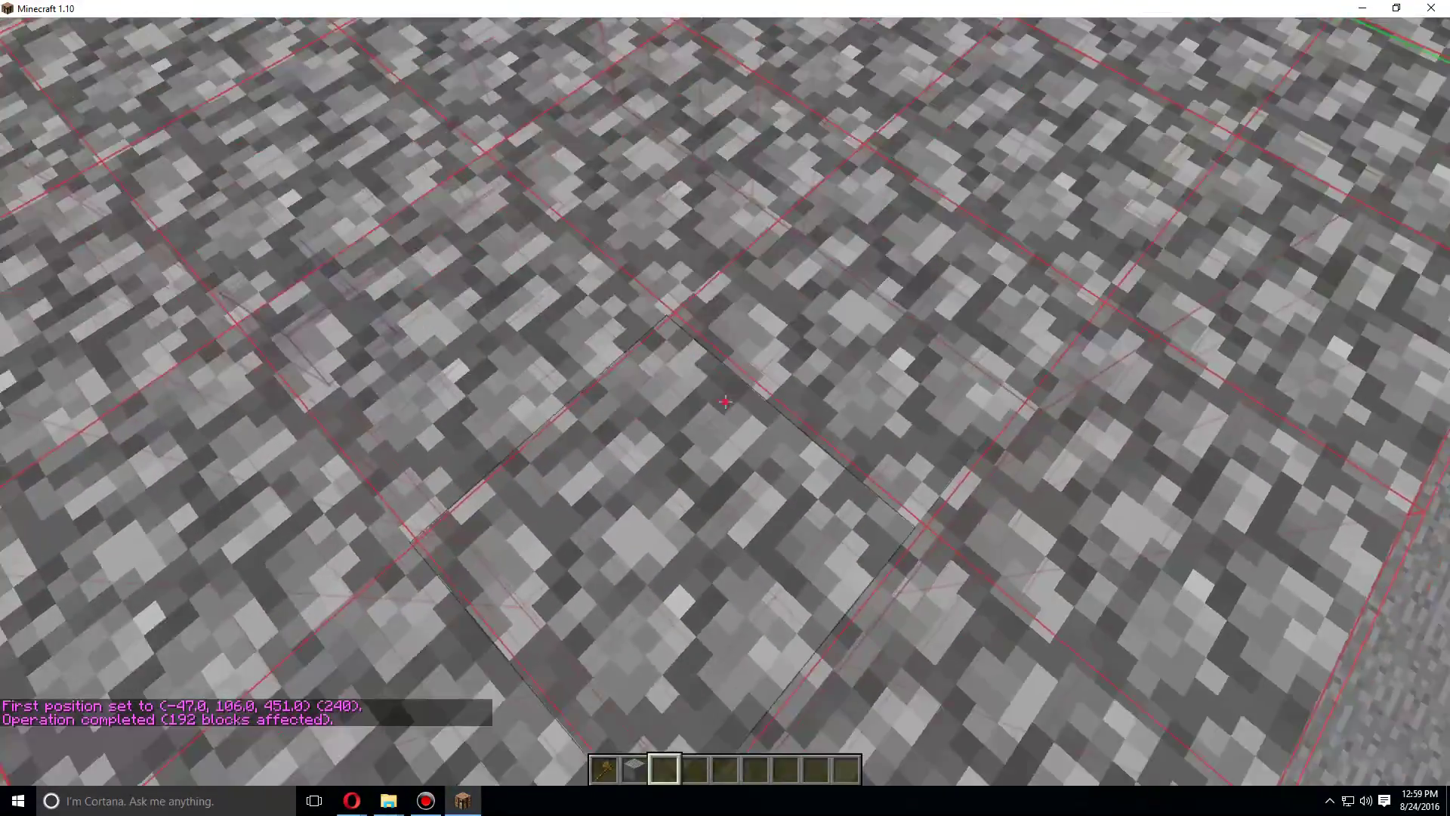
{"action": "key", "text": "3"}
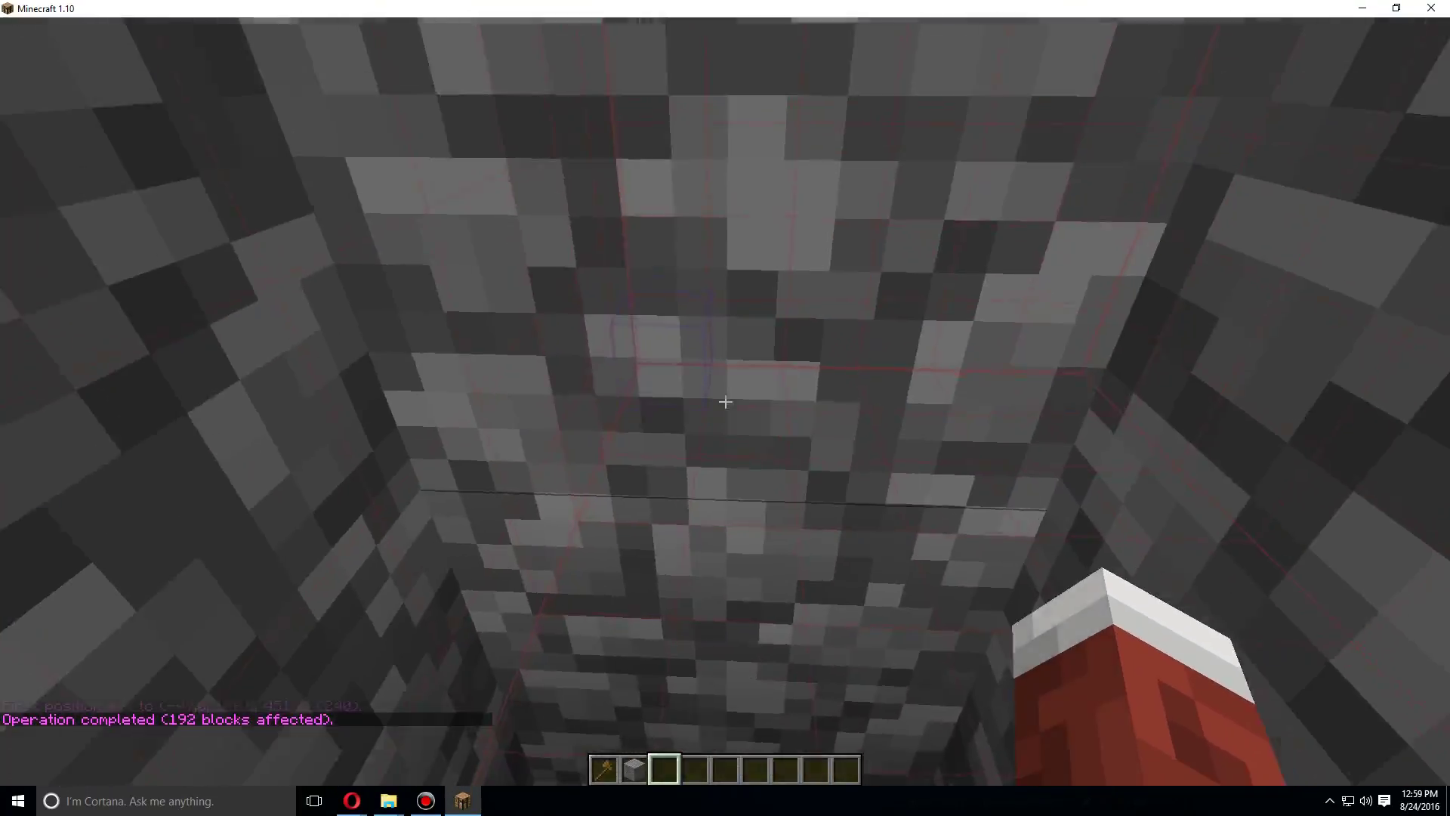
{"action": "key", "text": "space"}
{"action": "key", "text": "shift"}
{"action": "type", "text": "//replace 0"}
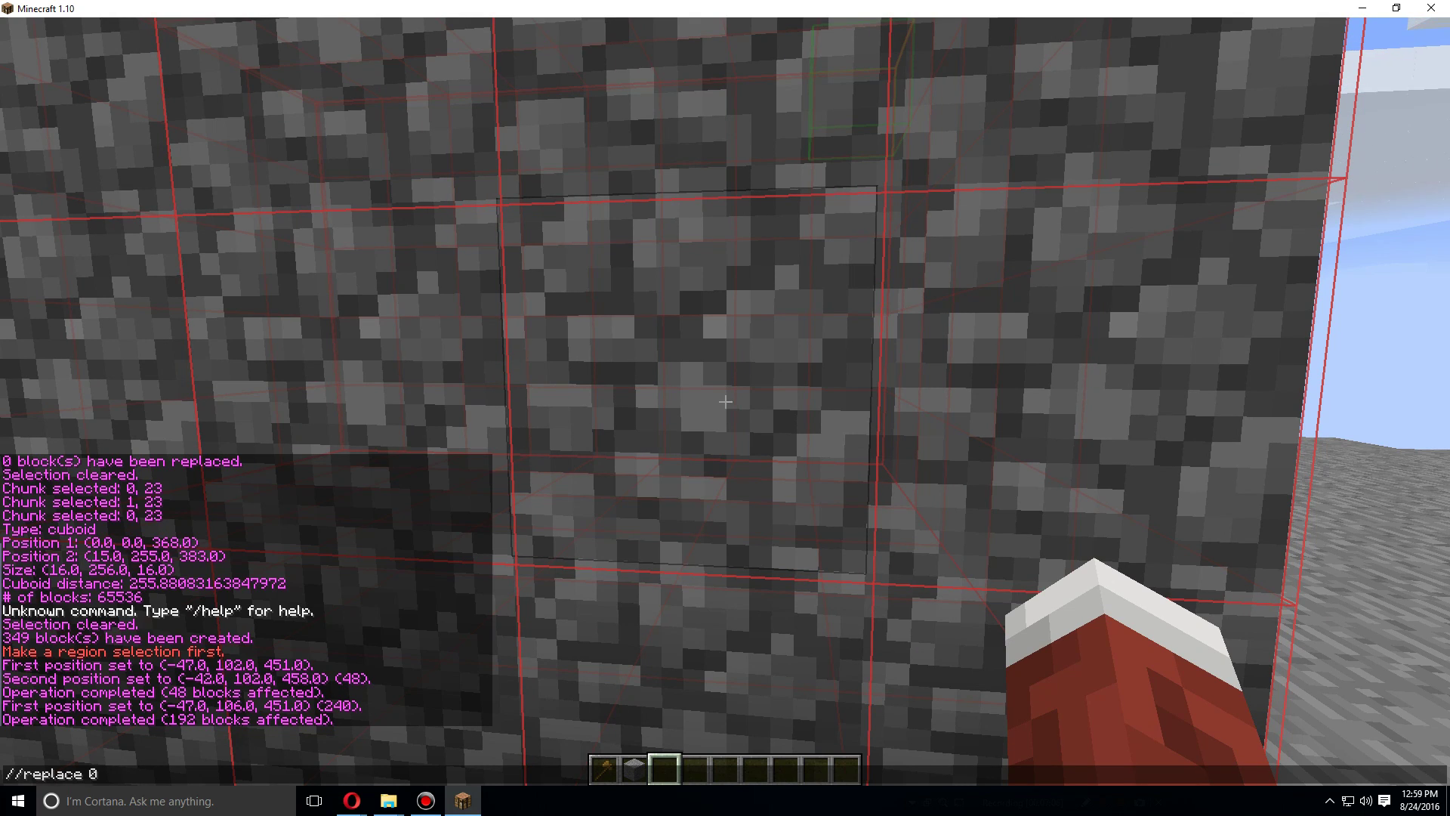
{"action": "key", "text": "Return"}
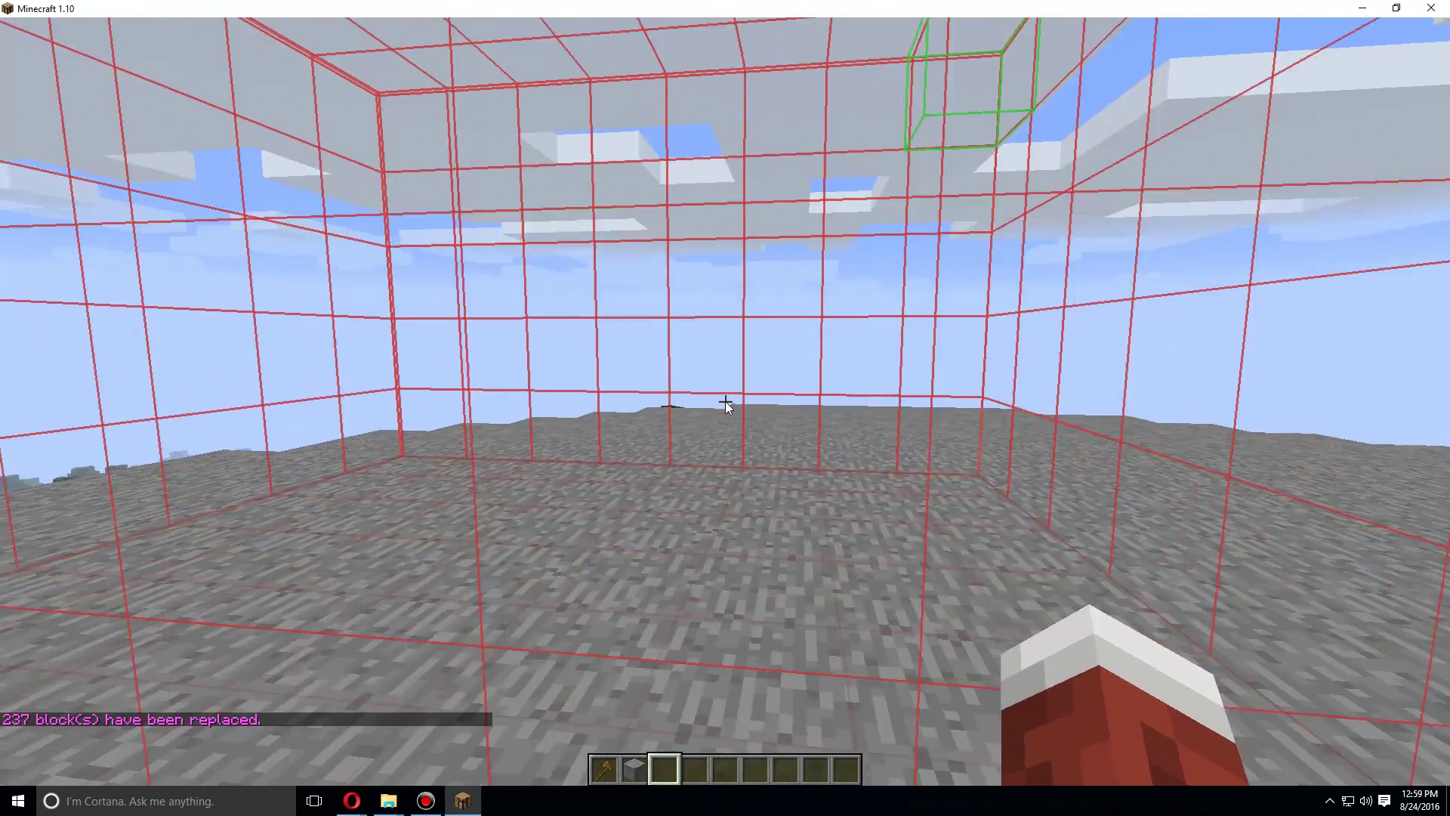
Add the Dirt block to the hotbar from the creative inventory
{"action": "key", "text": "e"}
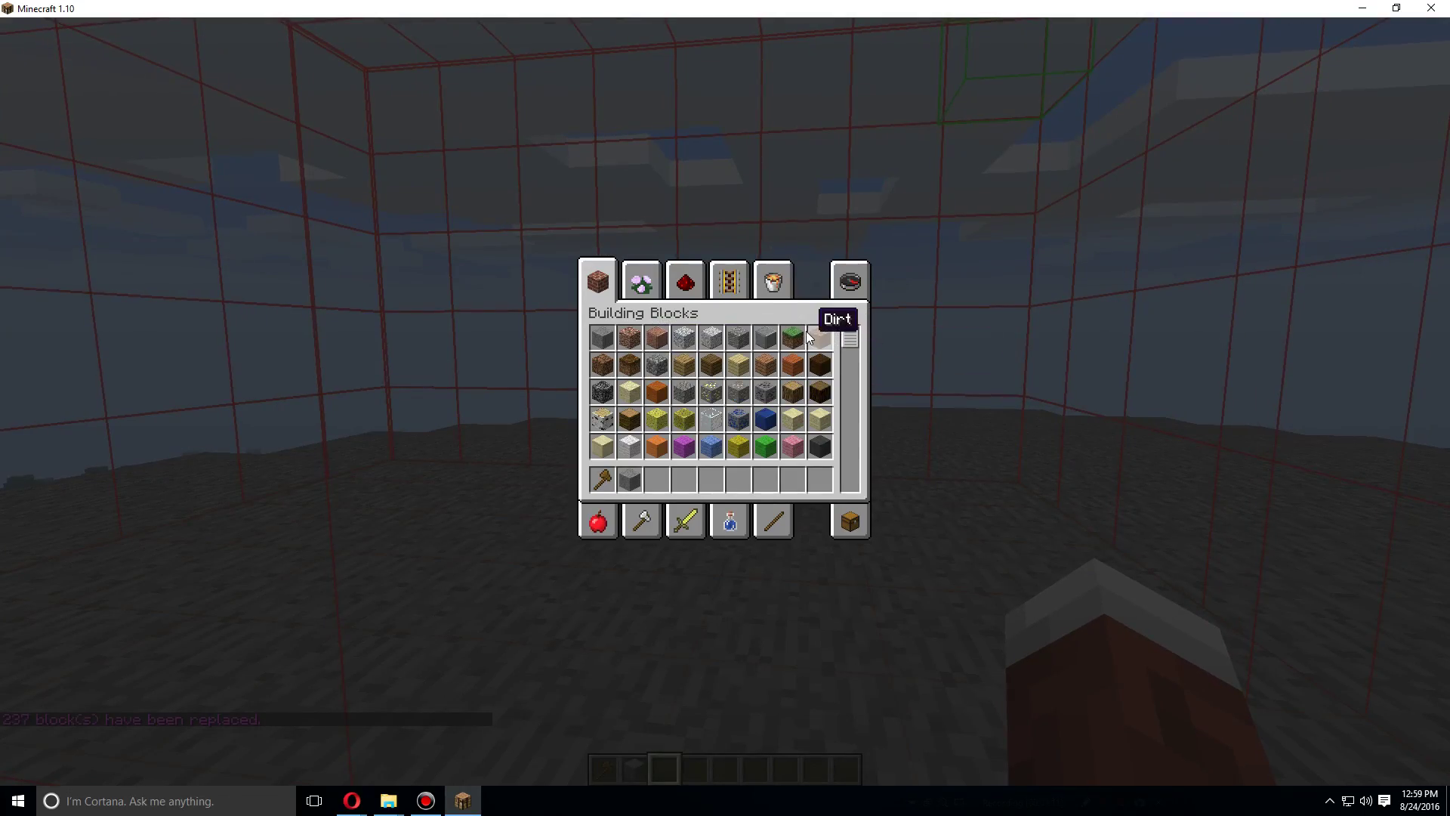
{"action": "left_click", "coordinate": [819, 336]}
{"action": "left_click", "coordinate": [665, 479]}
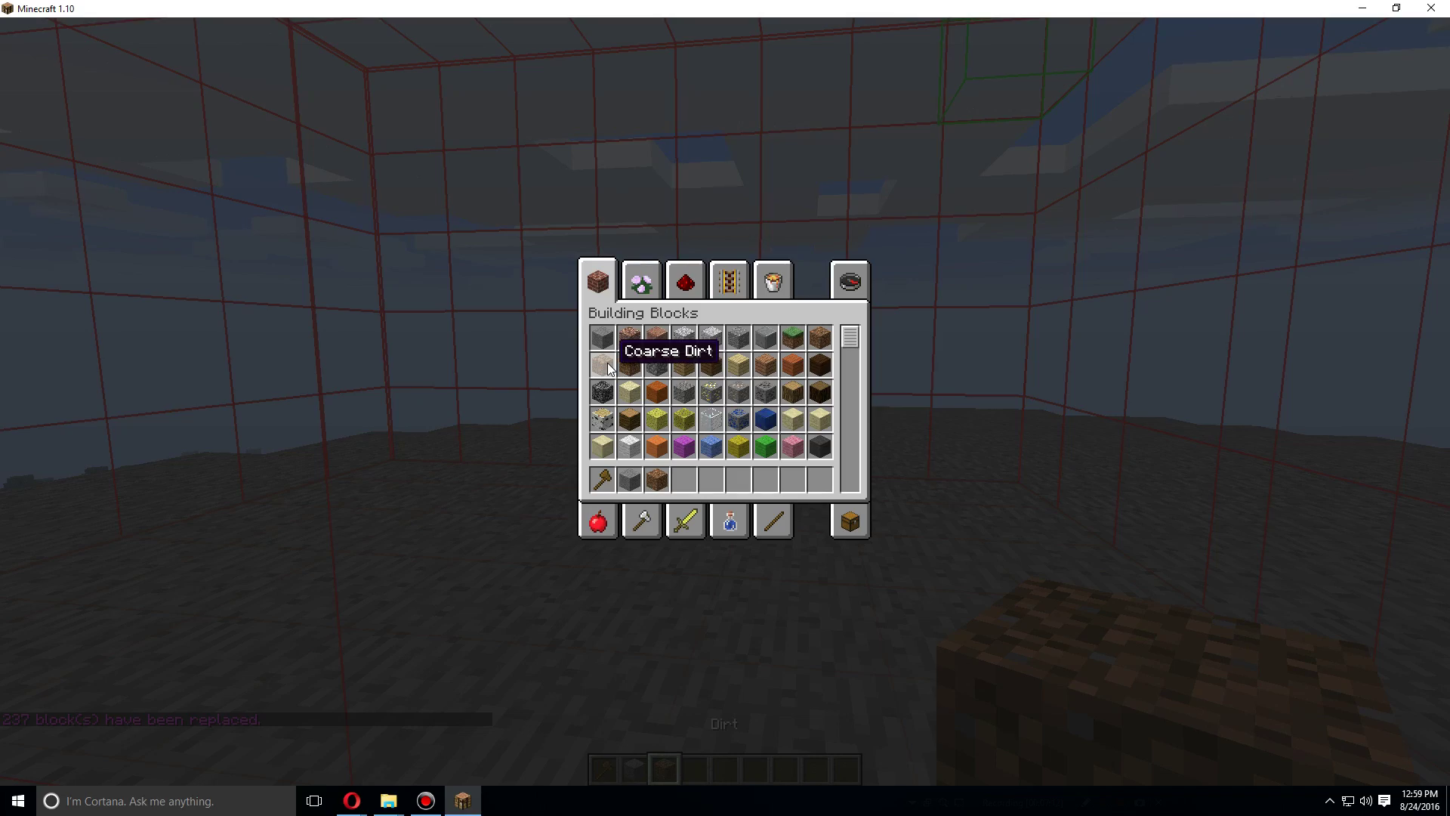
{"action": "key", "text": "Escape"}
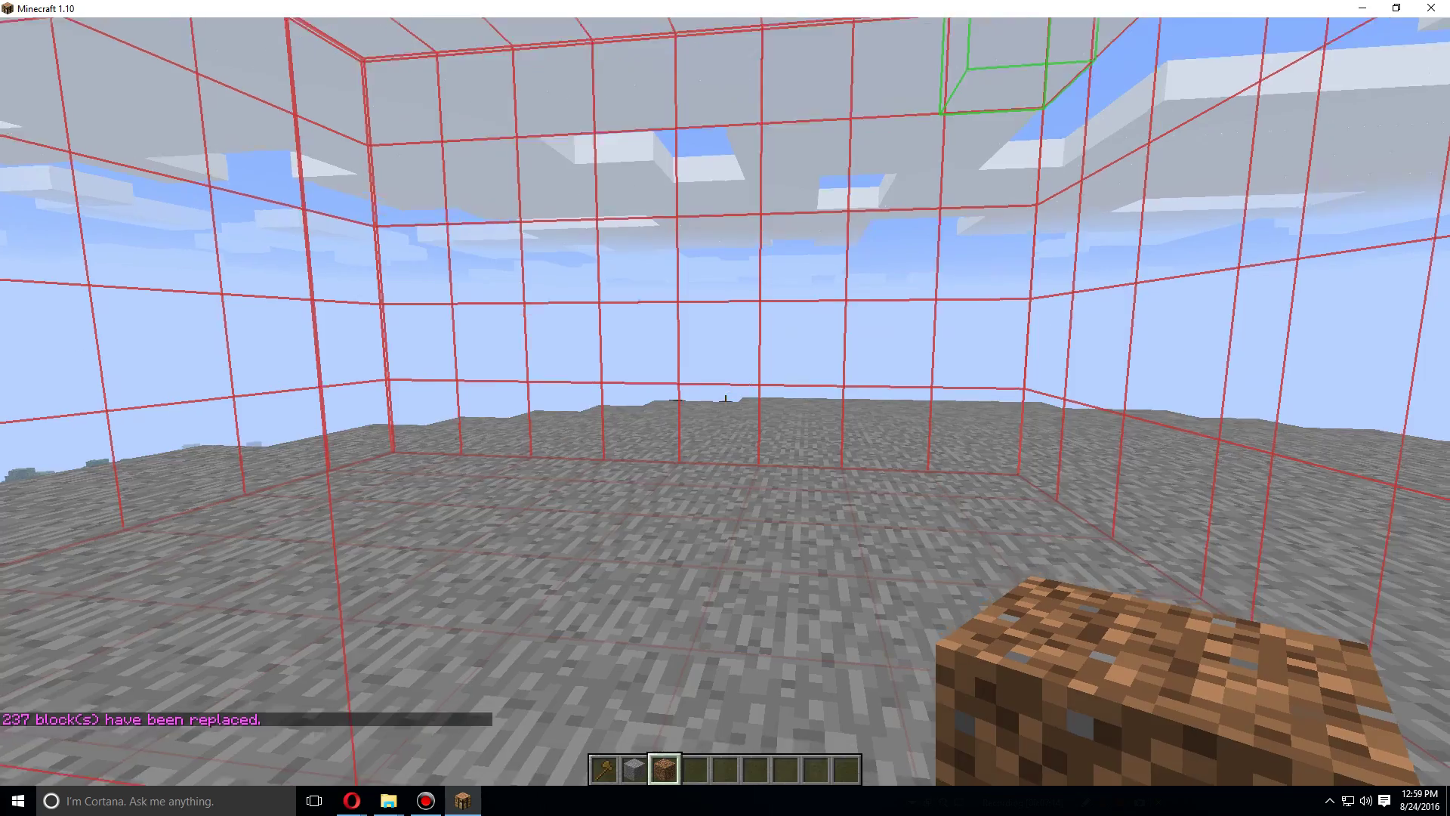
Build a small structure of one stone block topped with several dirt blocks
{"action": "key", "text": "2"}
{"action": "right_click", "coordinate": [725, 409]}
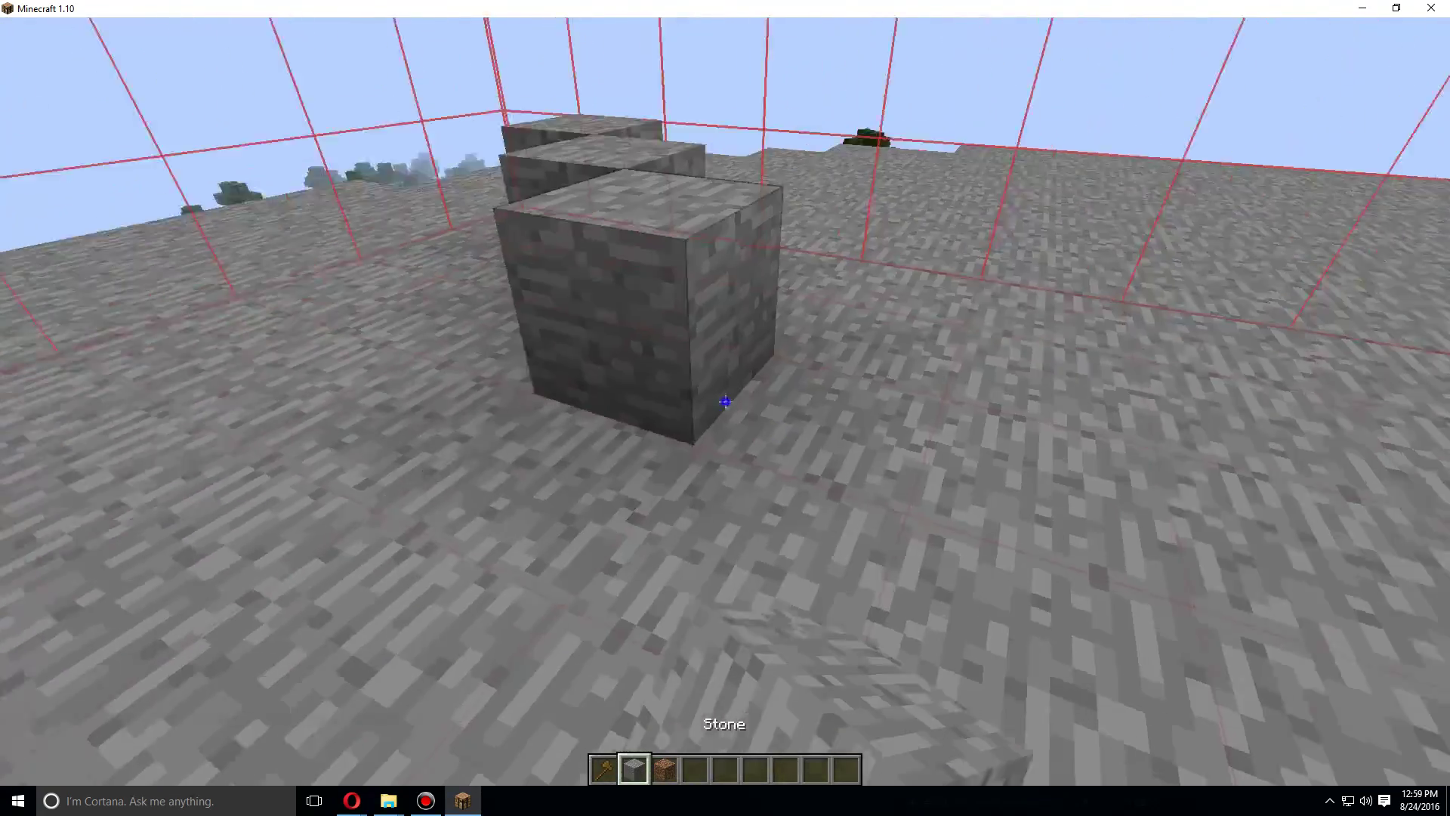
{"action": "key", "text": "3"}
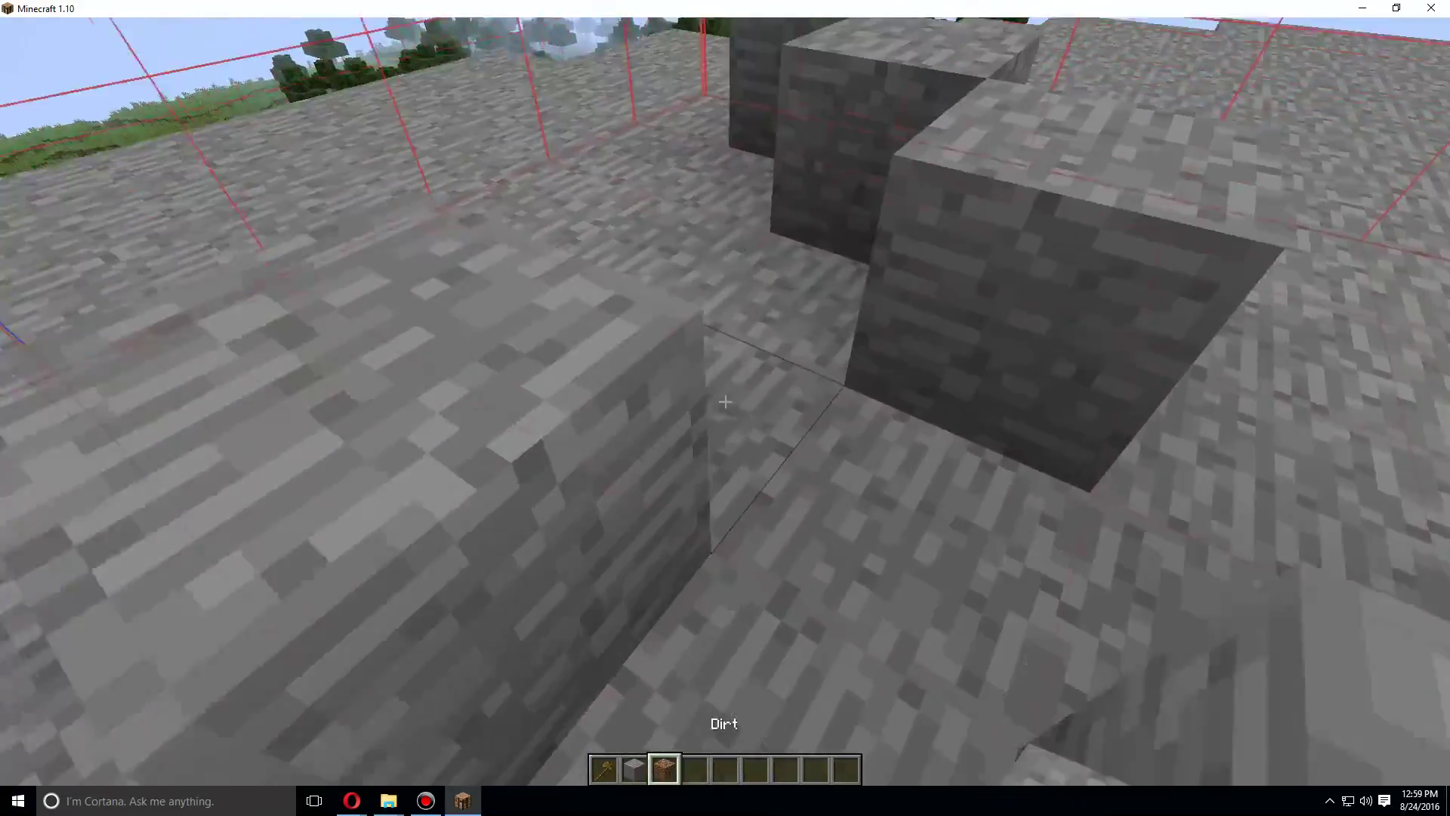
{"action": "right_click", "coordinate": [726, 407]}
{"action": "right_click", "coordinate": [725, 409]}
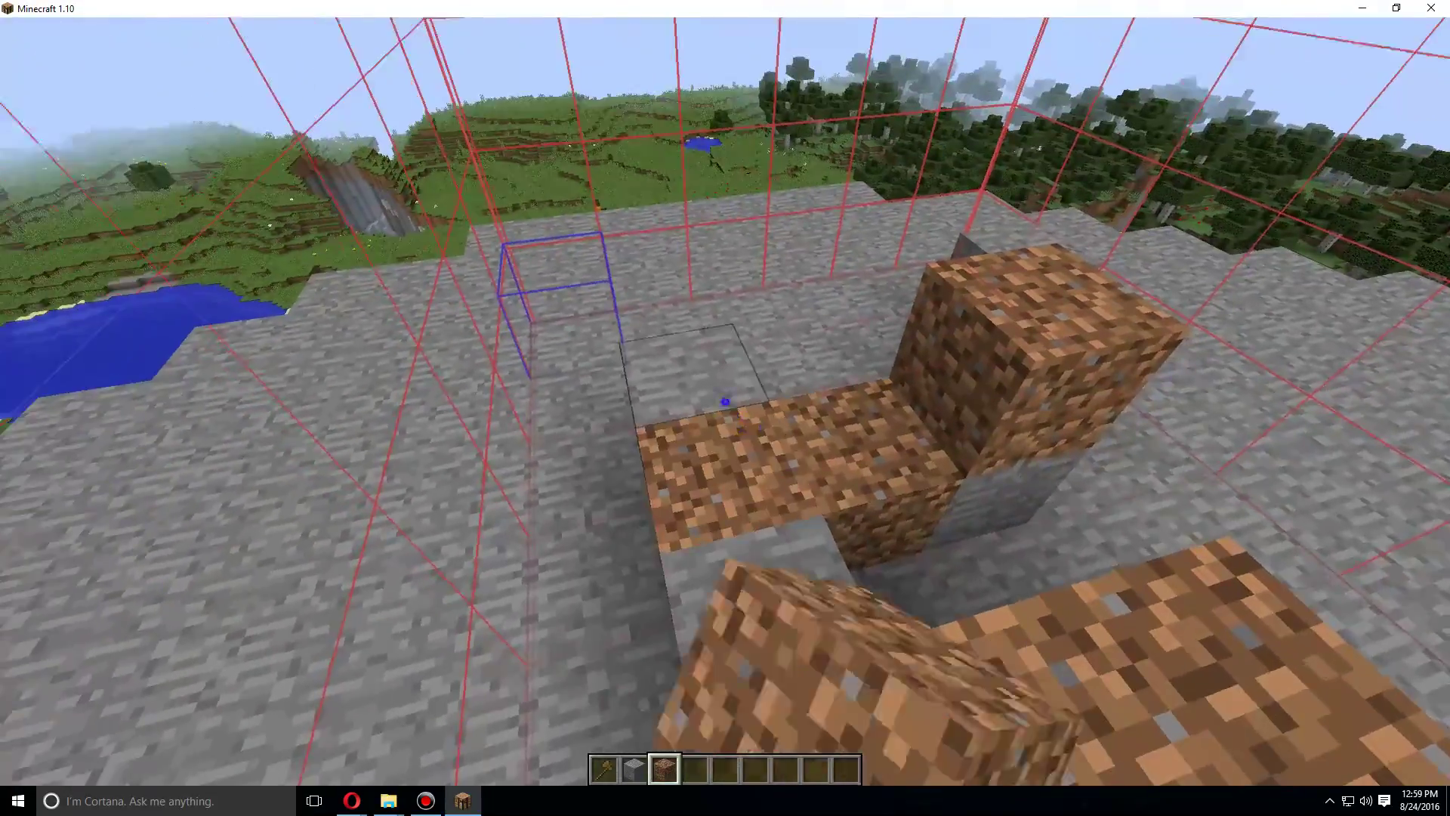
{"action": "right_click", "coordinate": [725, 403]}
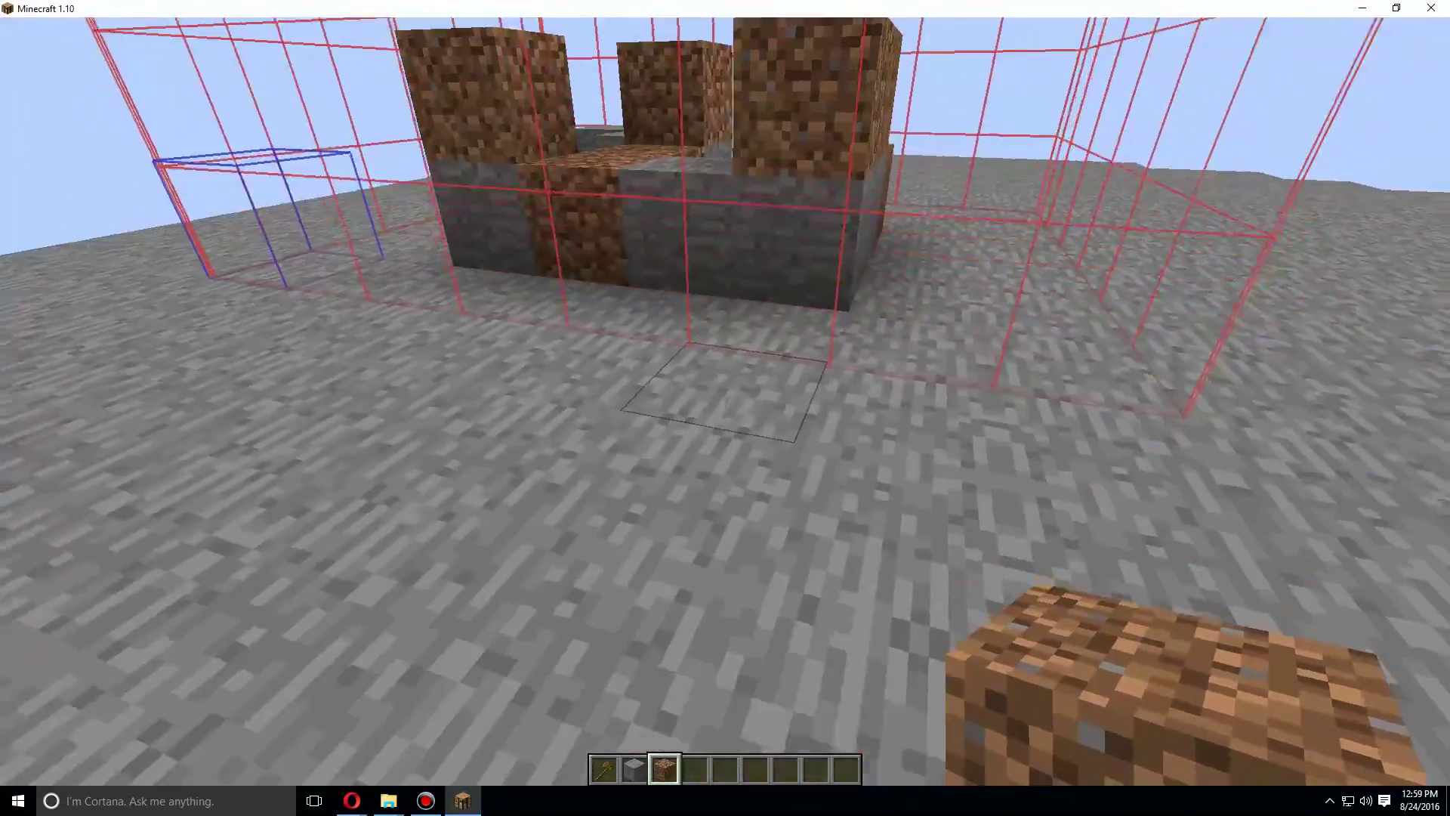
{"action": "key", "text": "slash"}
{"action": "type", "text": "//replace dirt 0"}
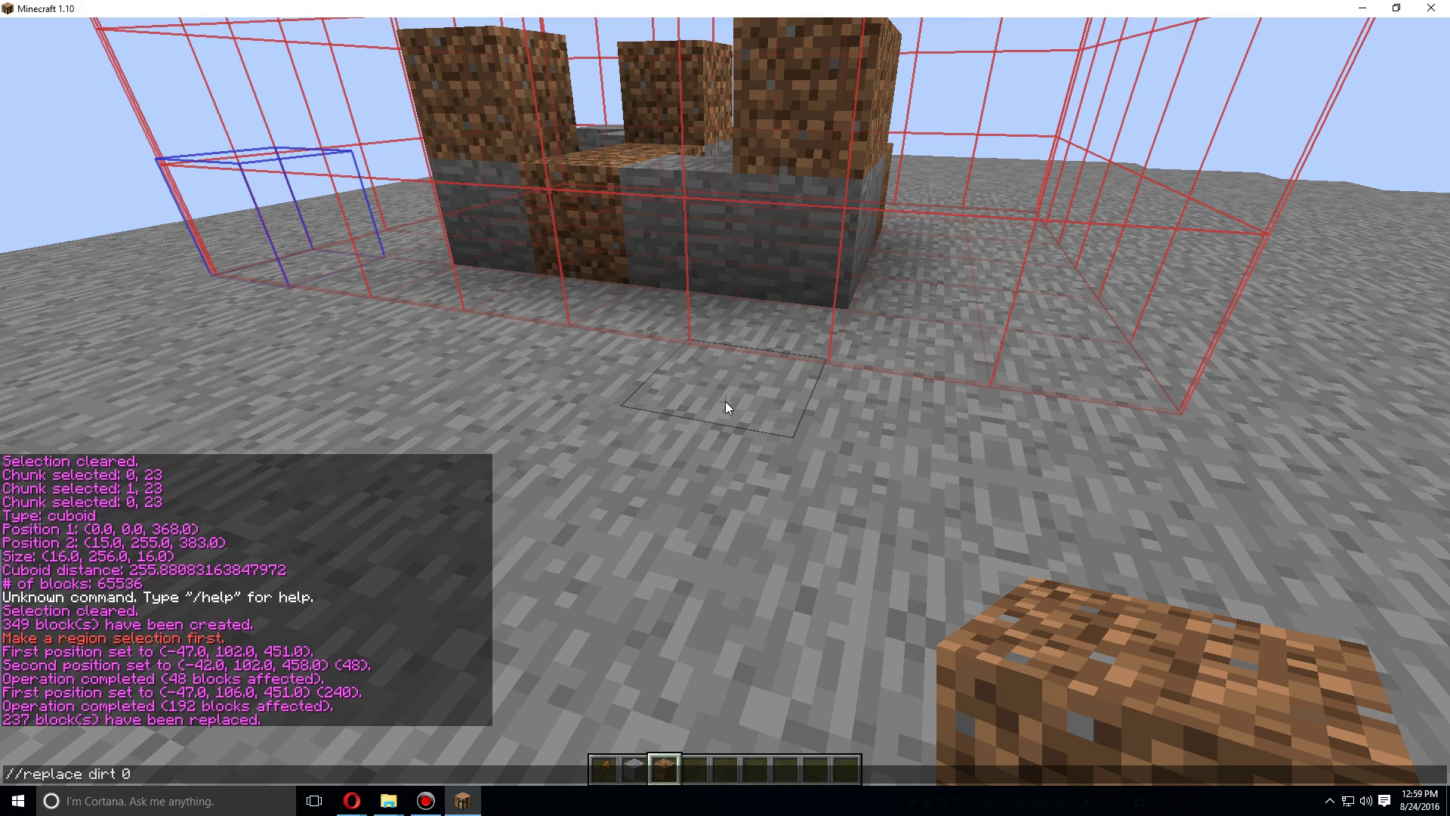
Clear the seven dirt blocks, undo that, then turn them into stone with //replace dirt stone
{"action": "key", "text": "Return"}
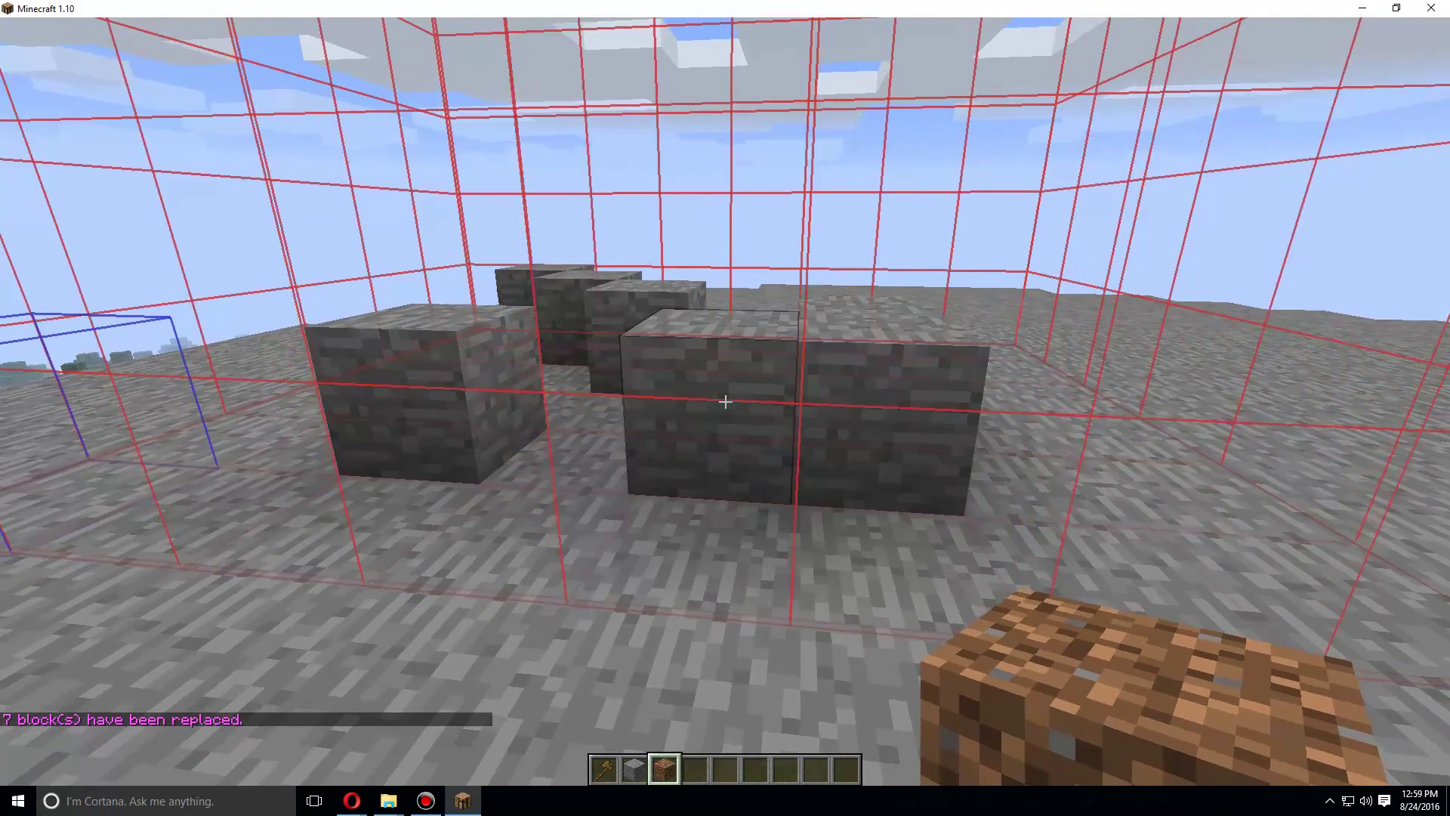
{"action": "key", "text": "slash"}
{"action": "type", "text": "//undo"}
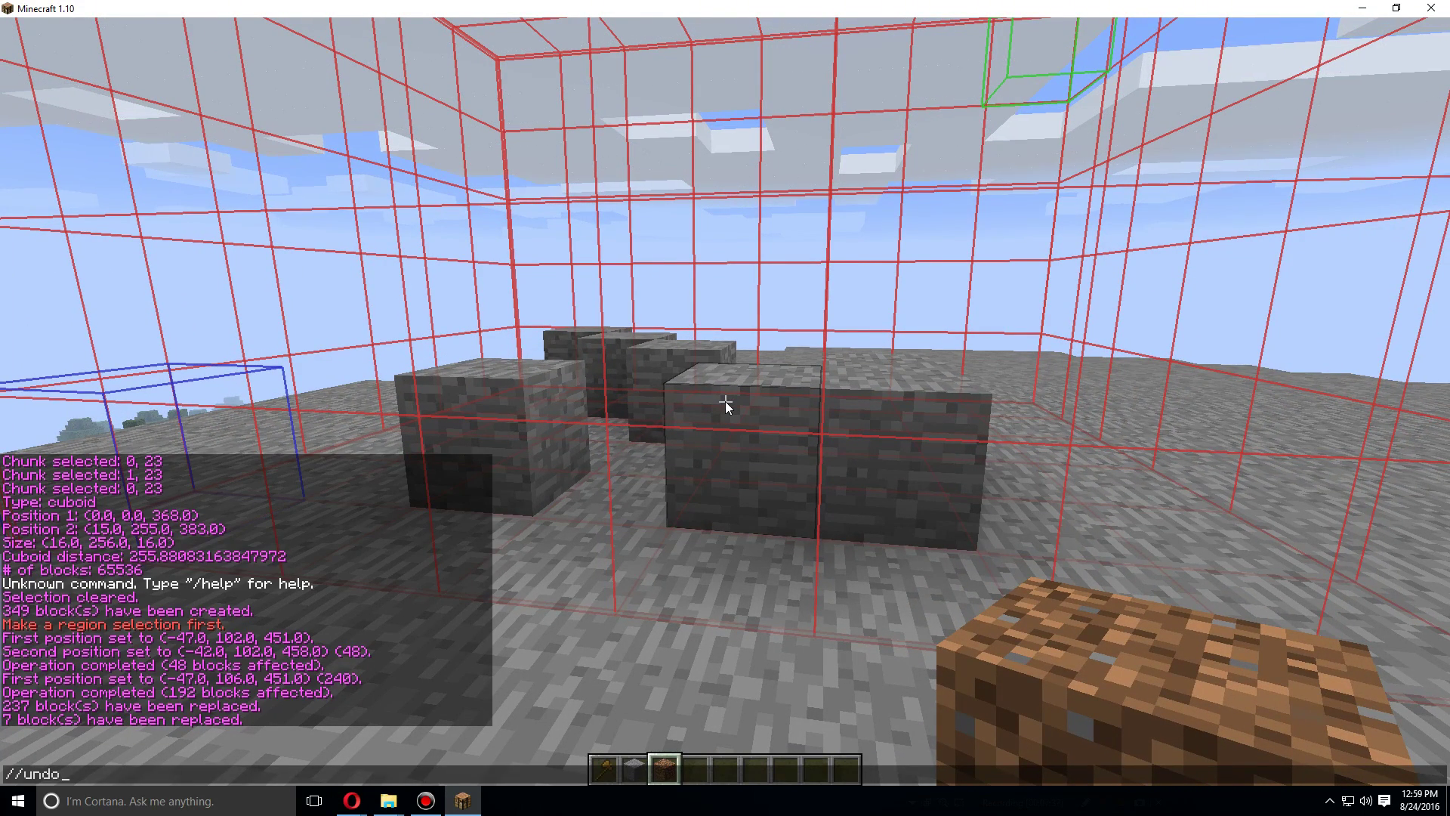
{"action": "key", "text": "Return"}
{"action": "key", "text": "slash"}
{"action": "type", "text": "/"}
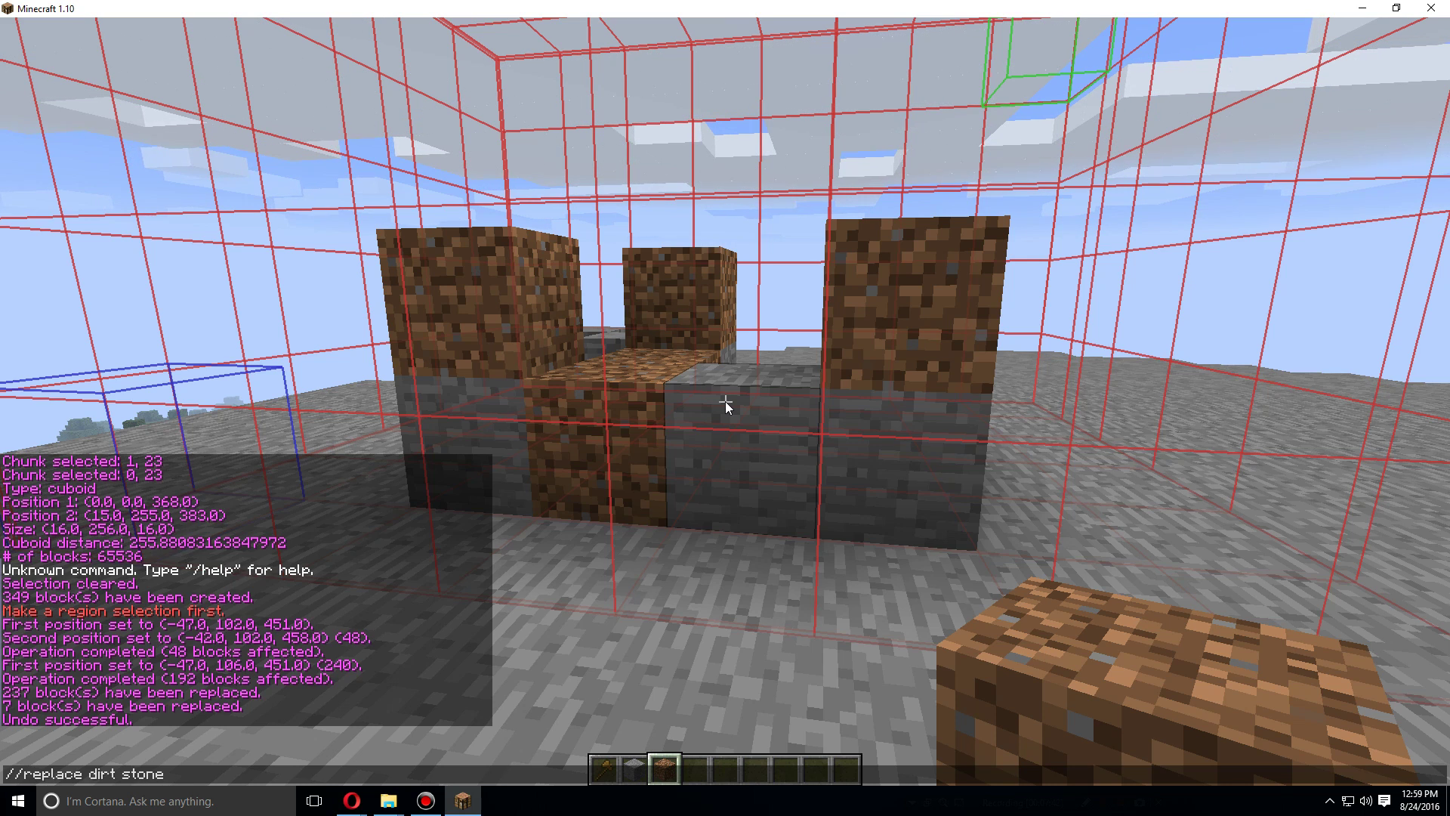
{"action": "key", "text": "Return"}
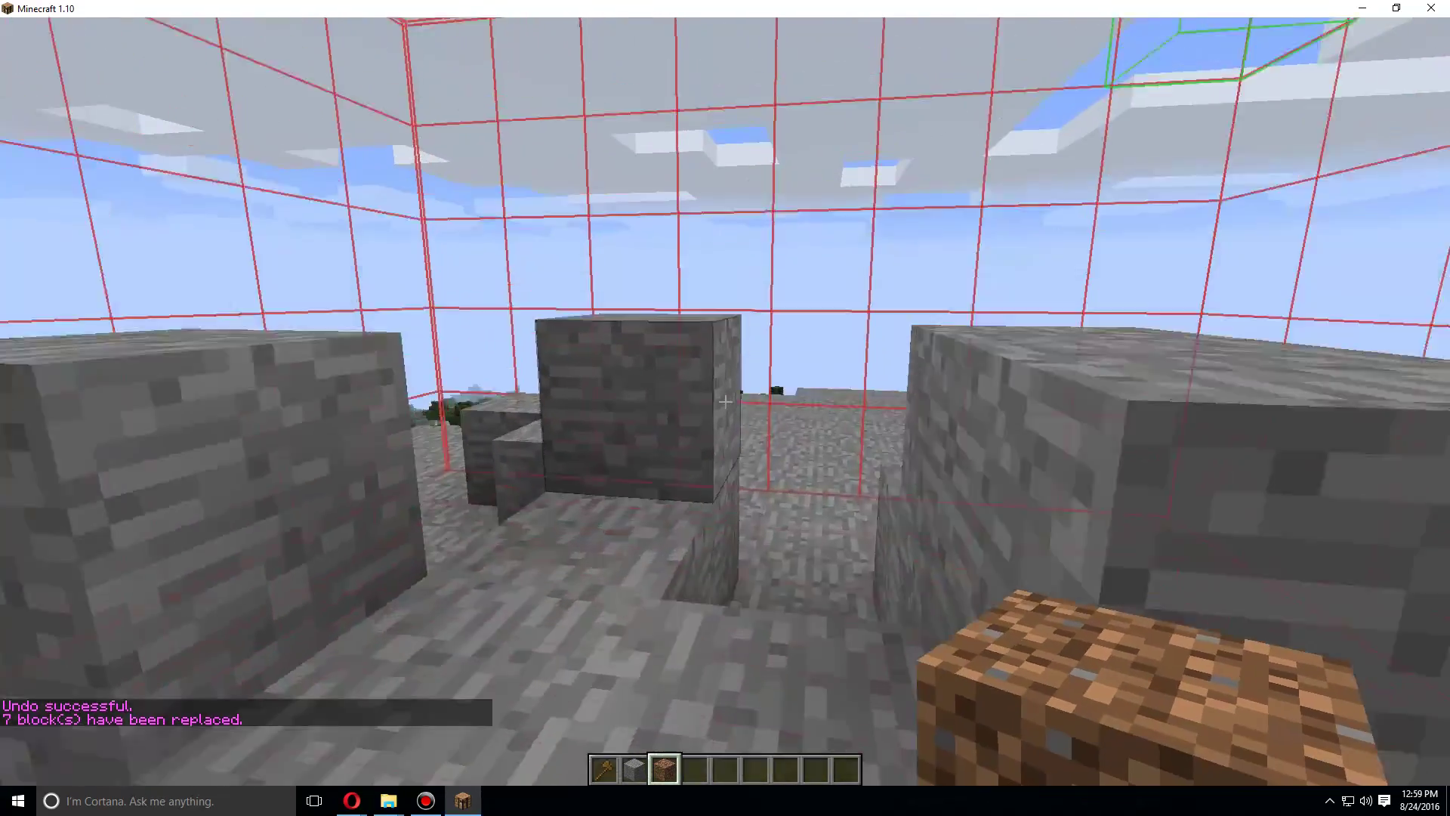
{"action": "key", "text": "s"}
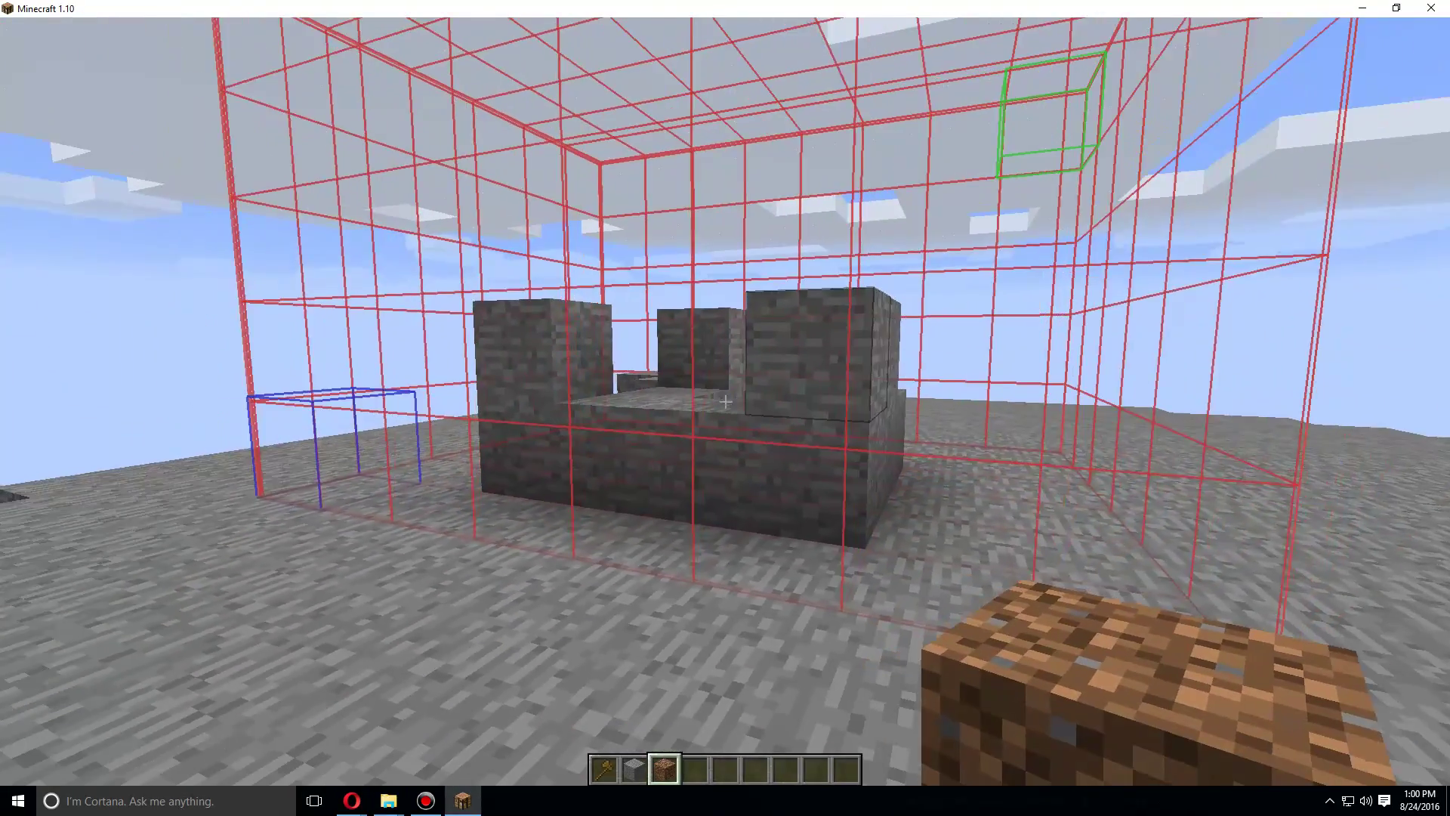
Run //overlay dirt twice, capping the structure with 10 dirt blocks each run, and inspect it
{"action": "key", "text": "slash"}
{"action": "type", "text": "//overlay"}
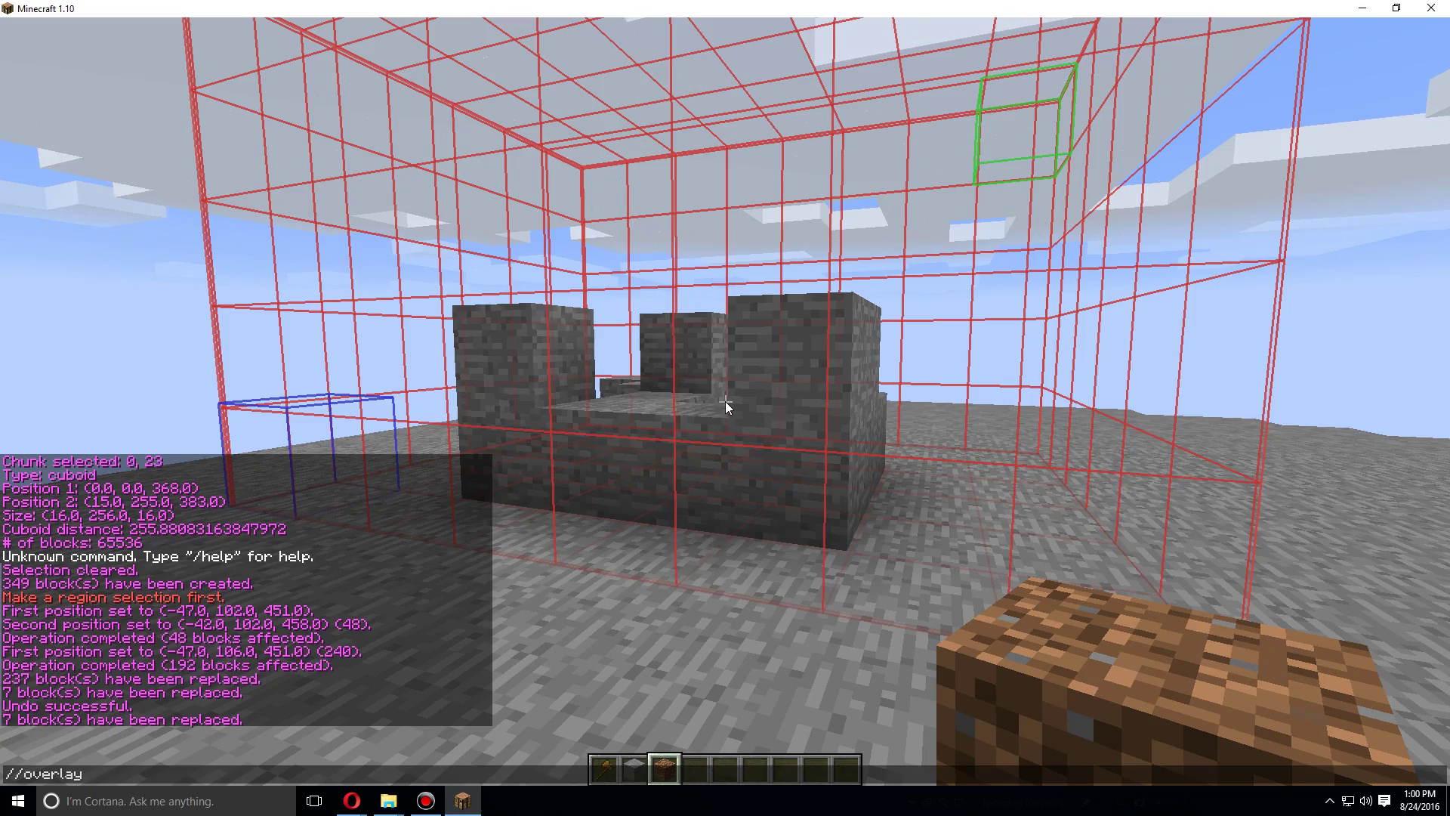
{"action": "key", "text": "Return"}
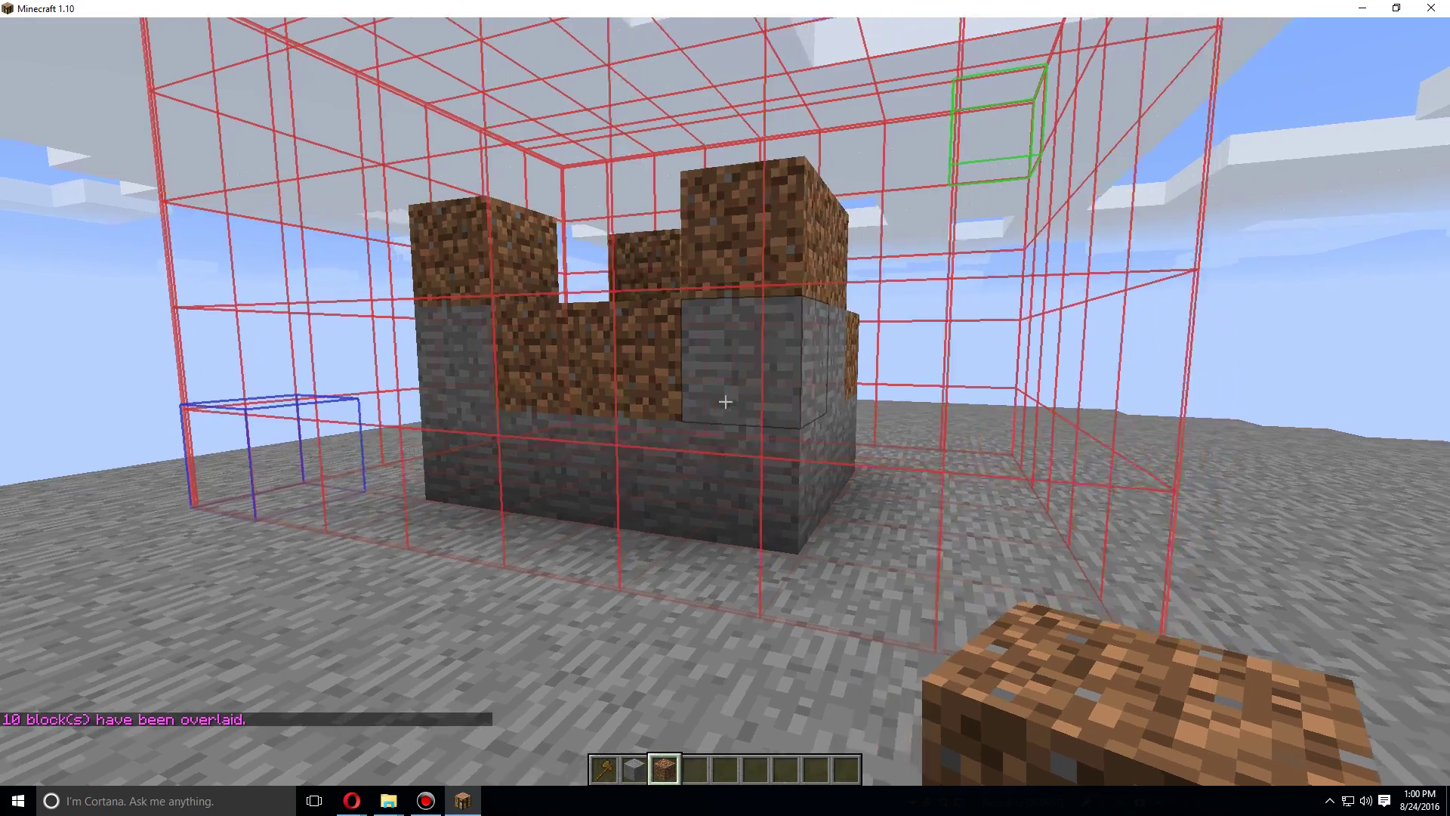
{"action": "key", "text": "w"}
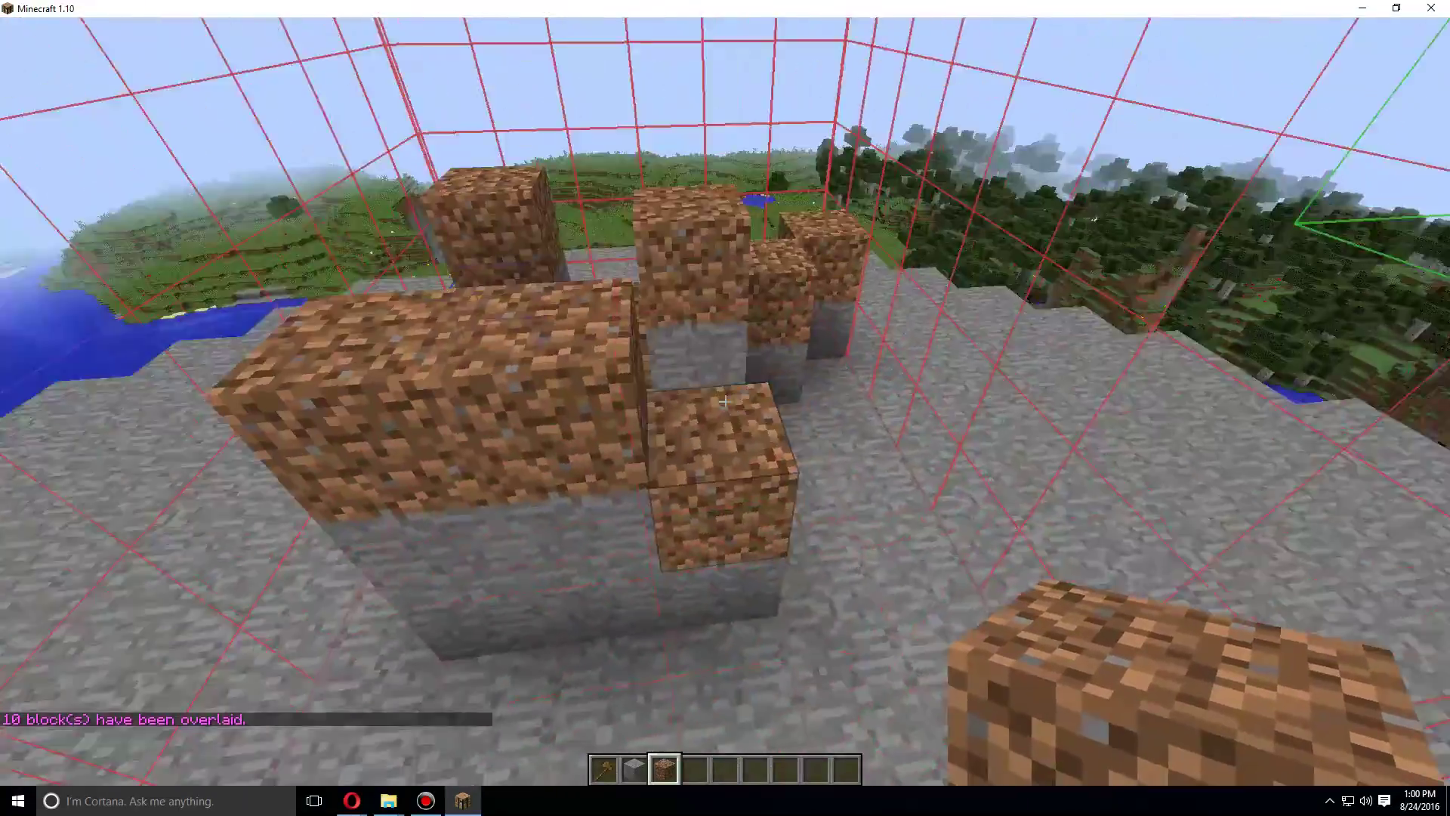
{"action": "key", "text": "w"}
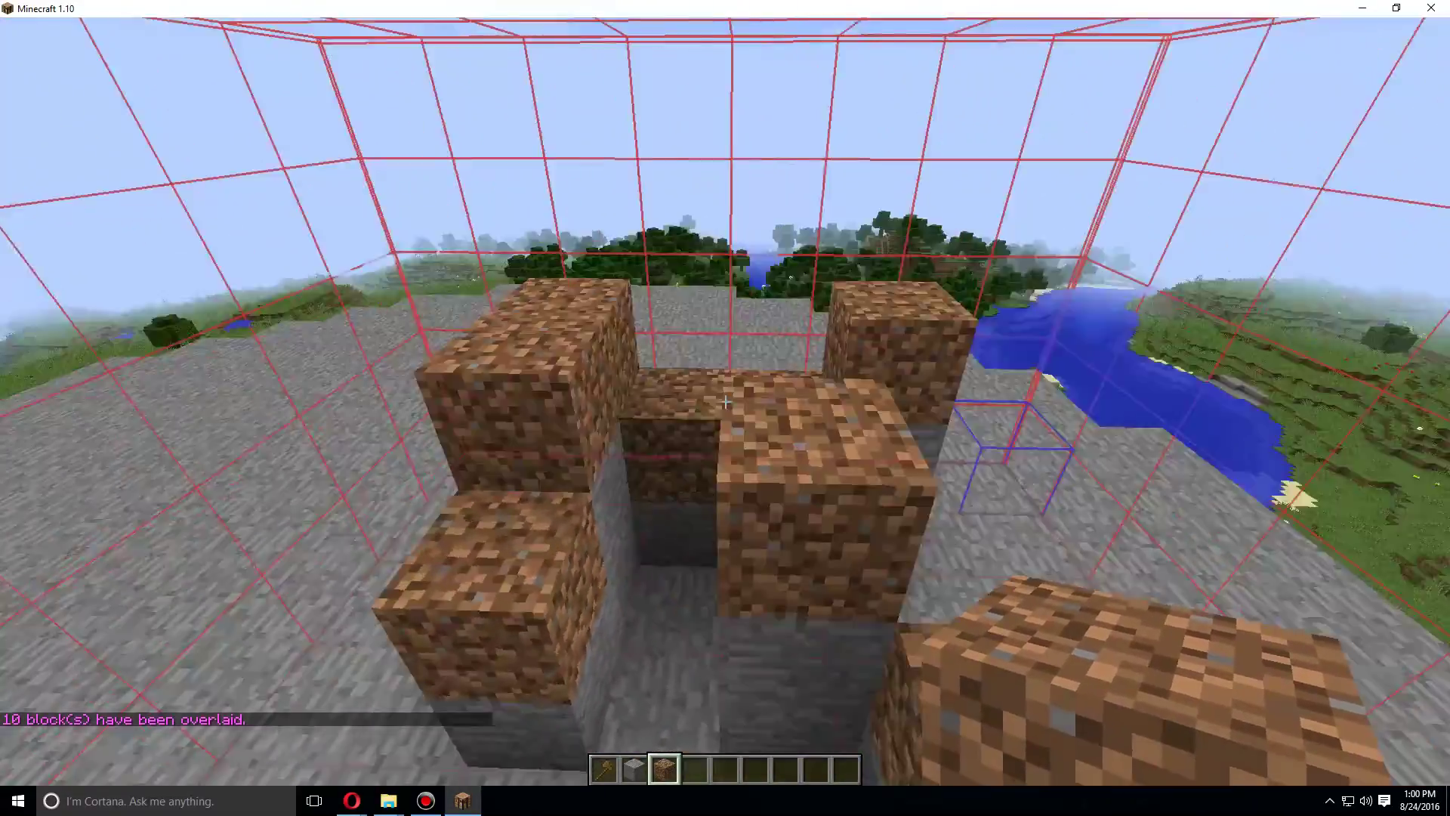
{"action": "type", "text": "t//overlay dirt"}
{"action": "key", "text": "Return"}
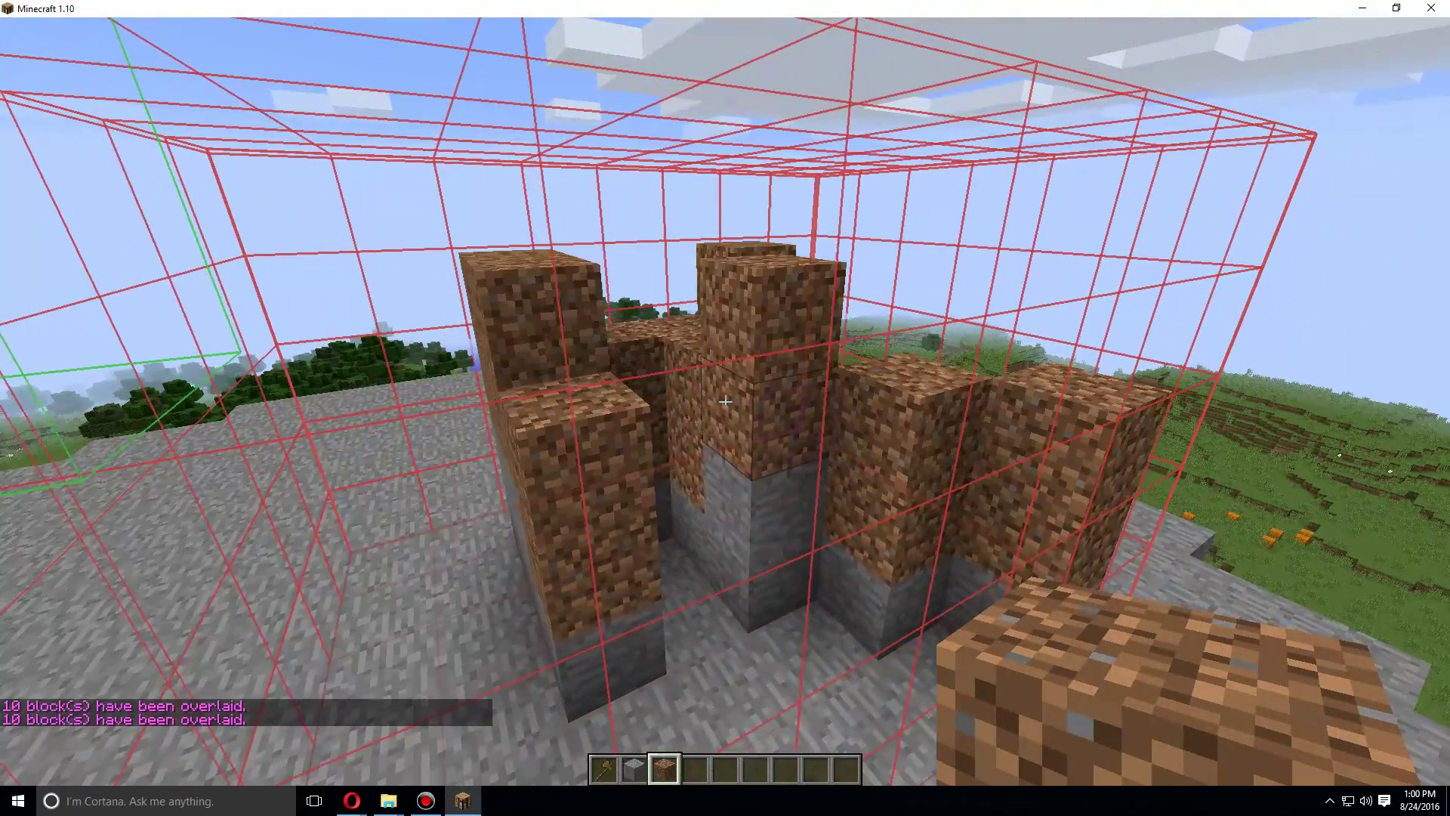
{"action": "key", "text": "w"}
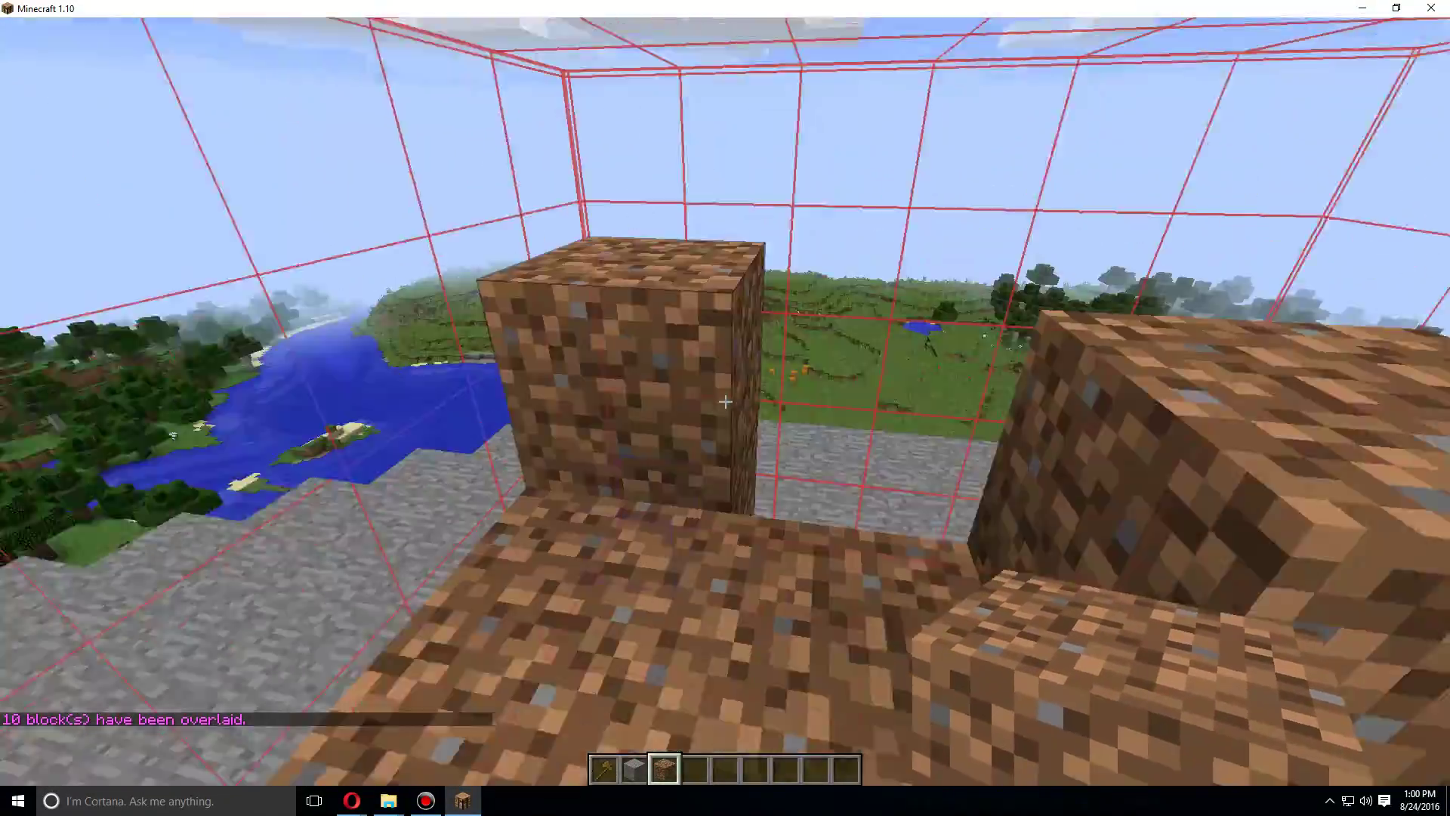
{"action": "key", "text": "w"}
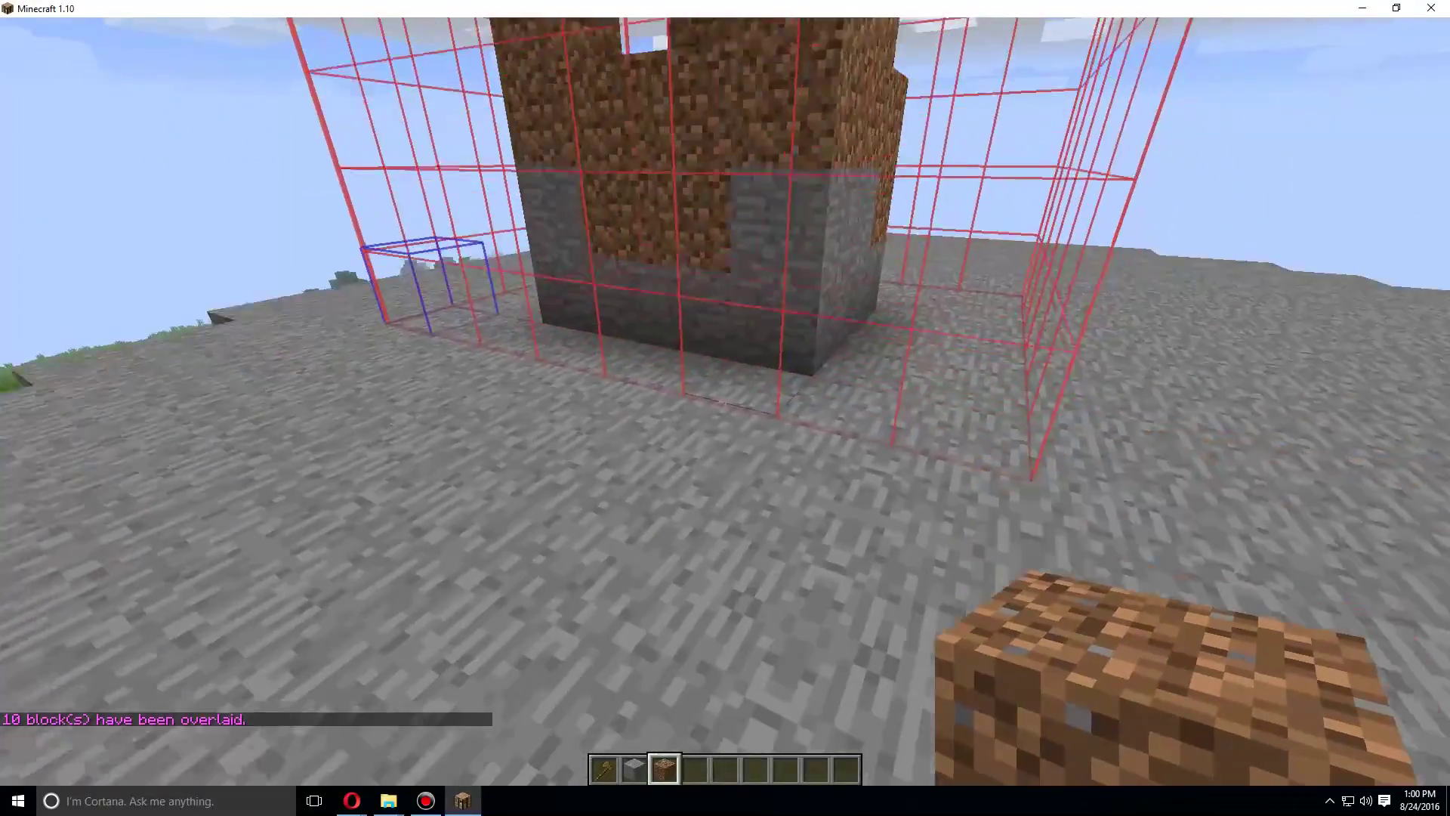
{"action": "key", "text": "w"}
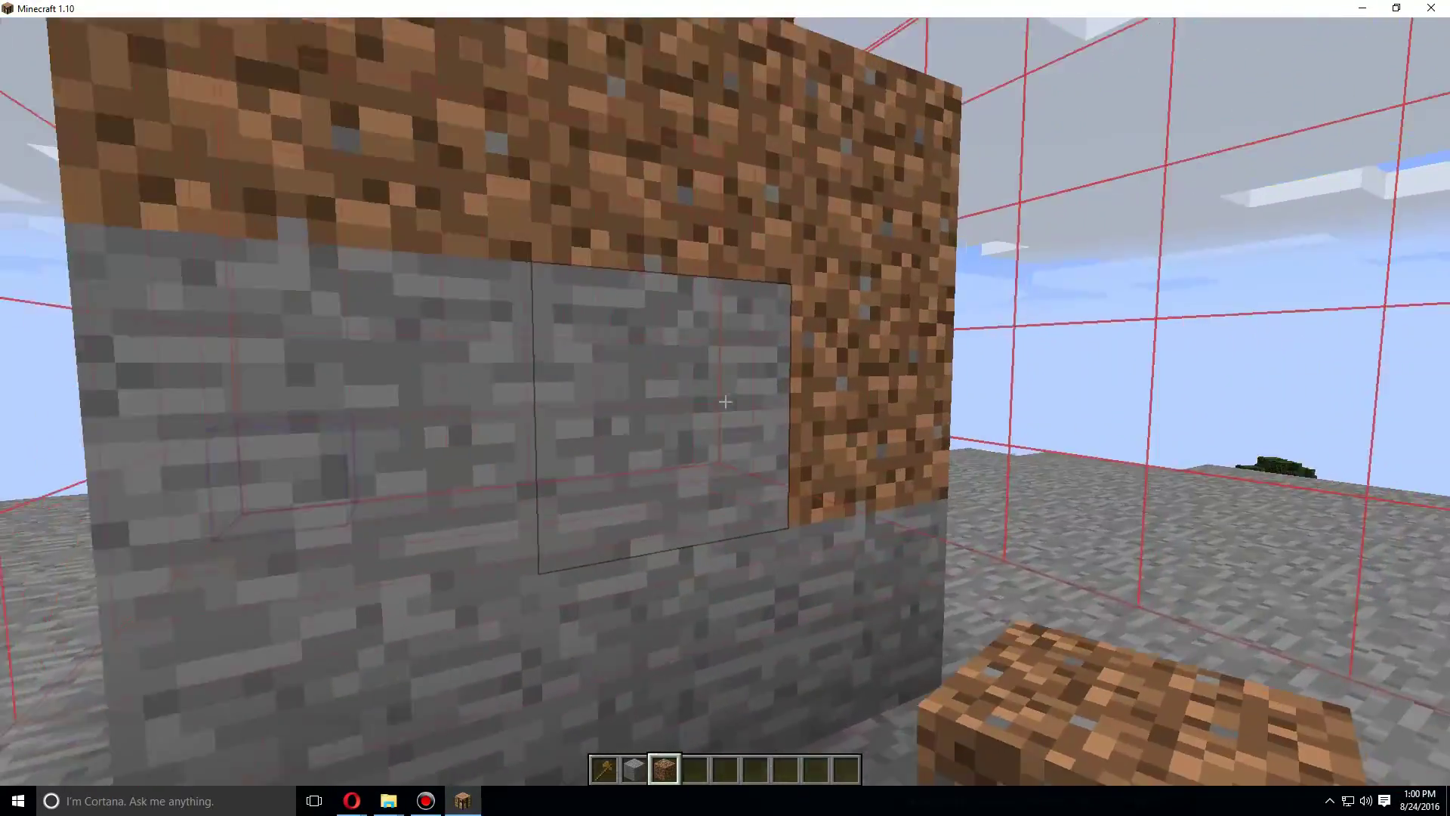
Fly around and above the selection to confirm the 34-block structure is gone
{"action": "key", "text": "w"}
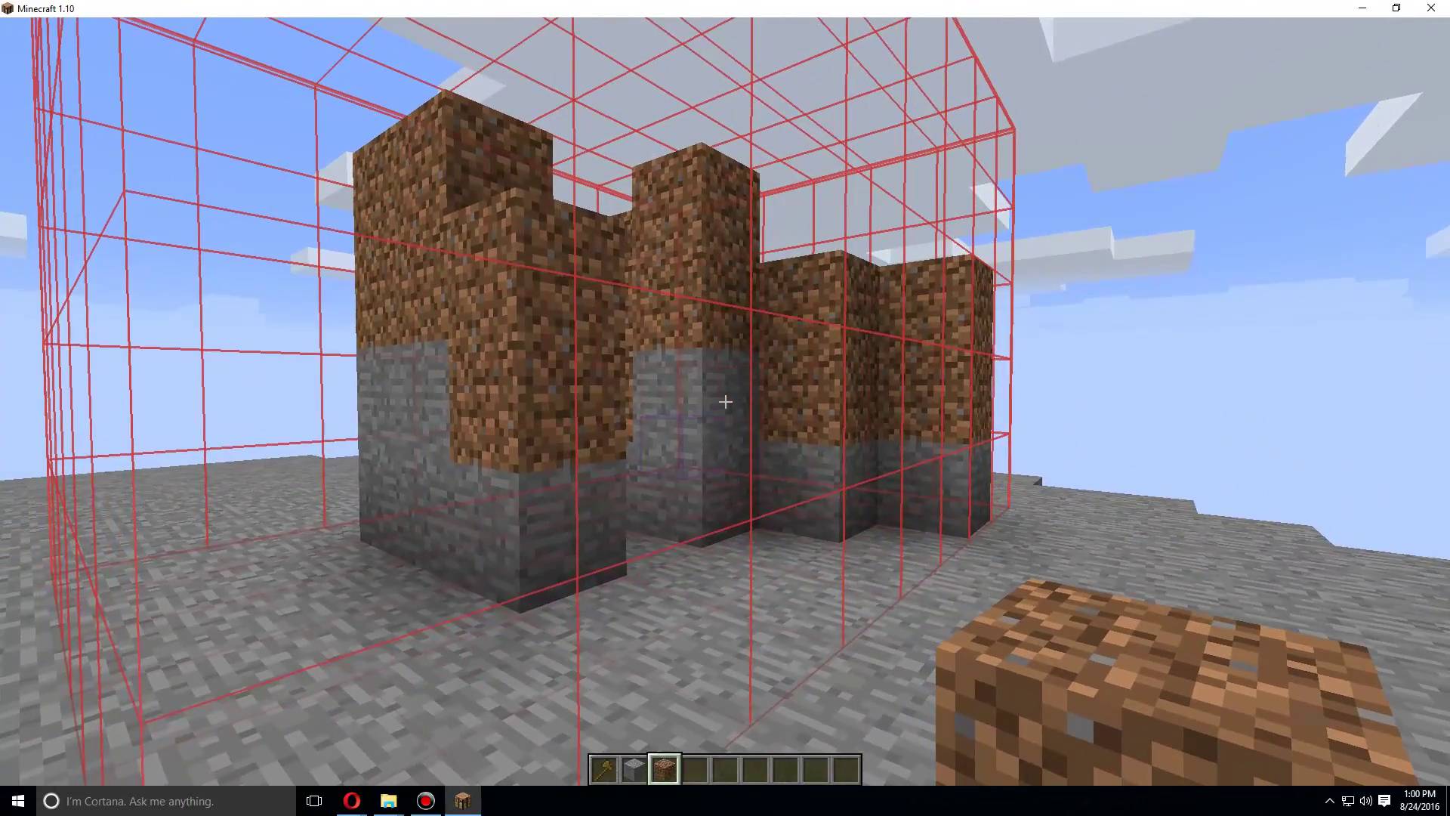
{"action": "key", "text": "s"}
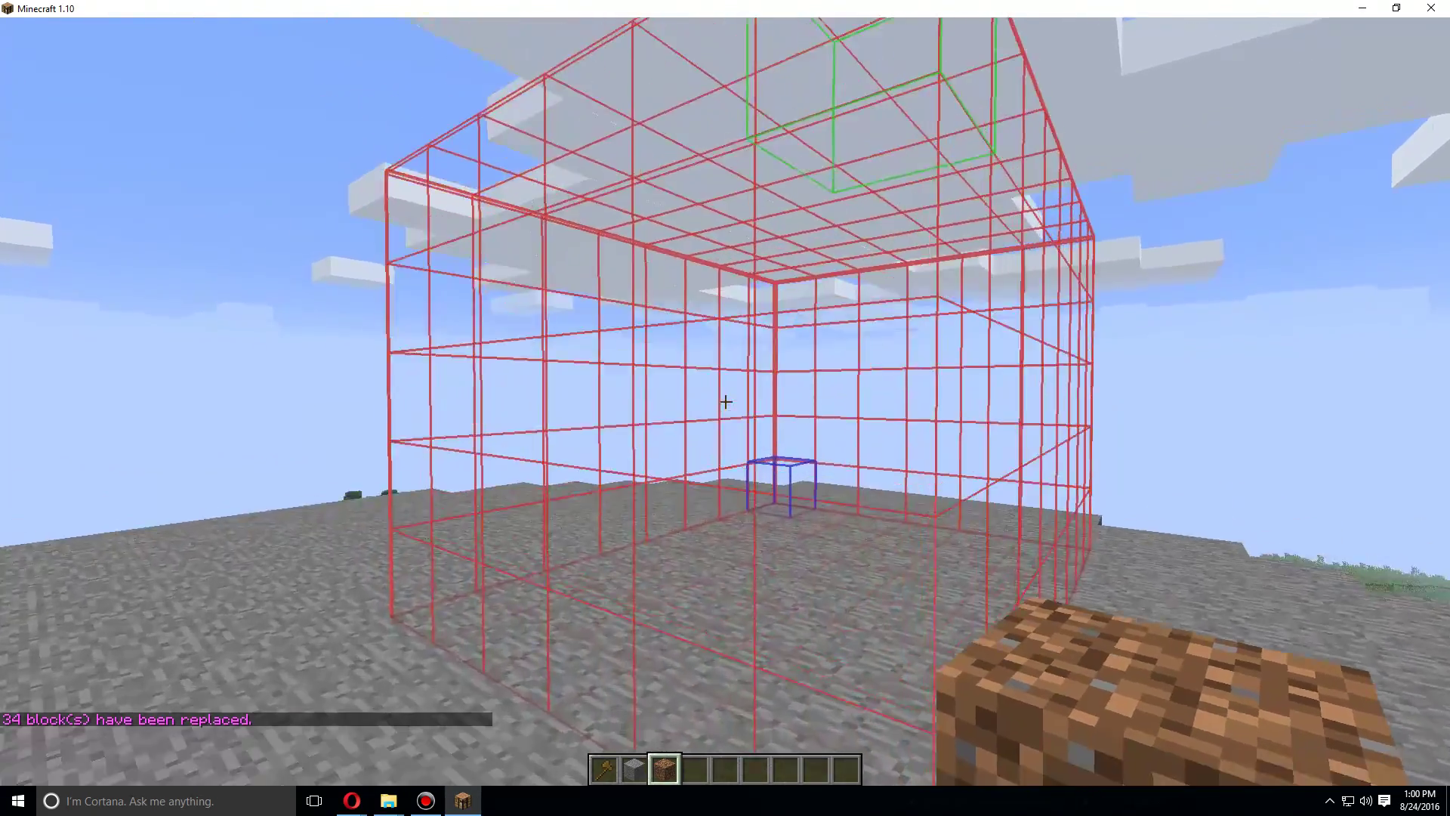
{"action": "key", "text": "w"}
{"action": "key", "text": "w"}
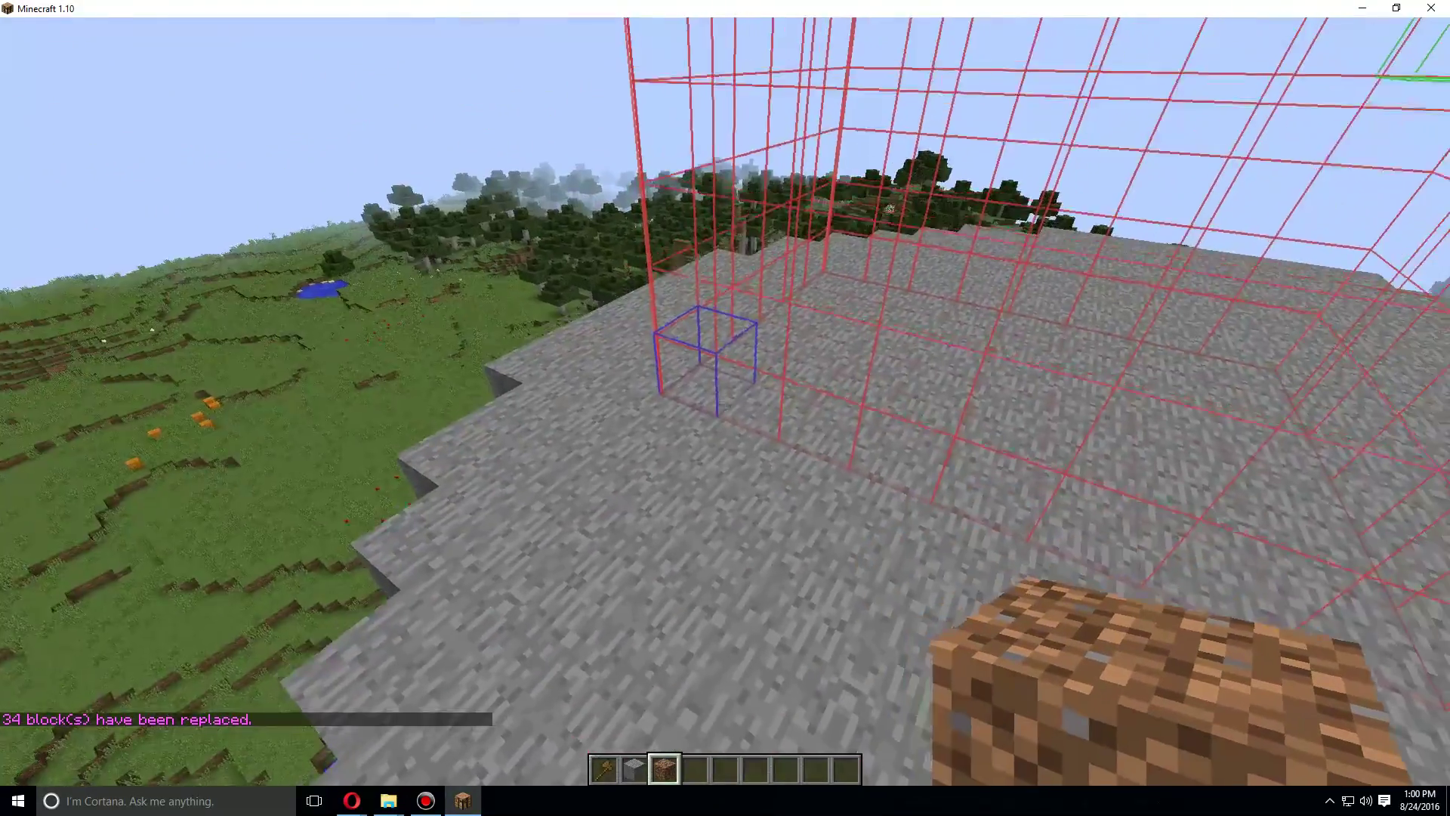
Build a two-block stone pillar, setting position 1 on the stone and position 2 on the pillar top
{"action": "key", "text": "2"}
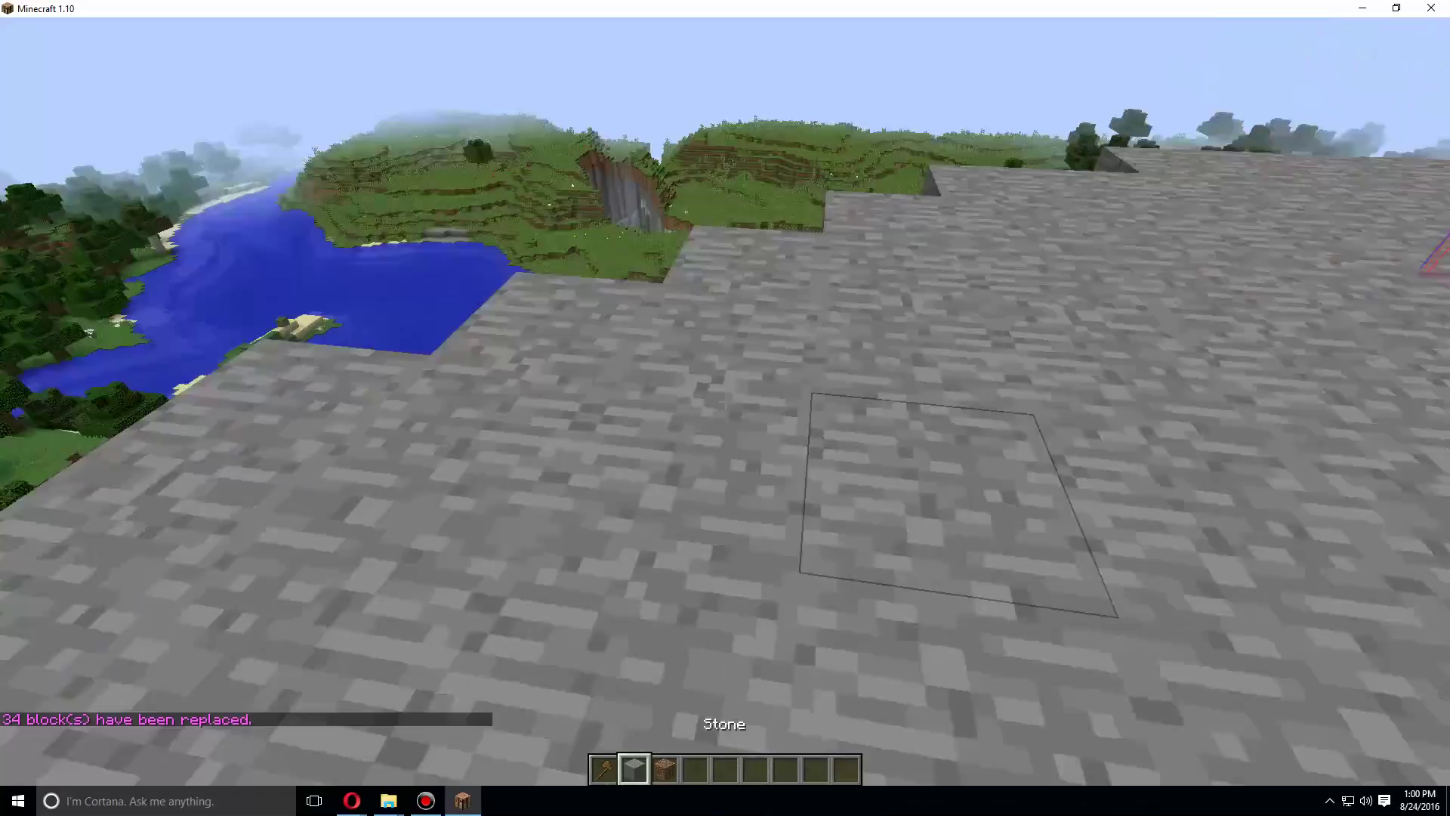
{"action": "right_click", "coordinate": [726, 408]}
{"action": "key", "text": "1"}
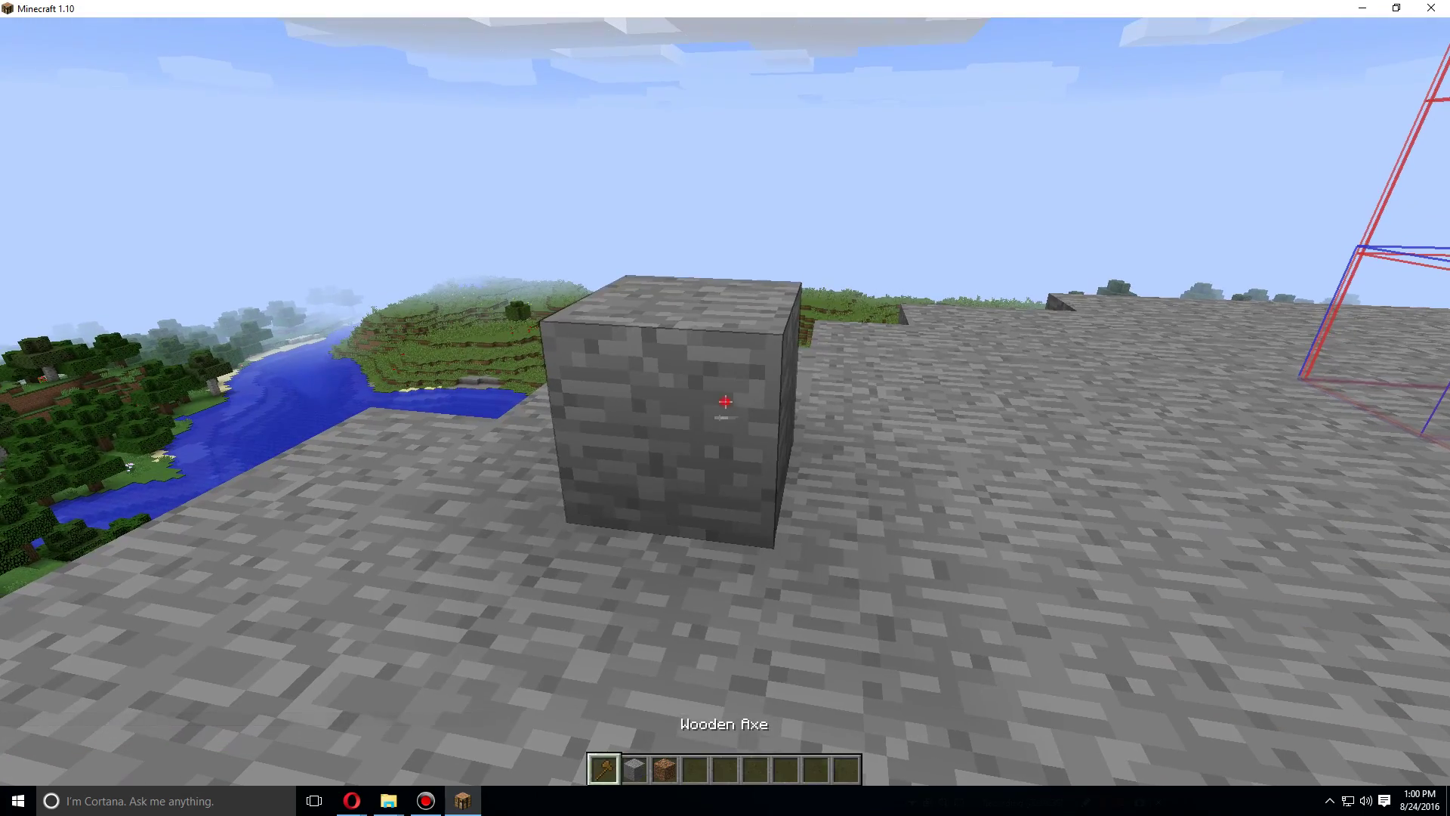
{"action": "left_click", "coordinate": [725, 402]}
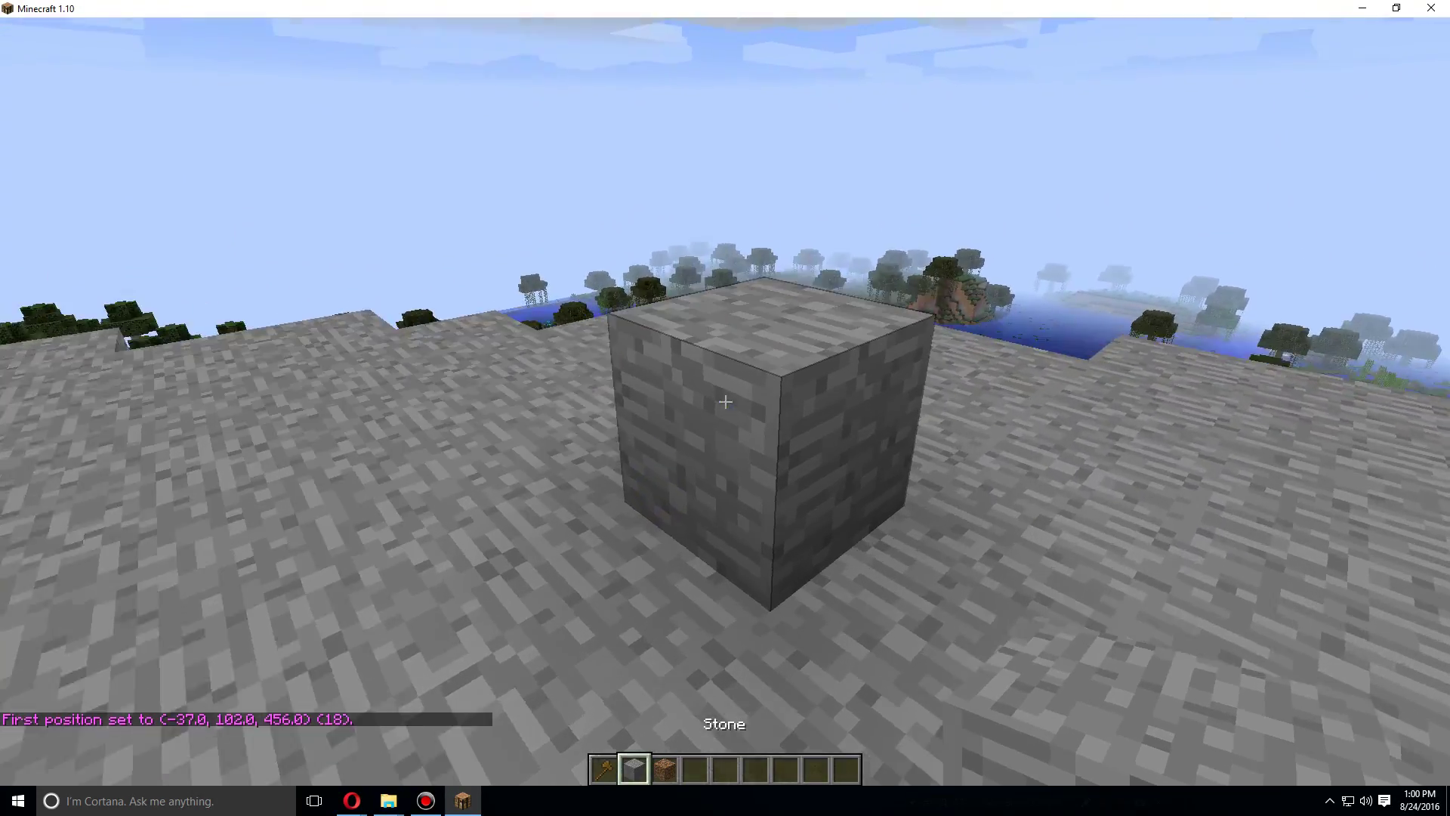
{"action": "right_click", "coordinate": [725, 401]}
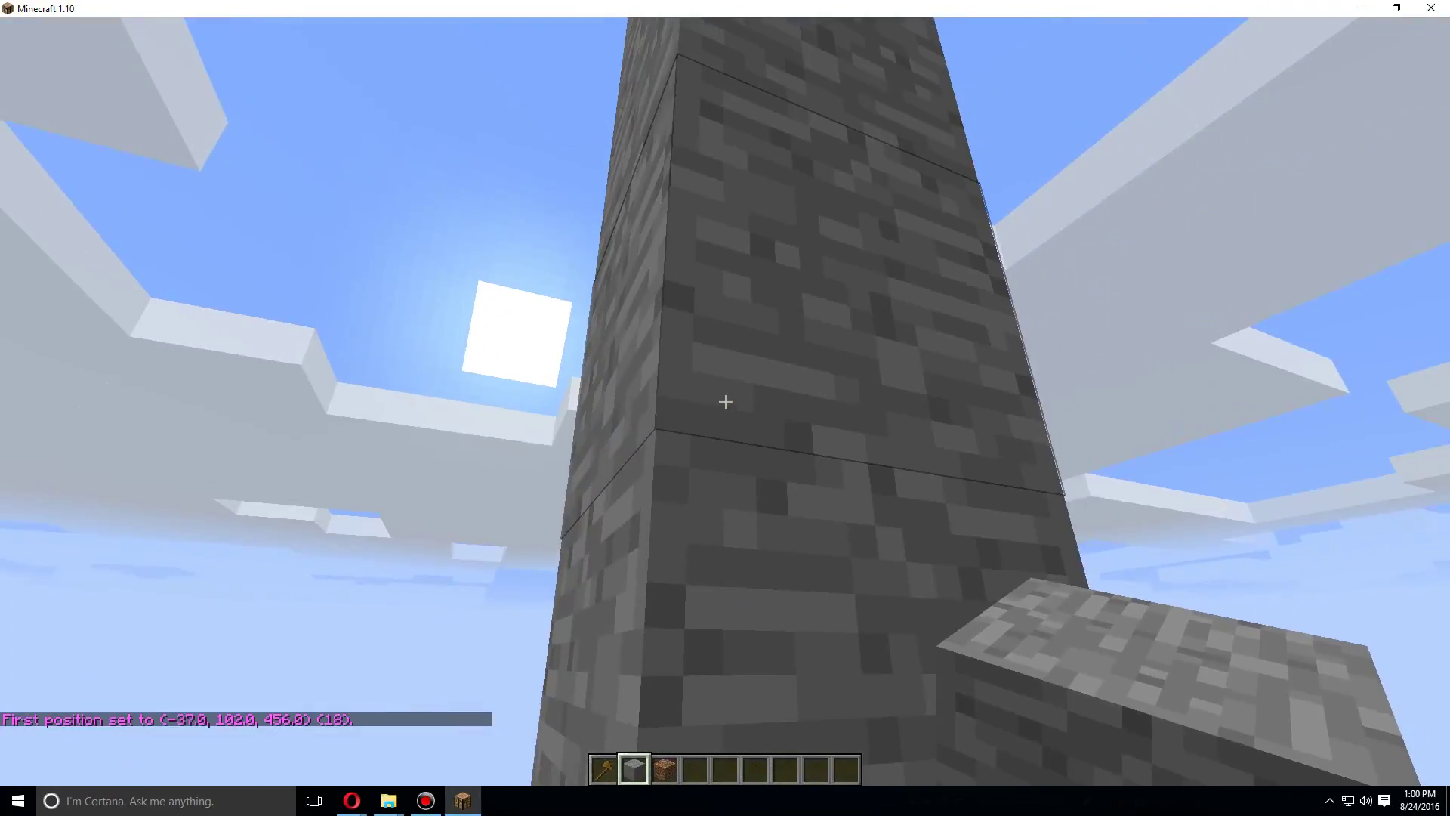
{"action": "key", "text": "1"}
{"action": "right_click", "coordinate": [726, 402]}
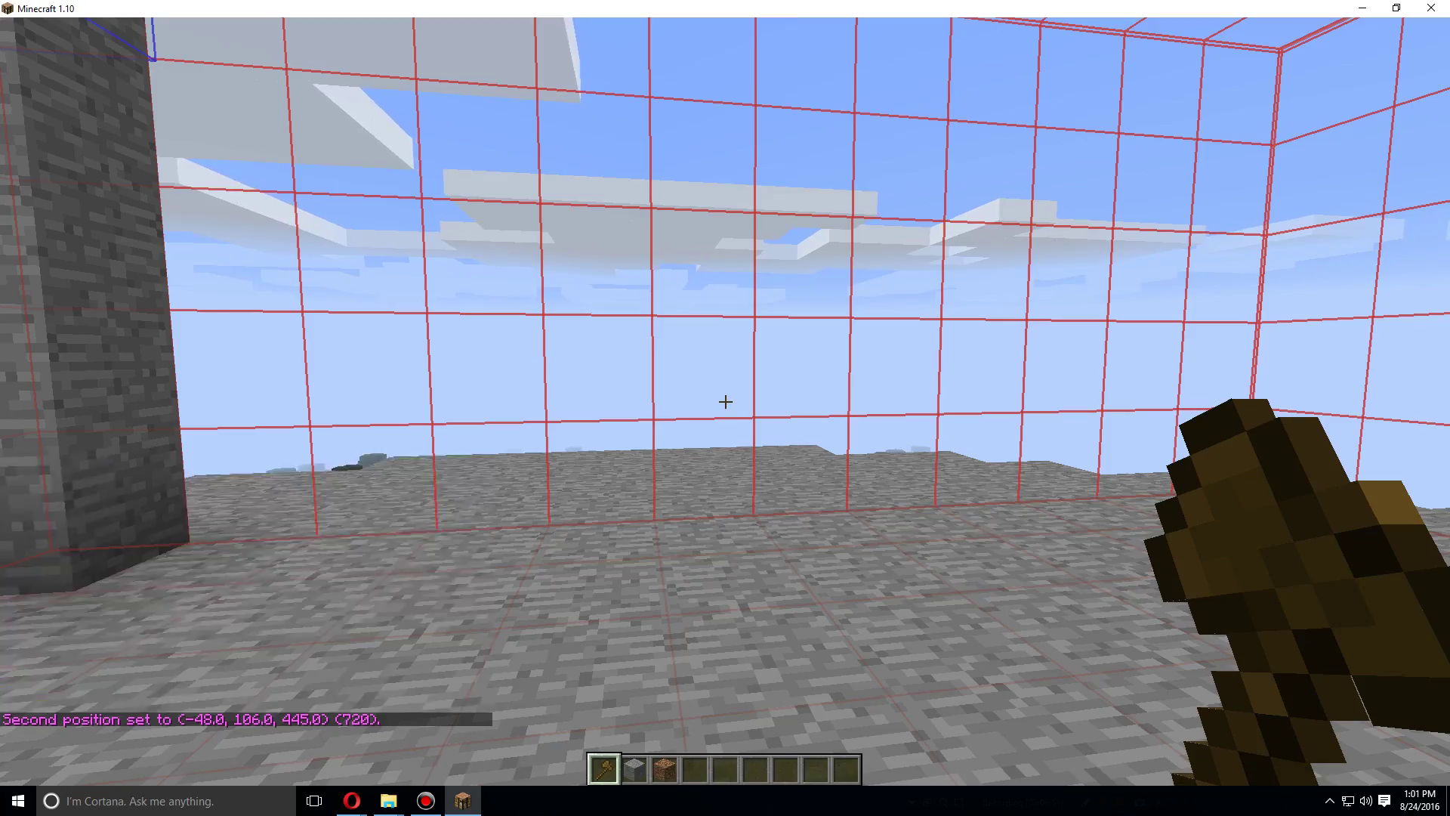
Raise 240-block dirt walls with //walls dirt, then a 528-block stone shell with //outline 1
{"action": "key", "text": "t"}
{"action": "key", "text": "Up"}
{"action": "key", "text": "Return"}
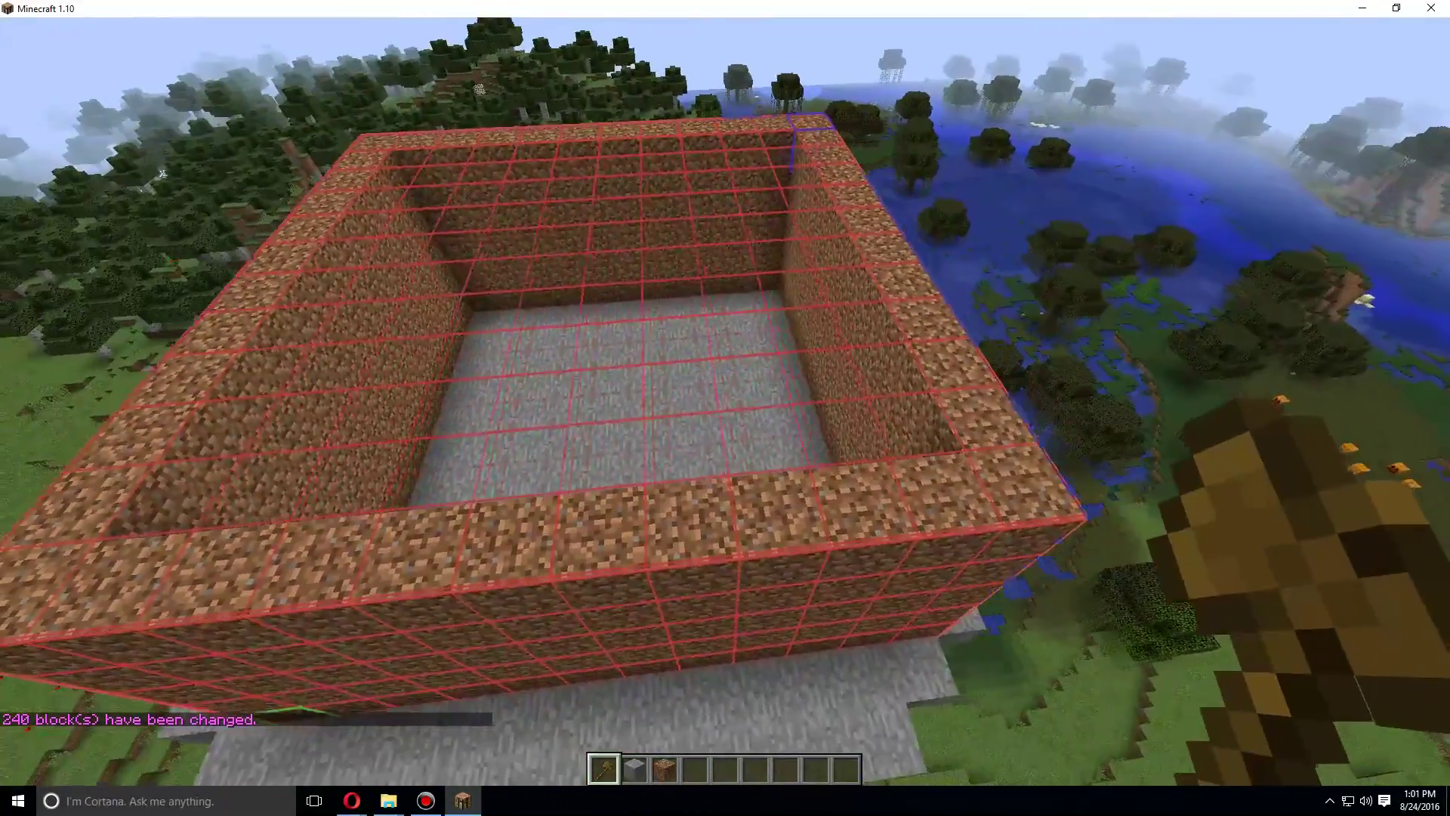
{"action": "key", "text": "slash"}
{"action": "type", "text": "//outline 1"}
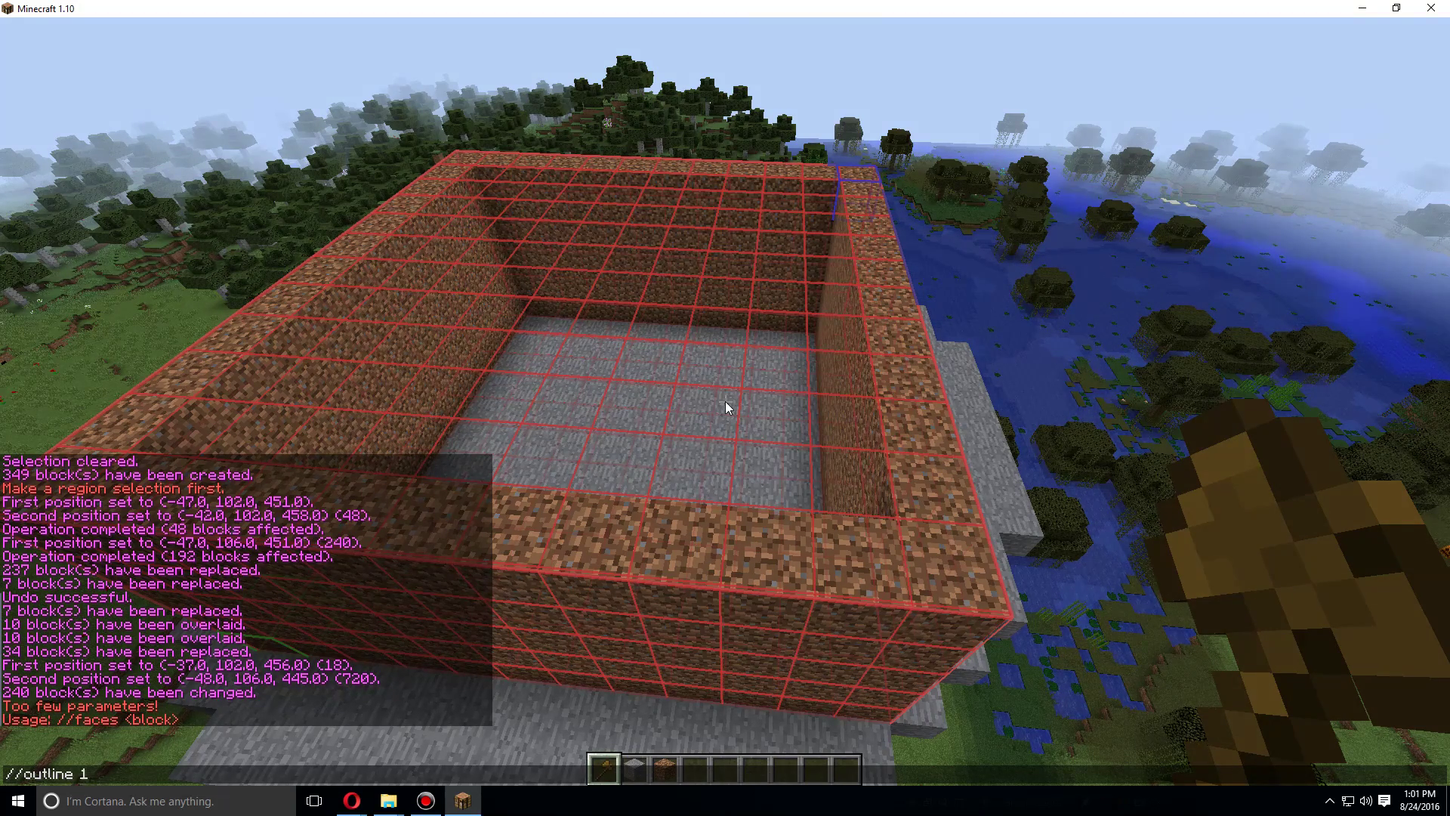
{"action": "key", "text": "Return"}
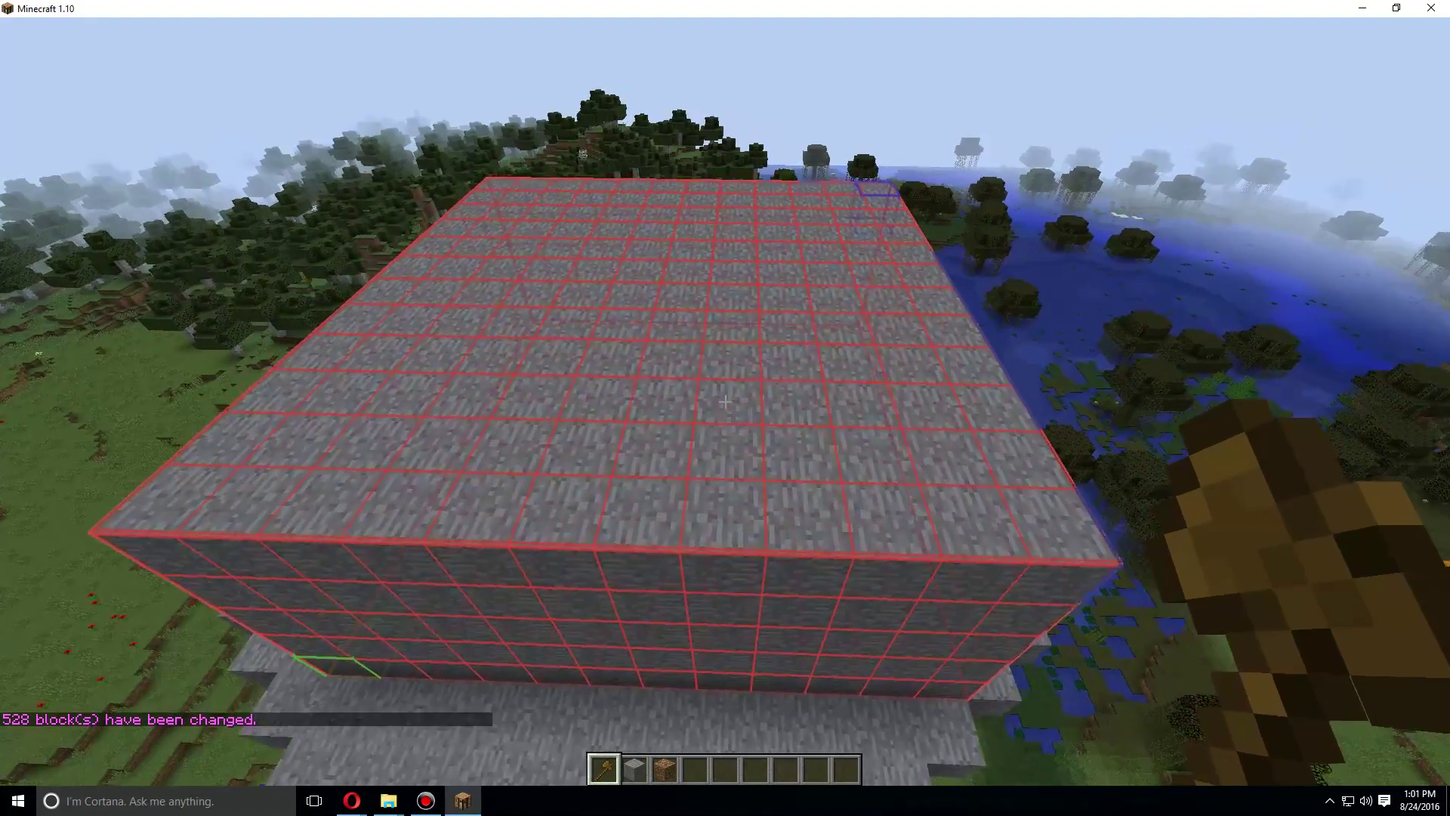
{"action": "scroll", "coordinate": [726, 403], "scroll_direction": "down", "scroll_amount": 1}
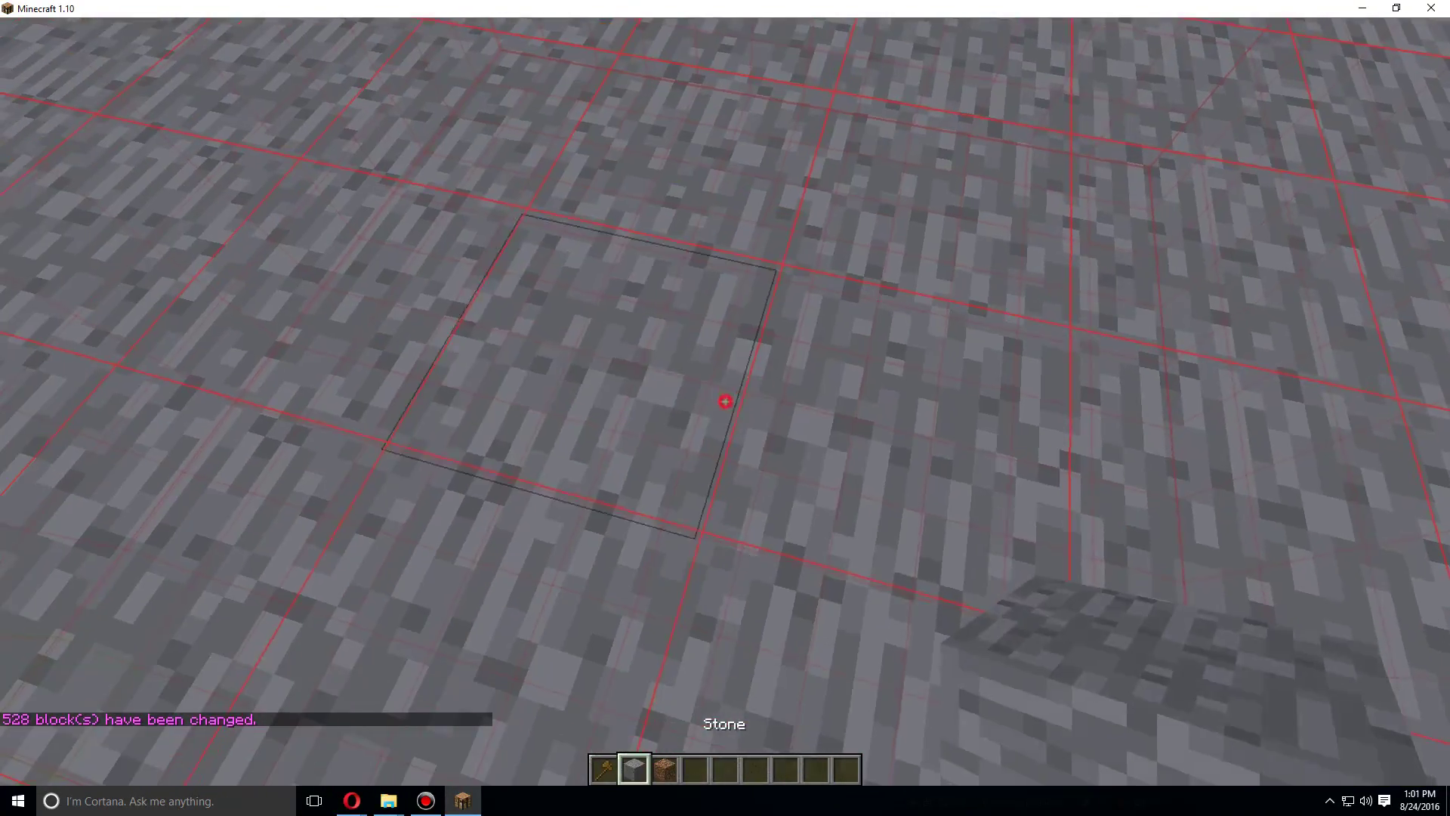
Clear the stone box (419 blocks), then place a two-block cobblestone centre marker with //center 4
{"action": "left_click", "coordinate": [726, 403]}
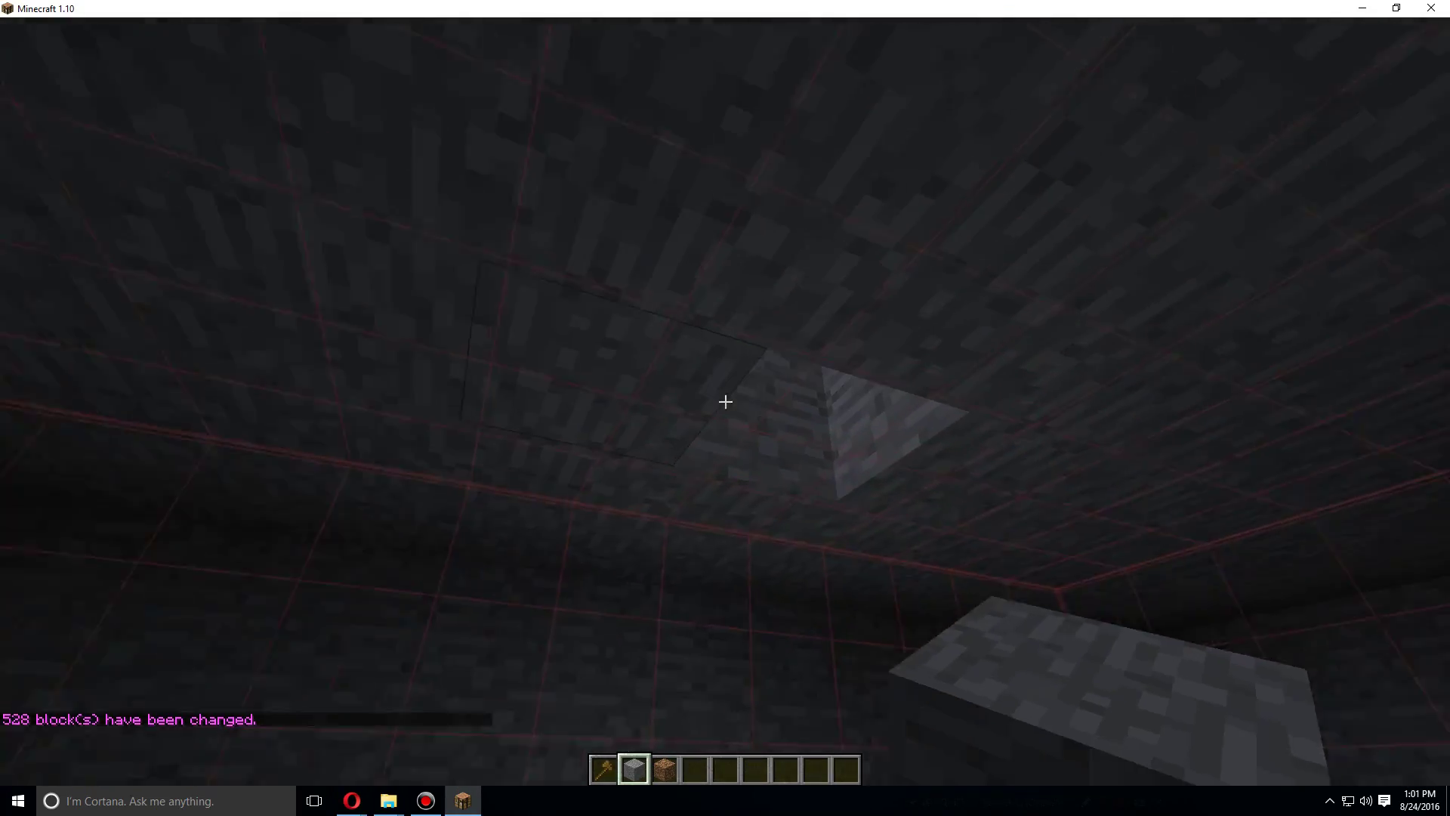
{"action": "key", "text": "space"}
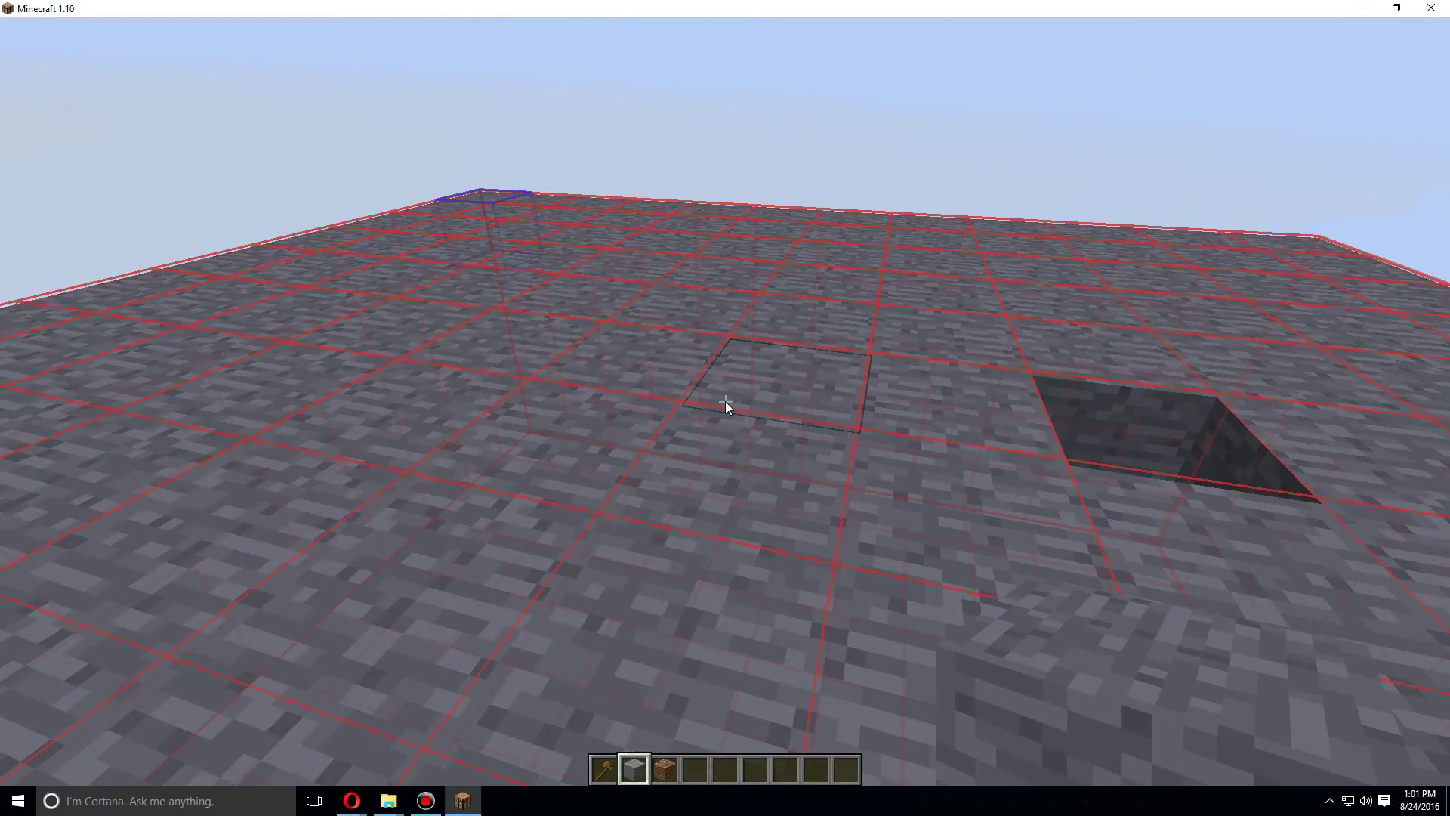
{"action": "type", "text": "//replace 0"}
{"action": "key", "text": "Return"}
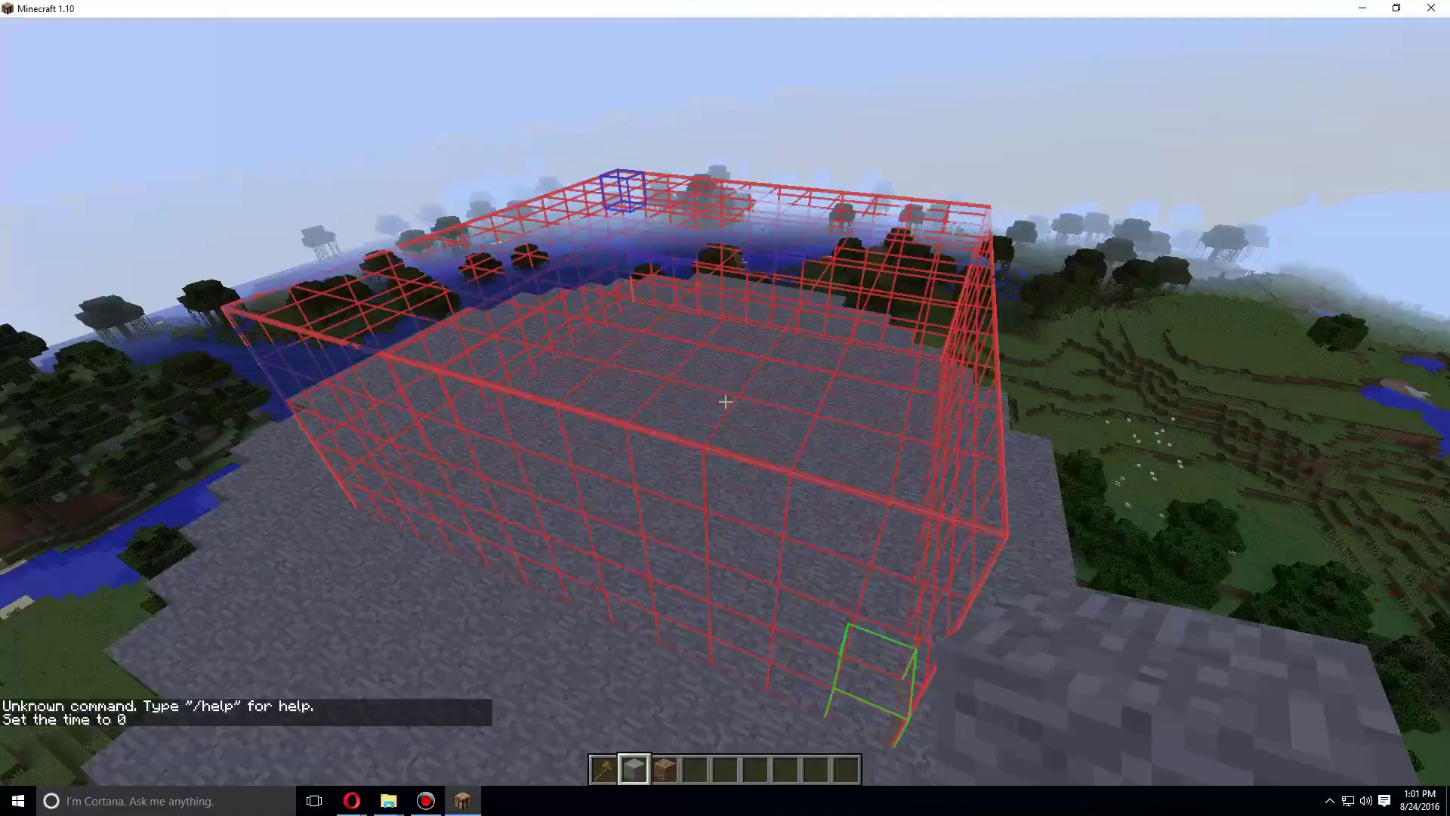
{"action": "type", "text": "//center"}
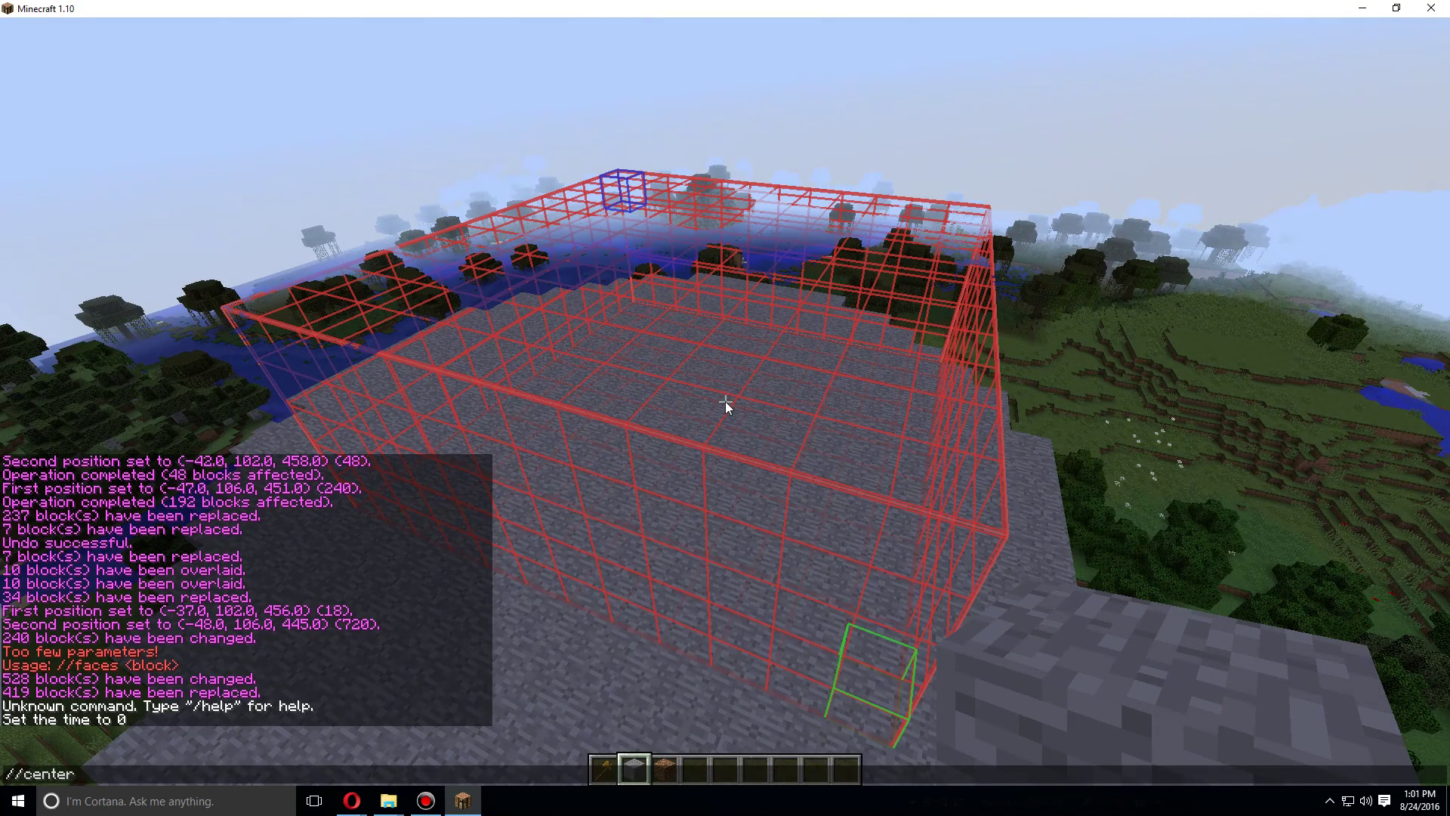
{"action": "key", "text": "Return"}
{"action": "type", "text": "/"}
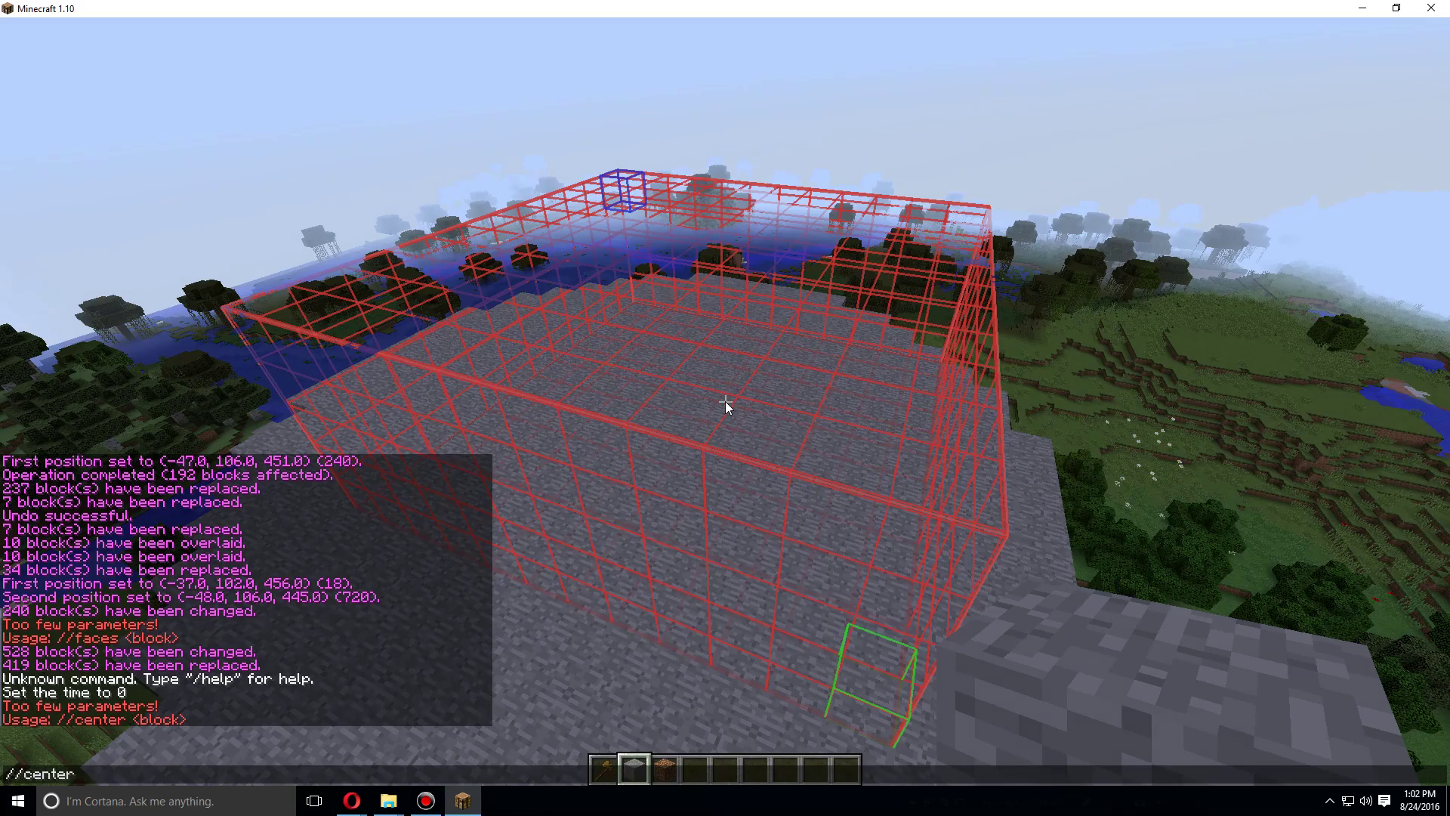
{"action": "key", "text": "Return"}
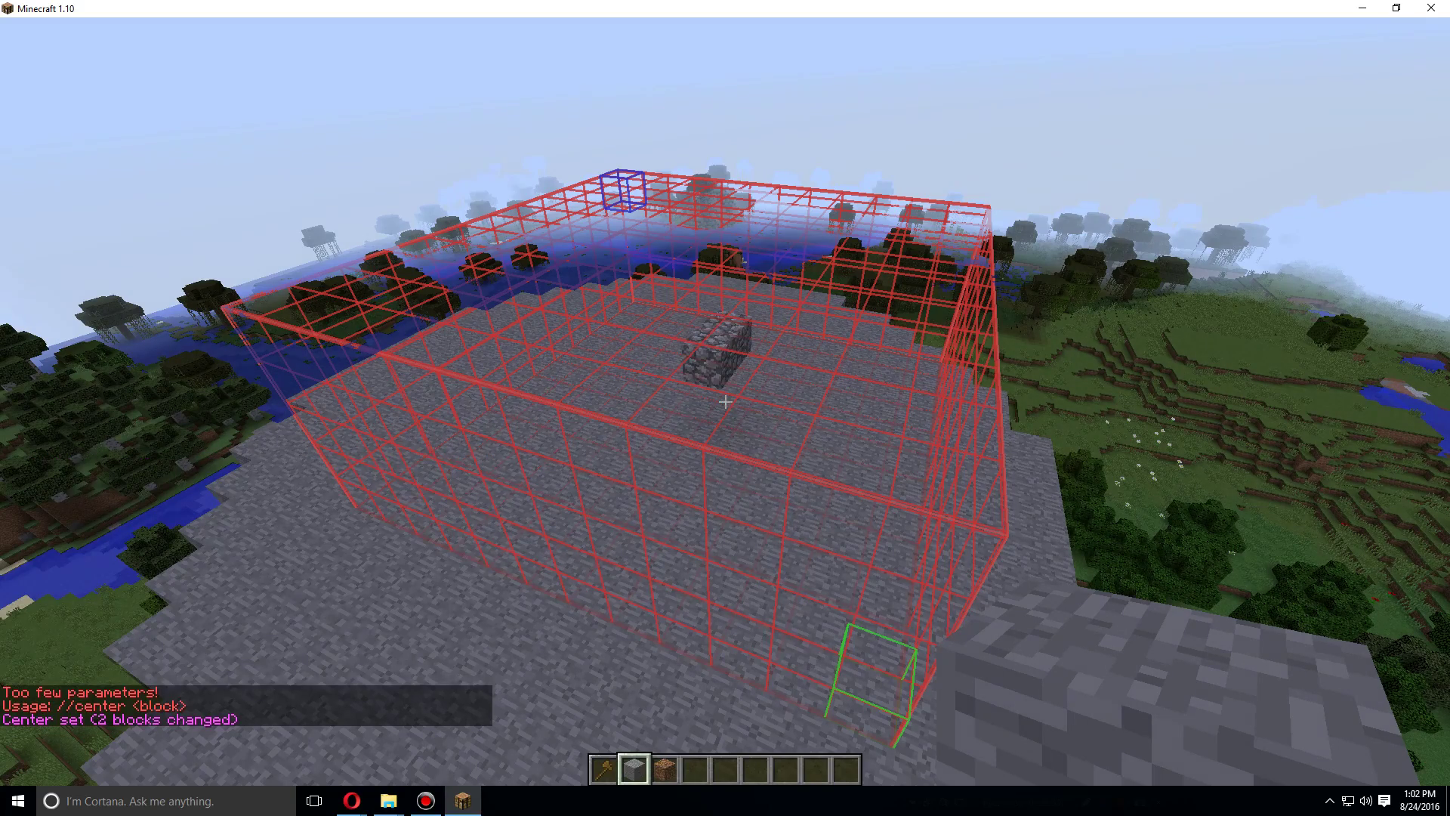
{"action": "key", "text": "w"}
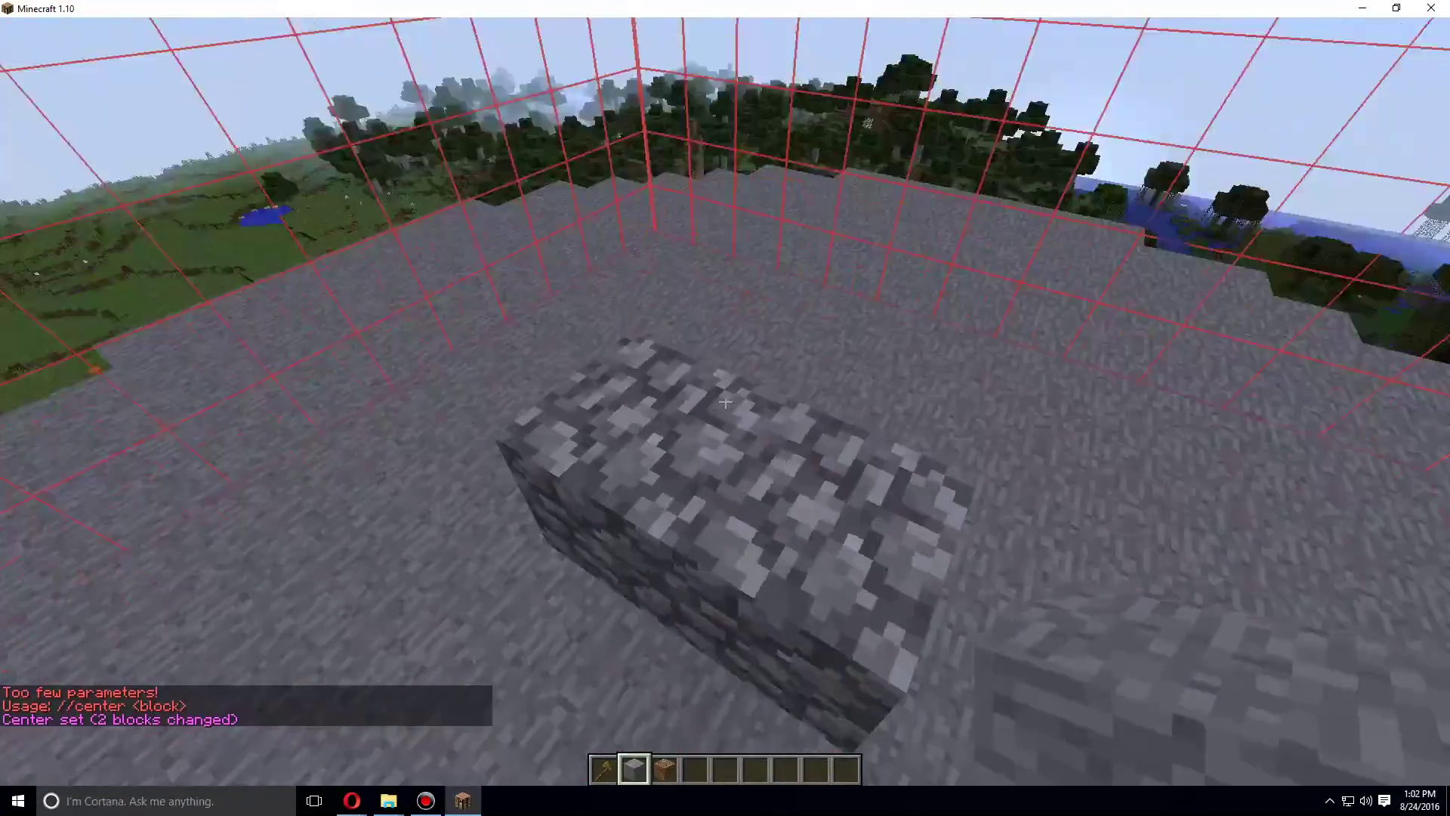
Place a stone block capped with dirt on the floor as a marker
{"action": "key", "text": "s"}
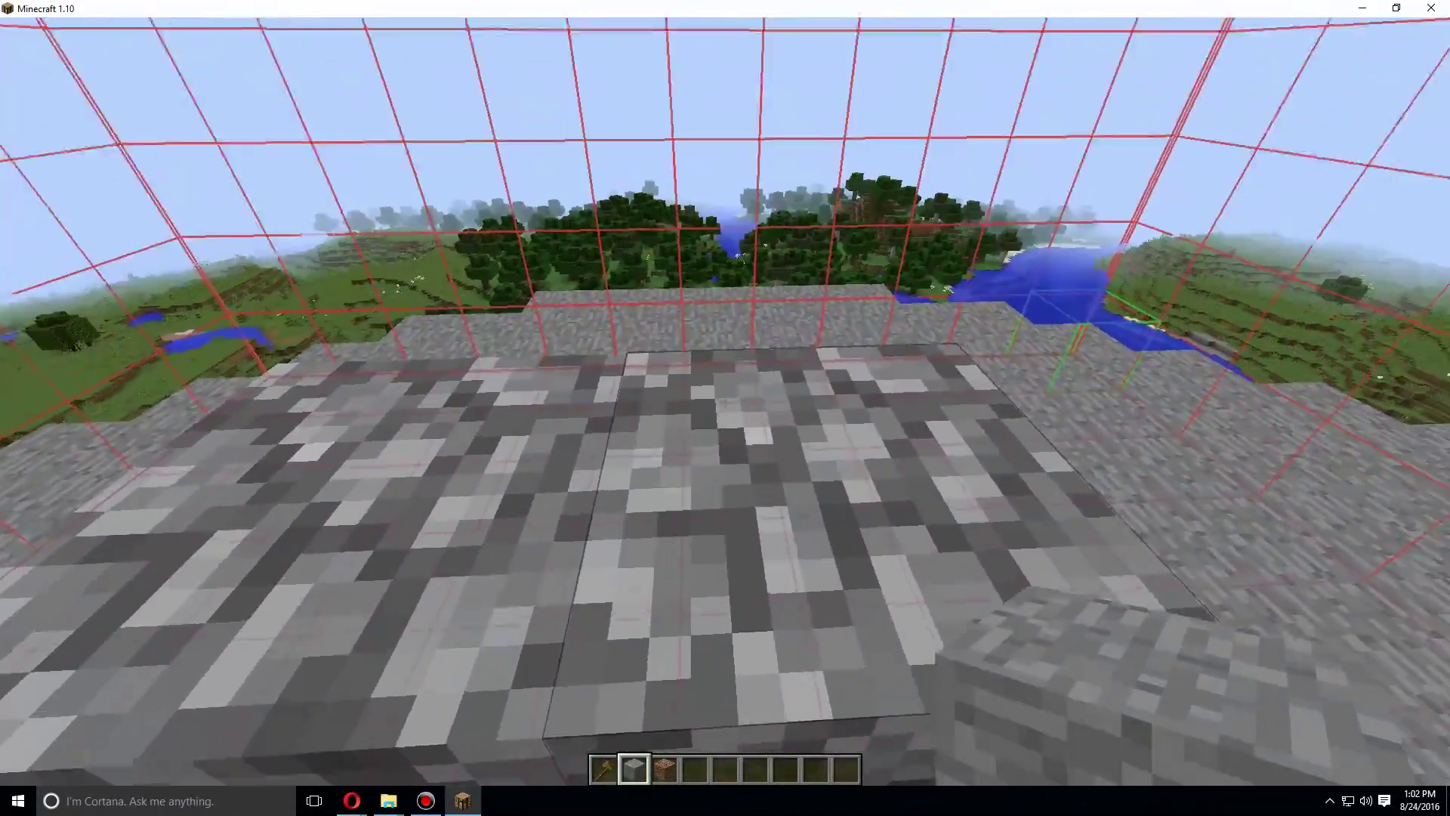
{"action": "key", "text": "slash"}
{"action": "type", "text": "//replace 0"}
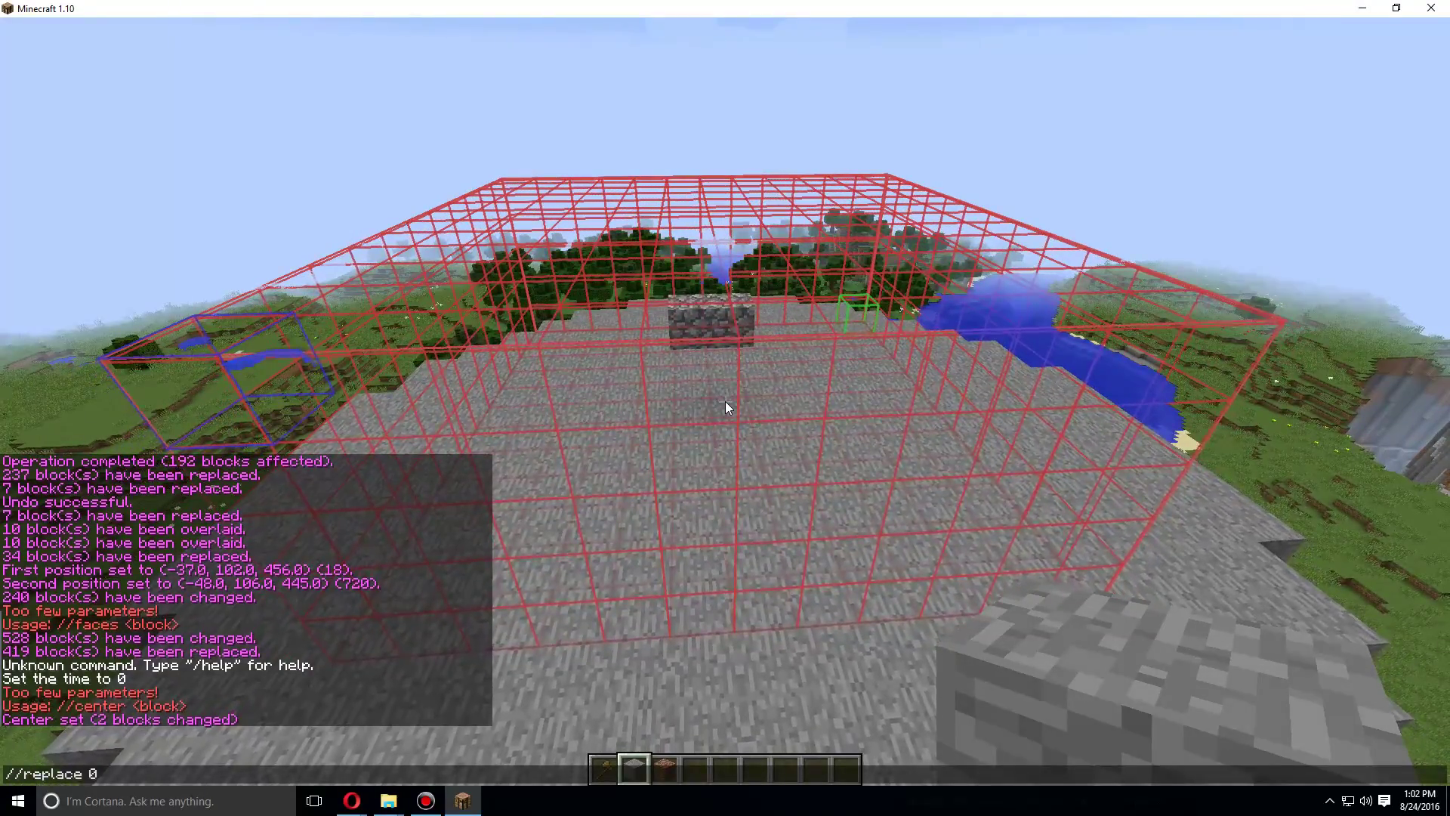
{"action": "key", "text": "Escape"}
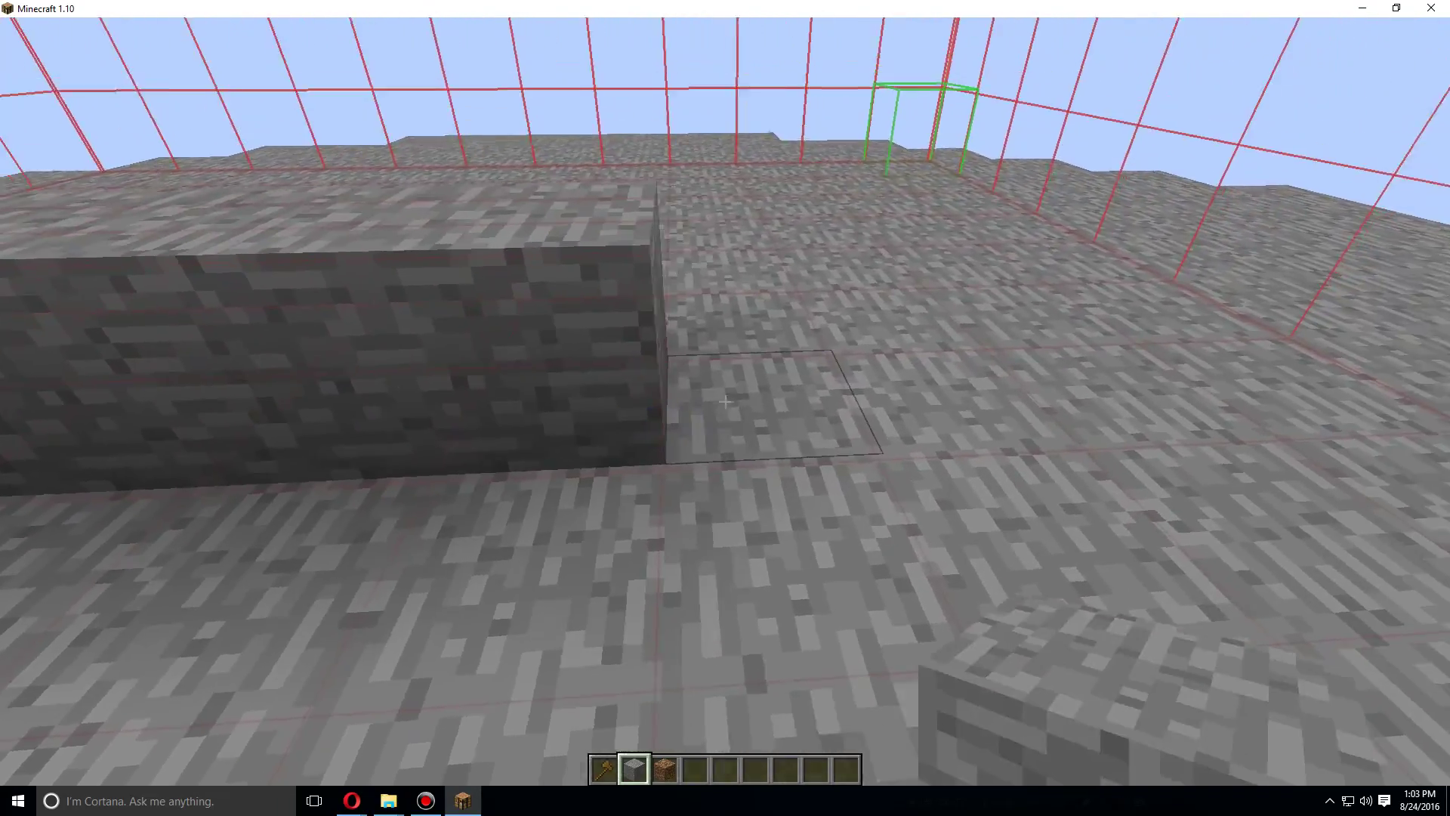
{"action": "right_click", "coordinate": [726, 403]}
{"action": "scroll", "coordinate": [725, 404], "scroll_direction": "down", "scroll_amount": 1}
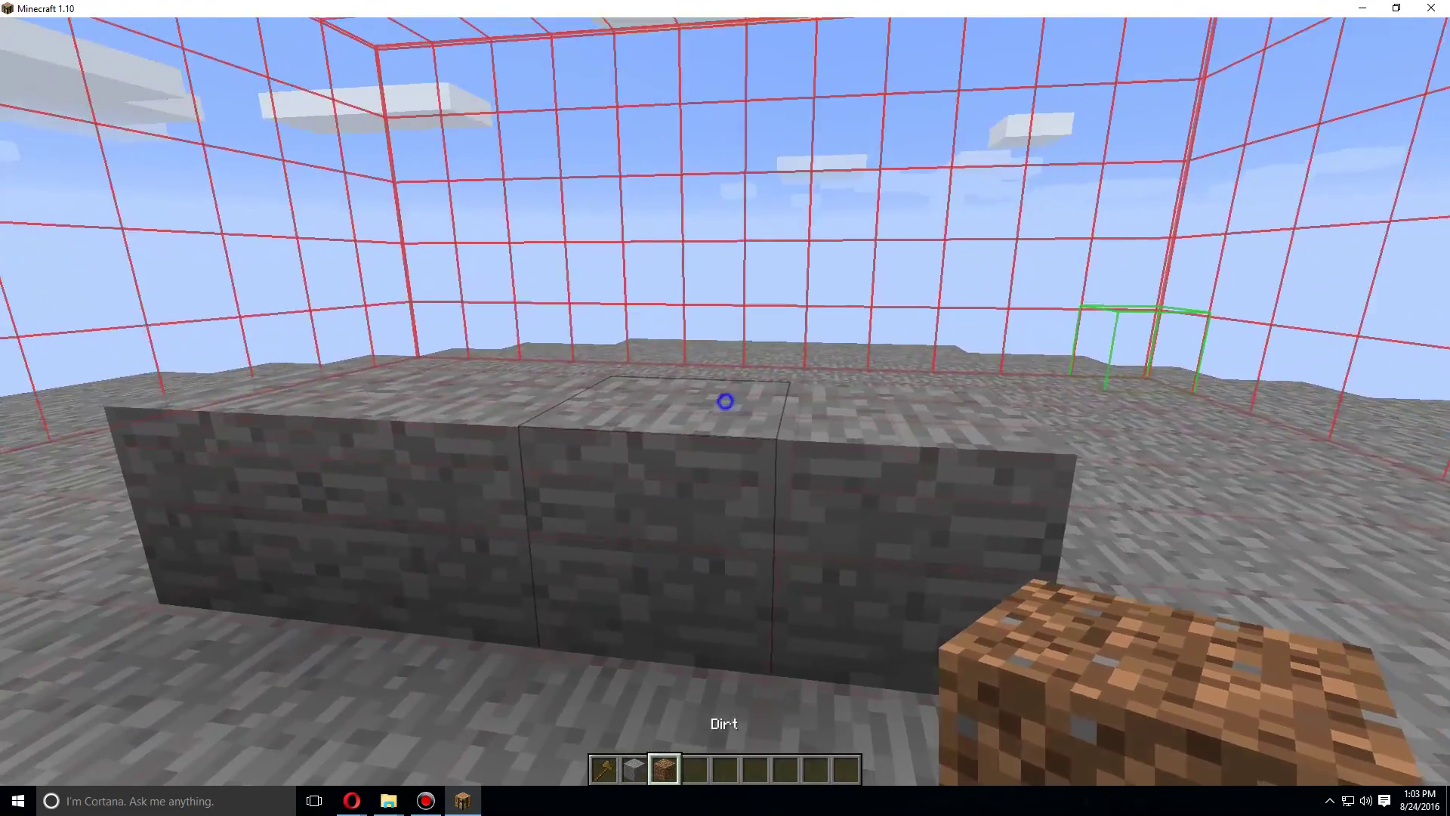
Stack copies of the dirt-capped stone marker with //stack
{"action": "key", "text": "s"}
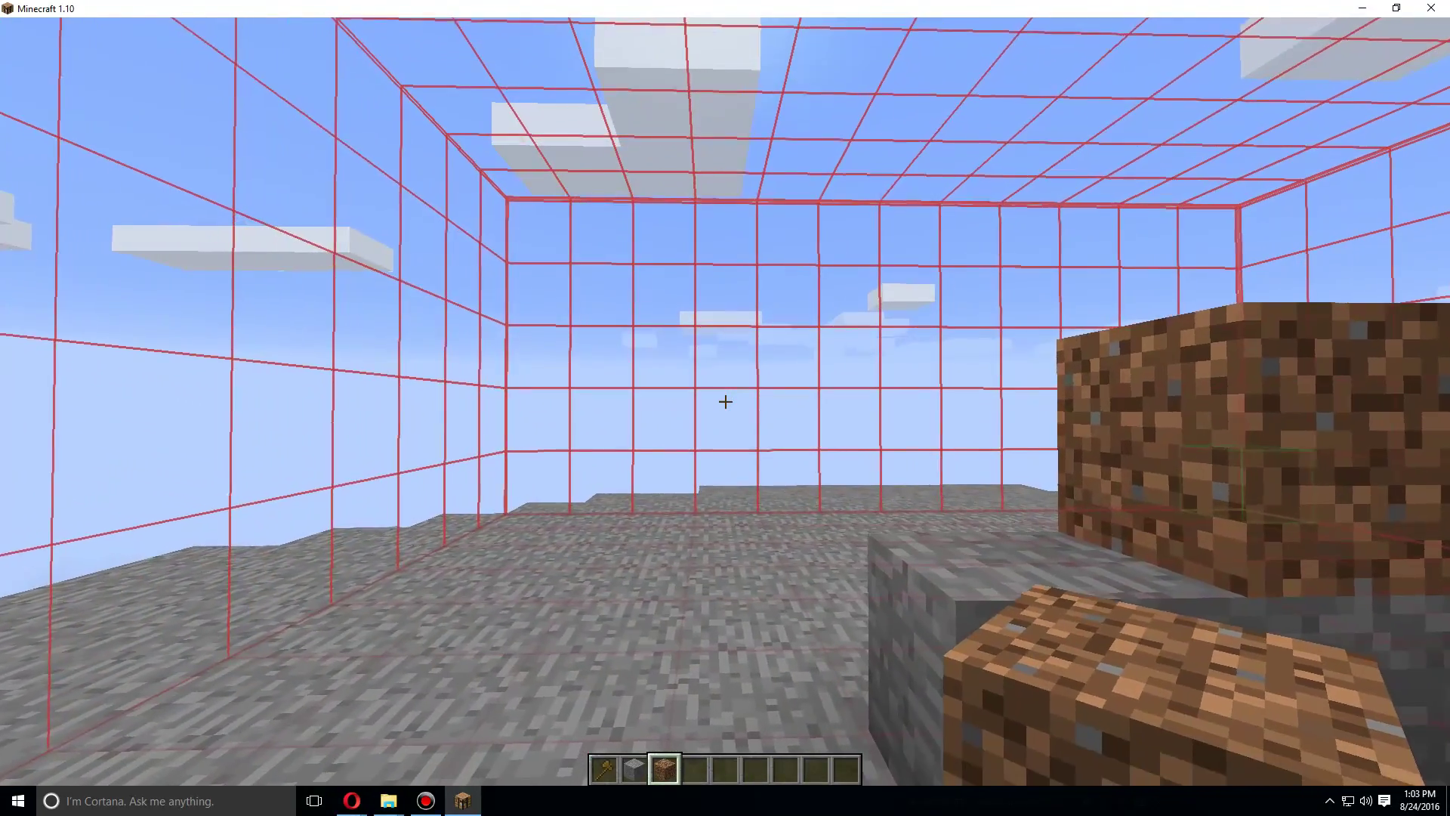
{"action": "key", "text": "slash"}
{"action": "key", "text": "Escape"}
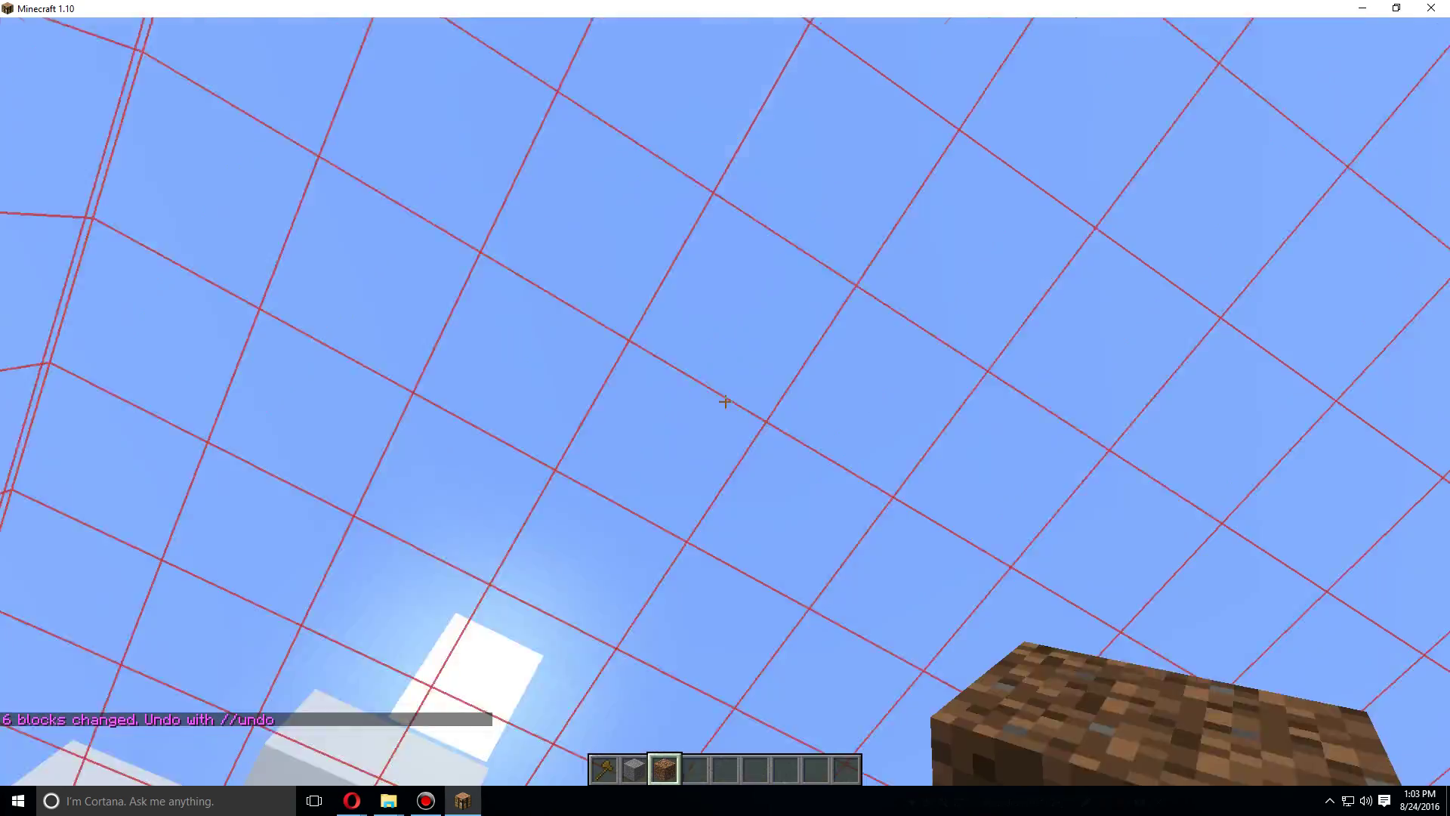
{"action": "key", "text": "t"}
{"action": "key", "text": "Escape"}
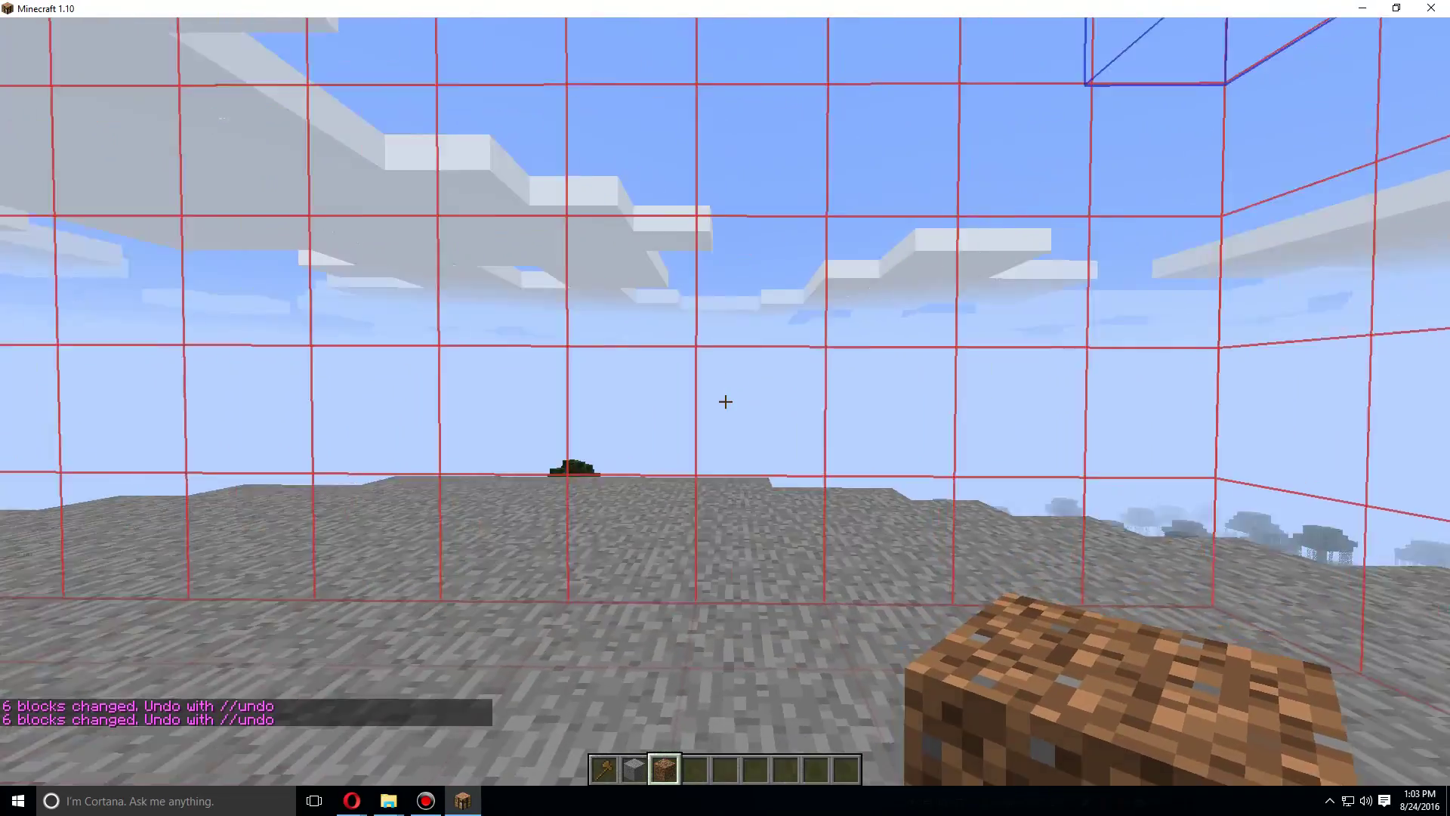
{"action": "key", "text": "slash"}
{"action": "key", "text": "Escape"}
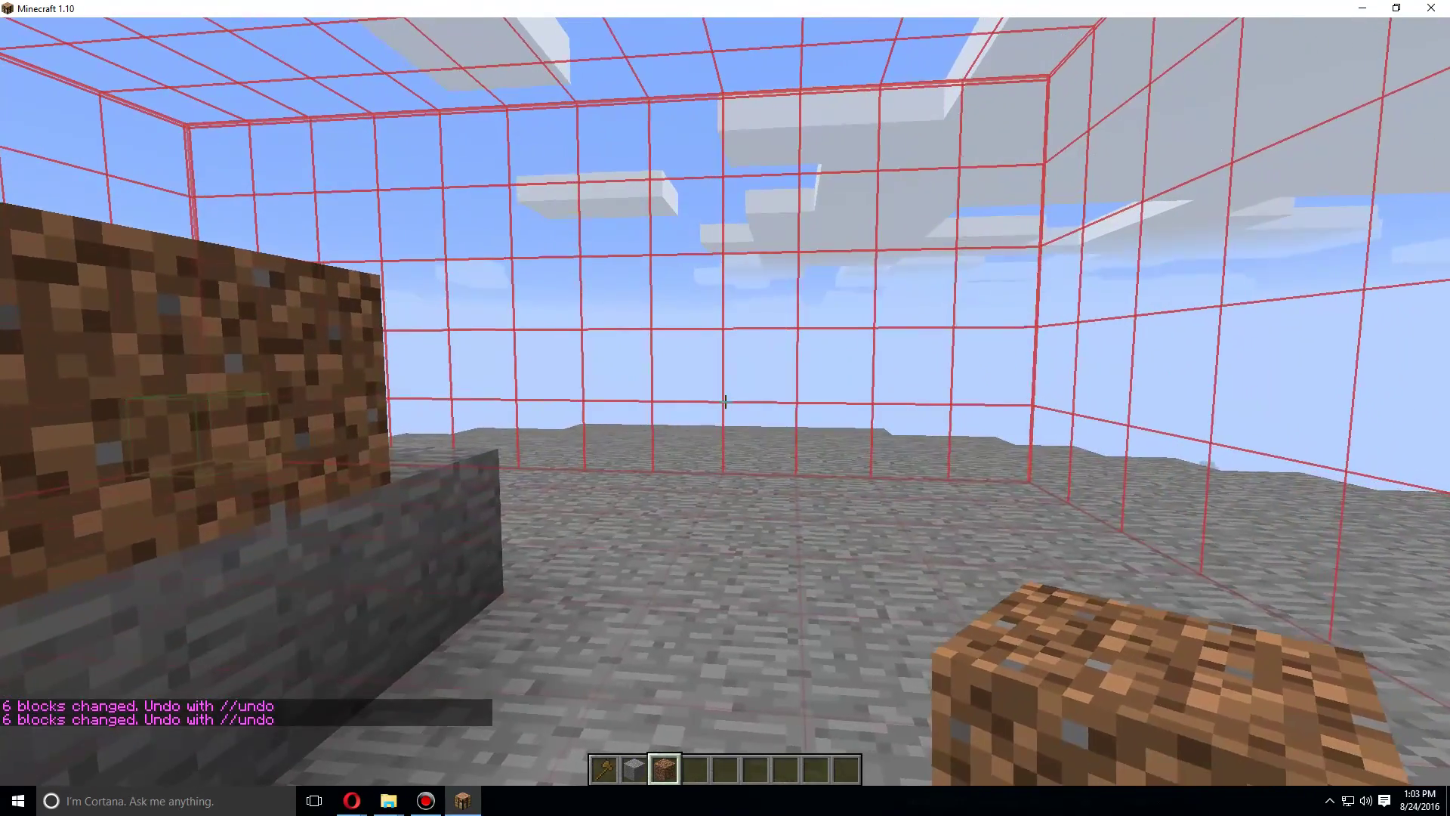
Run //stack once more, duplicating the region overhead and changing 150 blocks
{"action": "key", "text": "t"}
{"action": "key", "text": "Escape"}
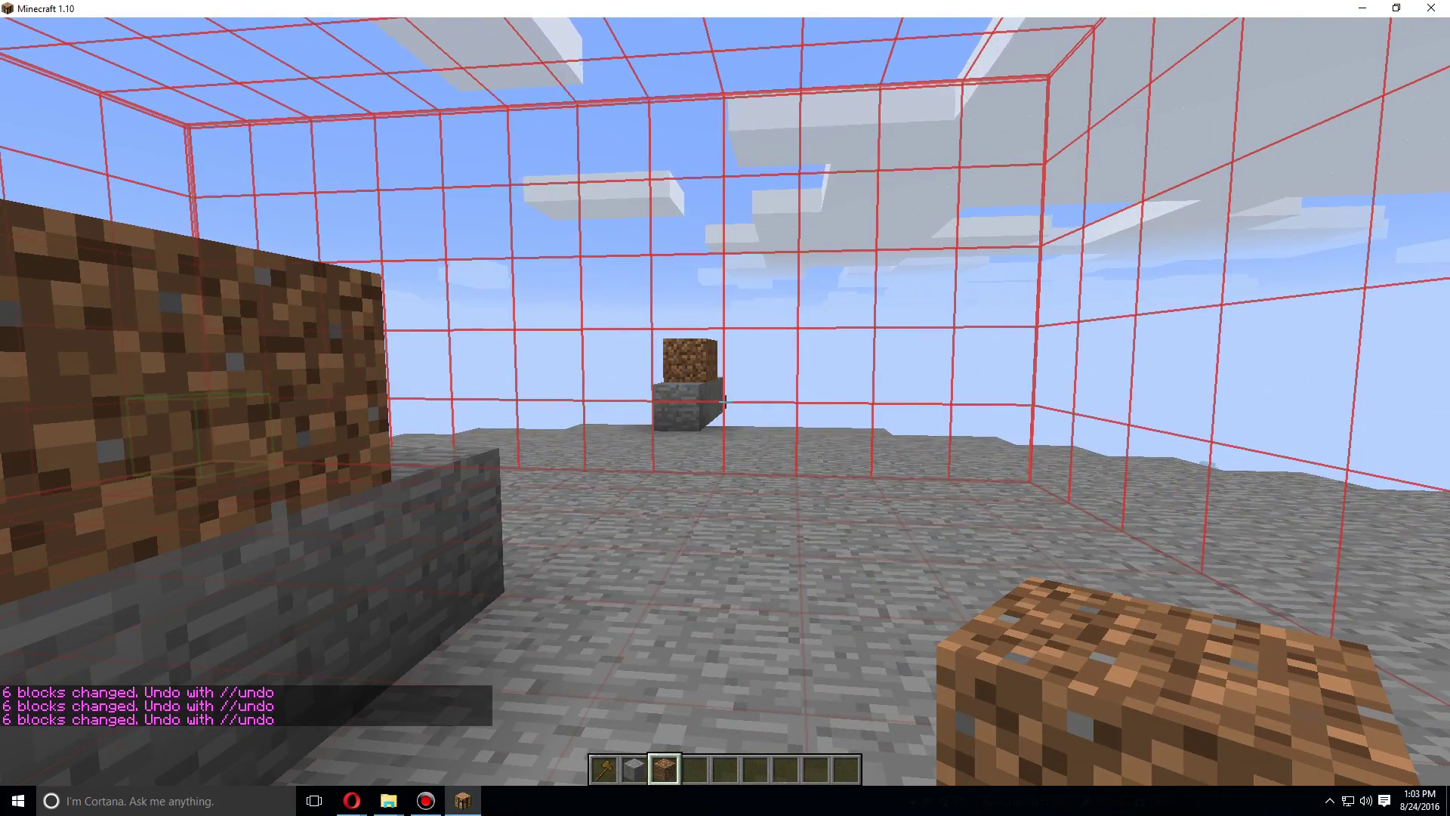
{"action": "key", "text": "slash"}
{"action": "type", "text": "/stack"}
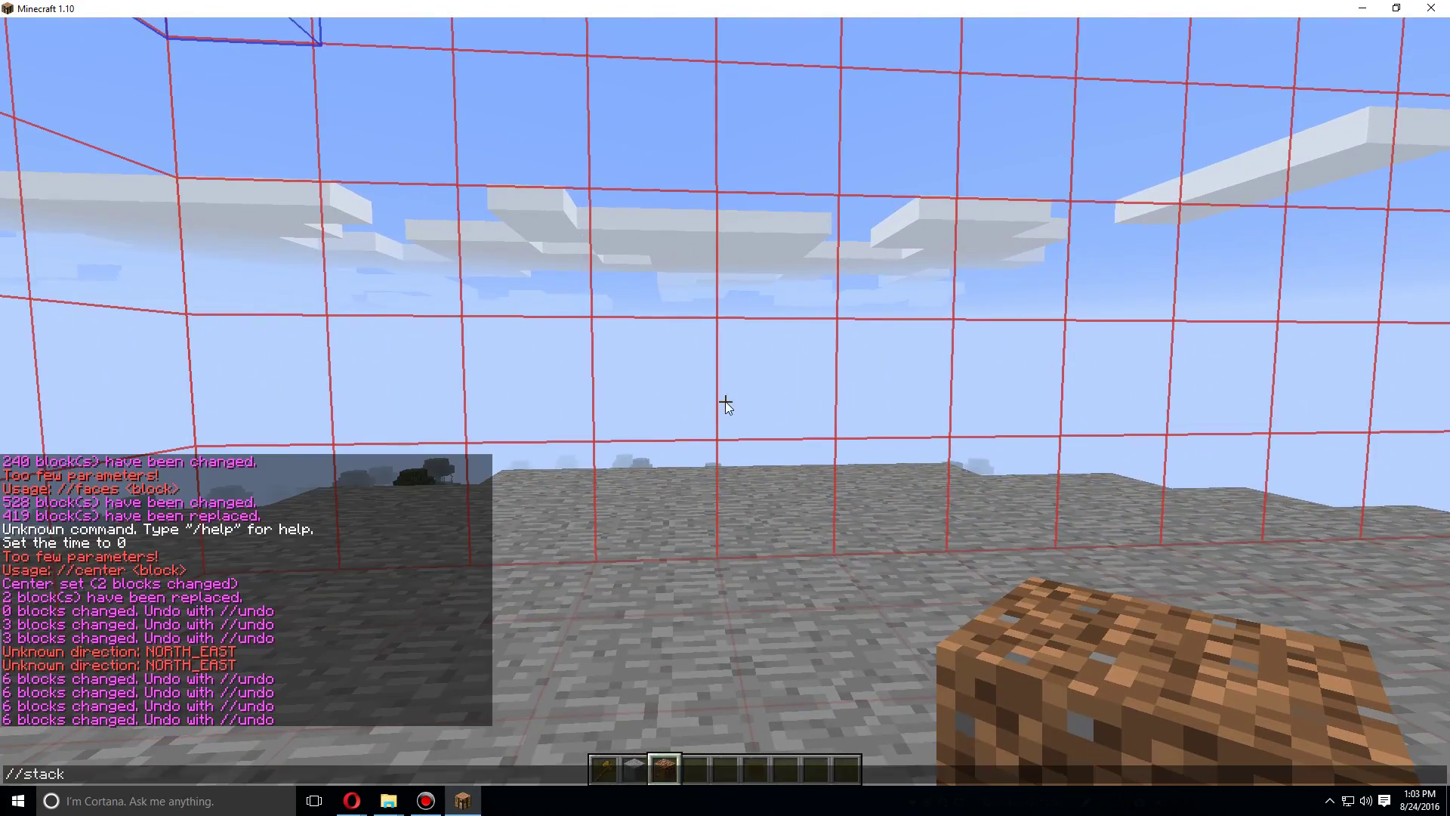
{"action": "key", "text": "Escape"}
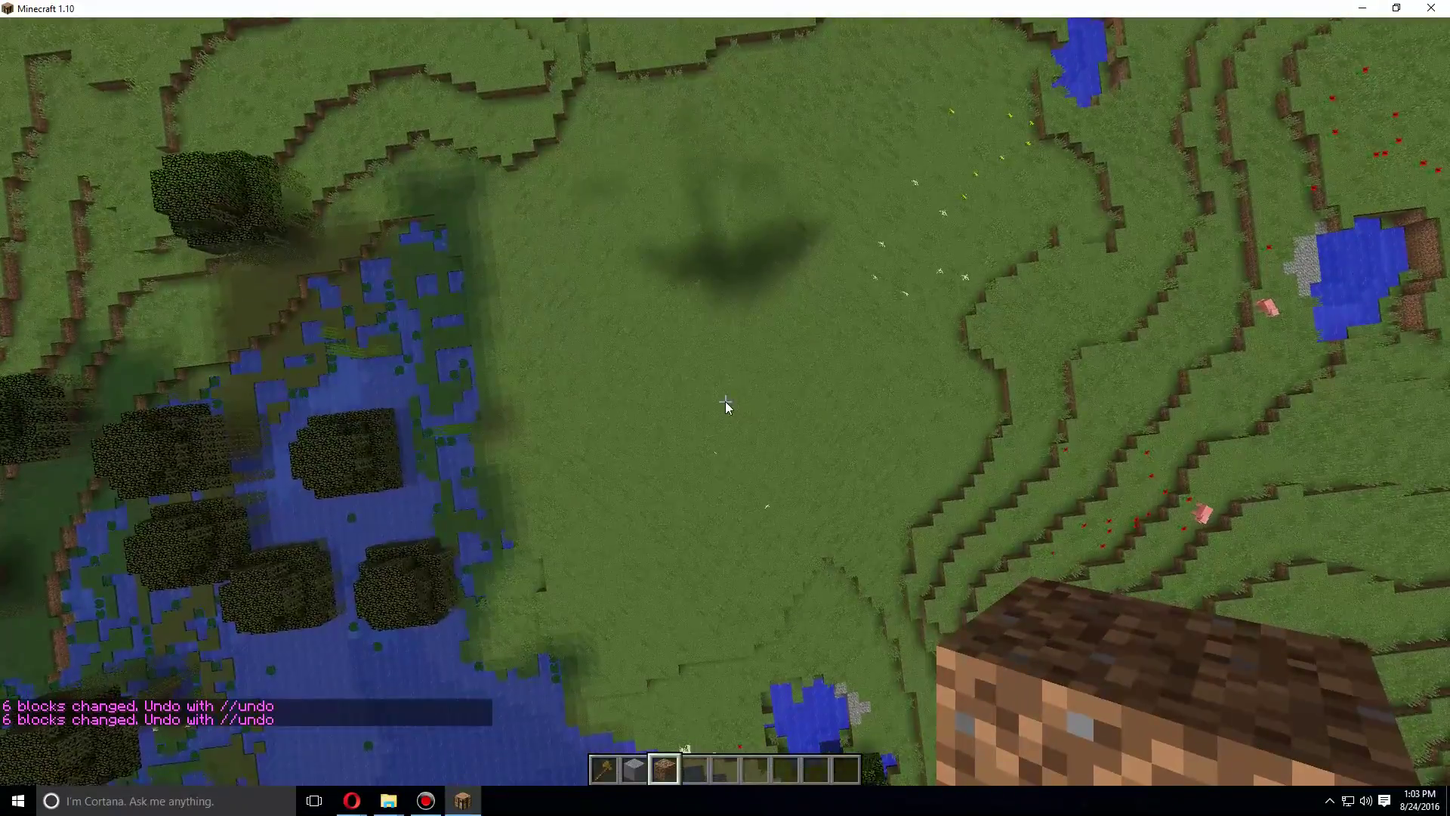
{"action": "right_click", "coordinate": [727, 407]}
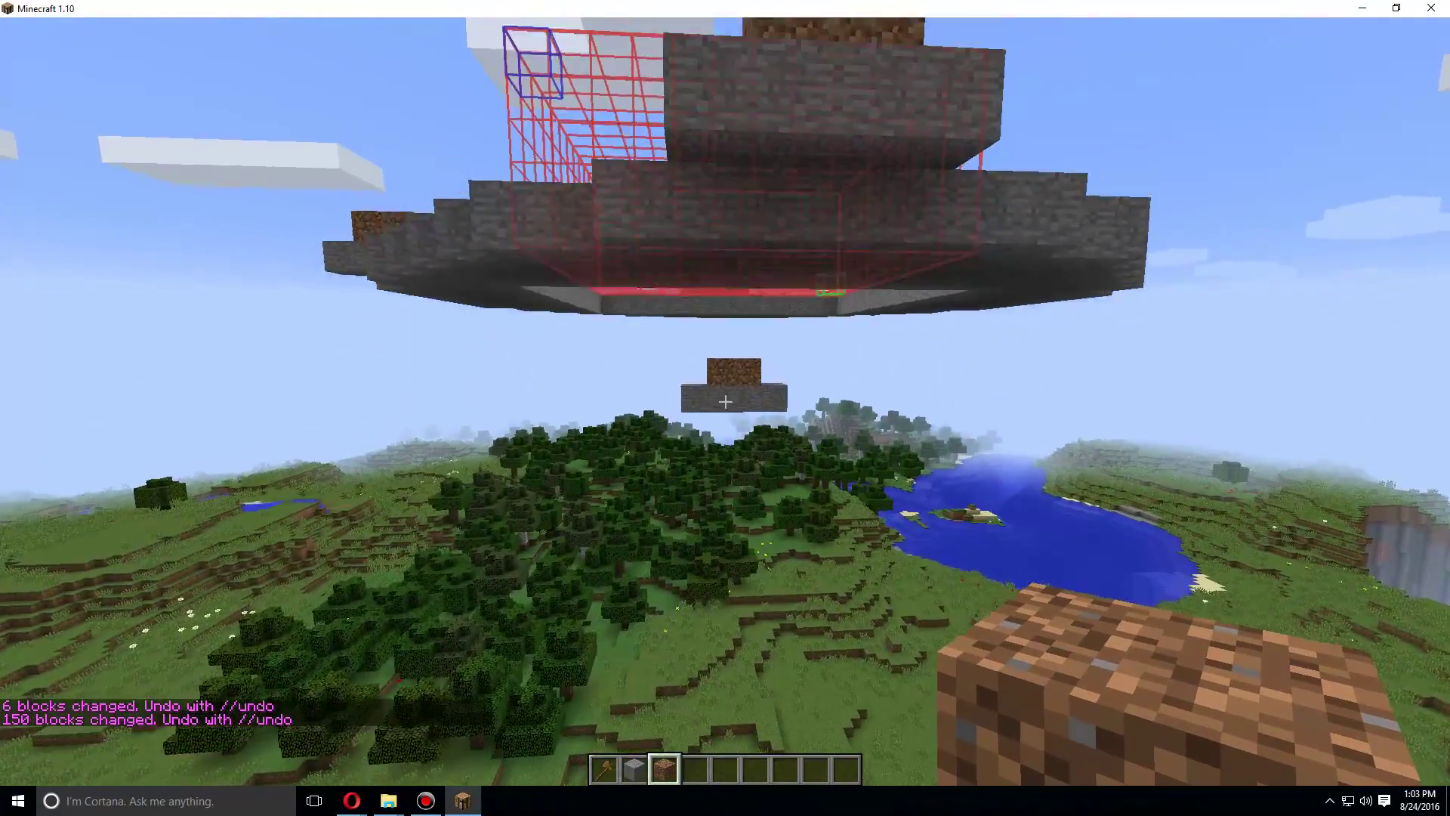
Run //regen on the selection to restore natural terrain, then fly back to view it
{"action": "key", "text": "slash"}
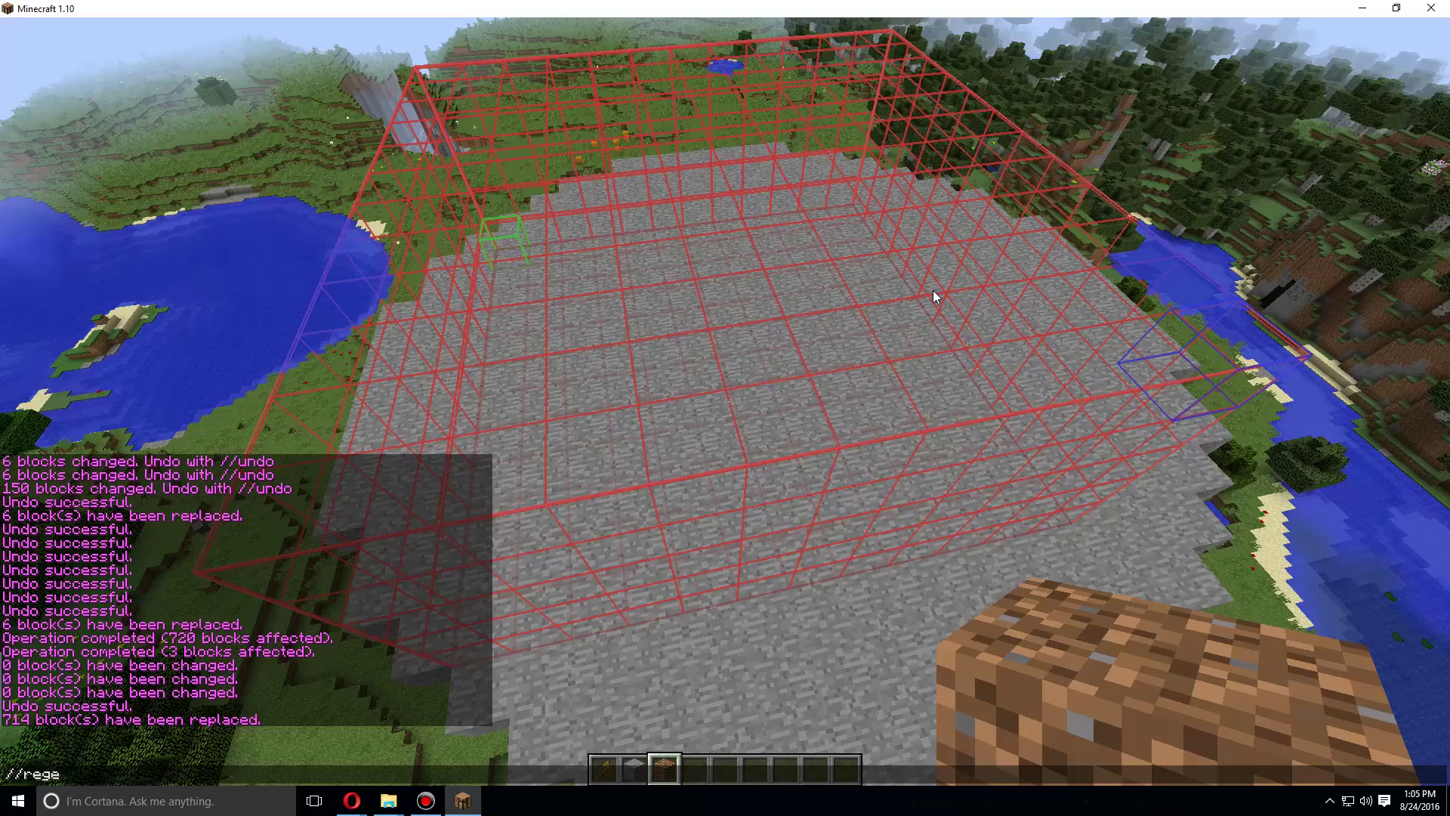
{"action": "key", "text": "Return"}
{"action": "key", "text": "s"}
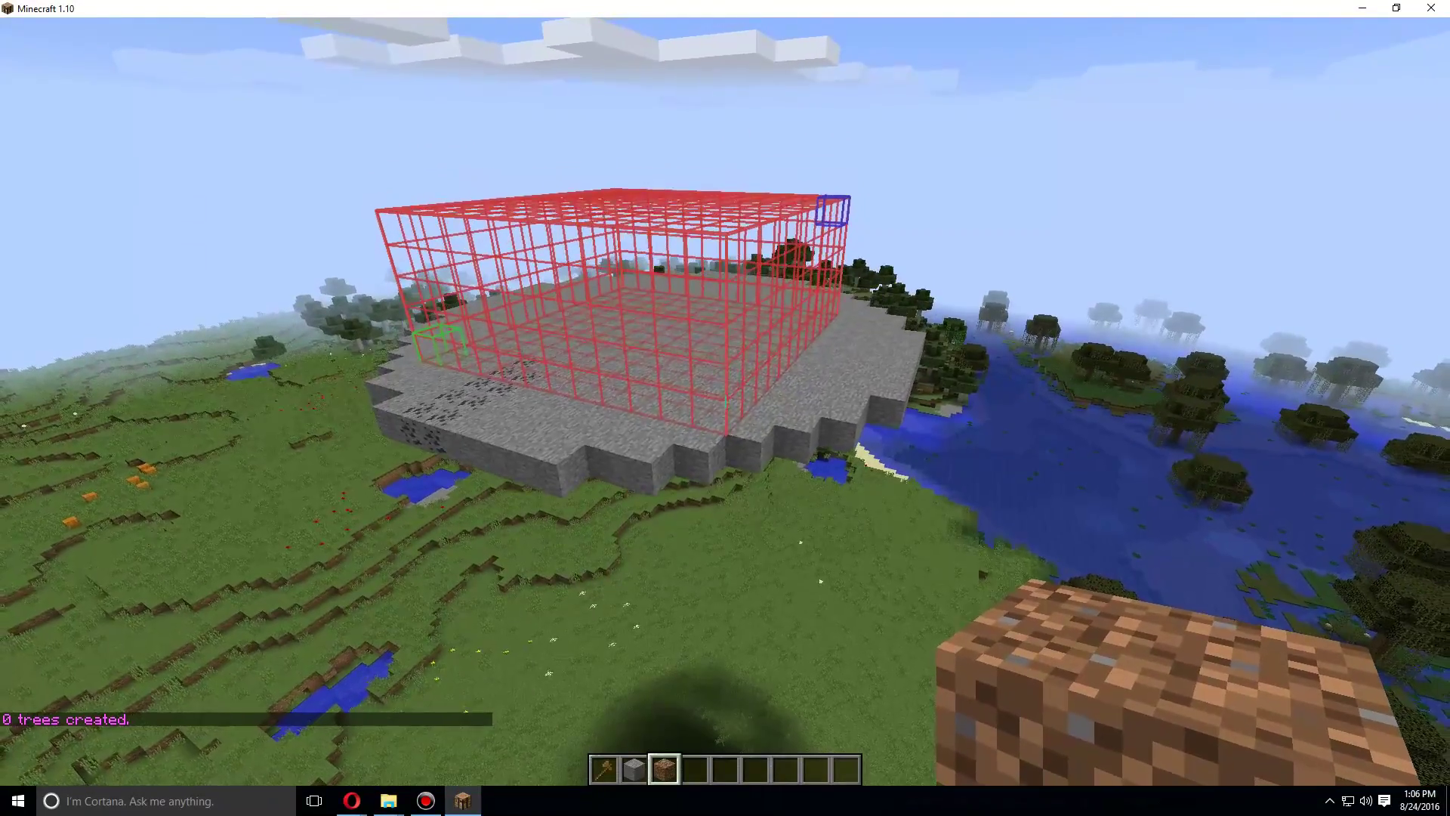
{"action": "key", "text": "slash"}
{"action": "type", "text": "//pos1"}
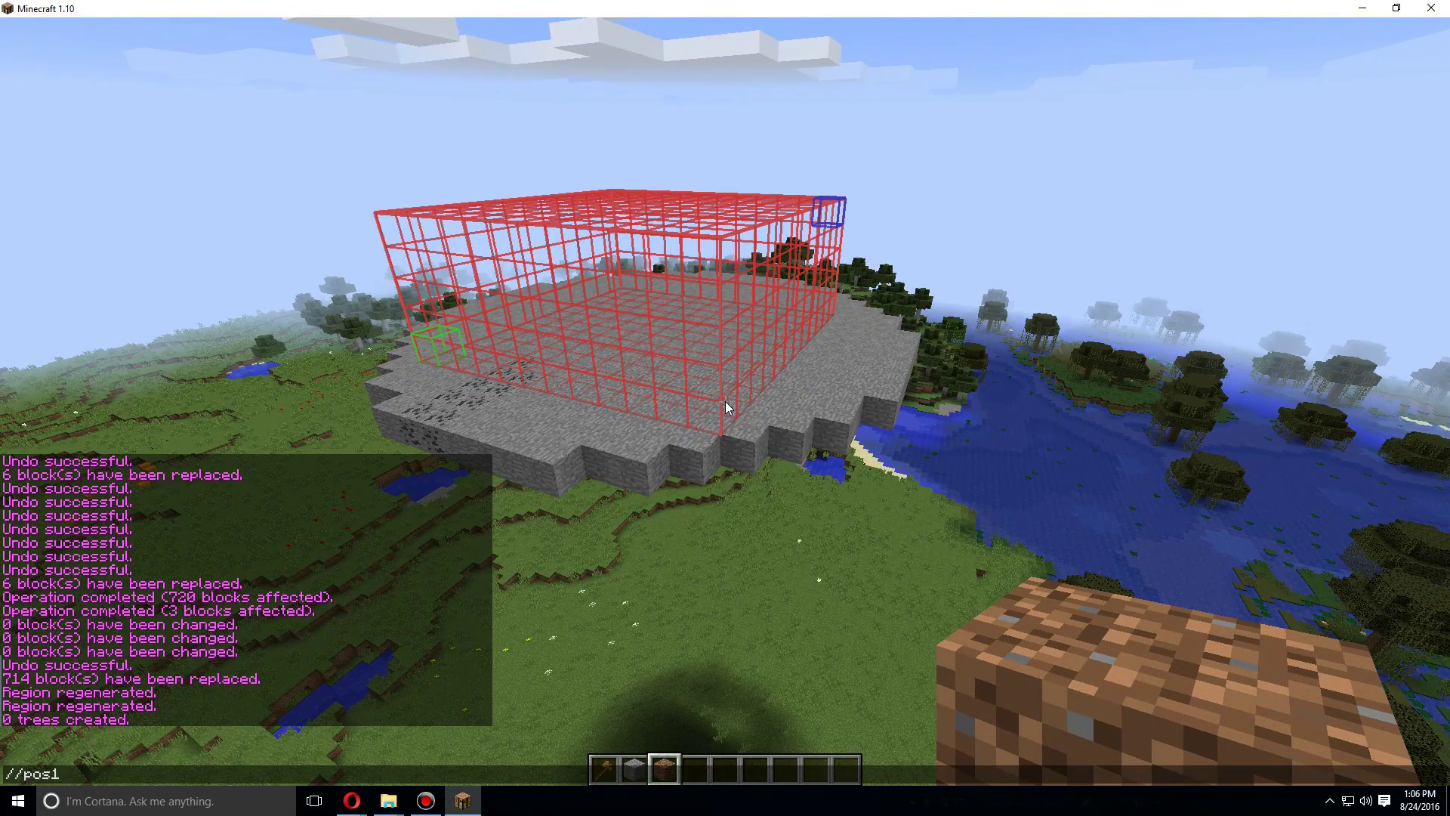
Mark an 8,680-block selection with //pos1 and a //pos2 corner below the platform
{"action": "key", "text": "Return"}
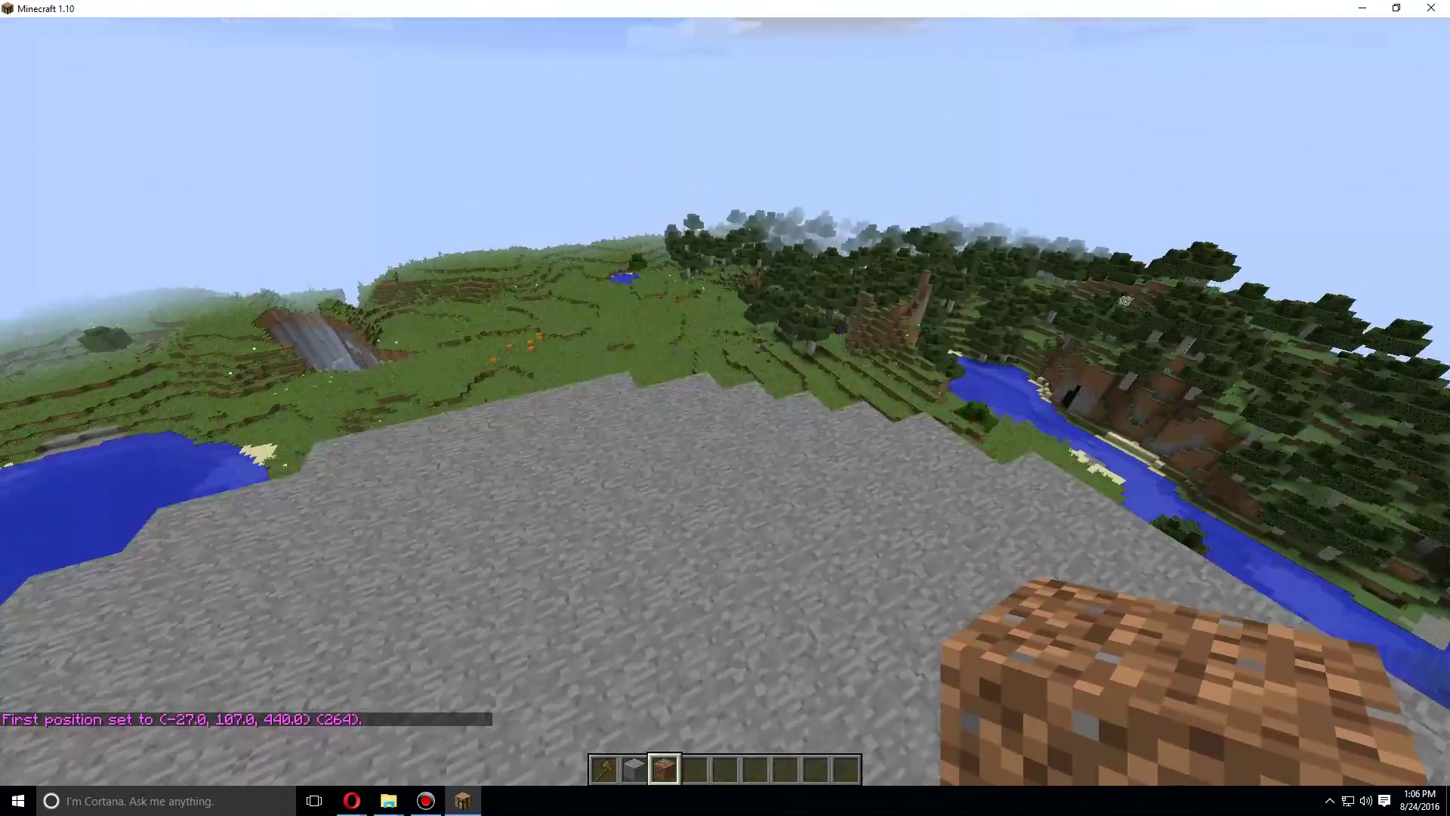
{"action": "key", "text": "shift"}
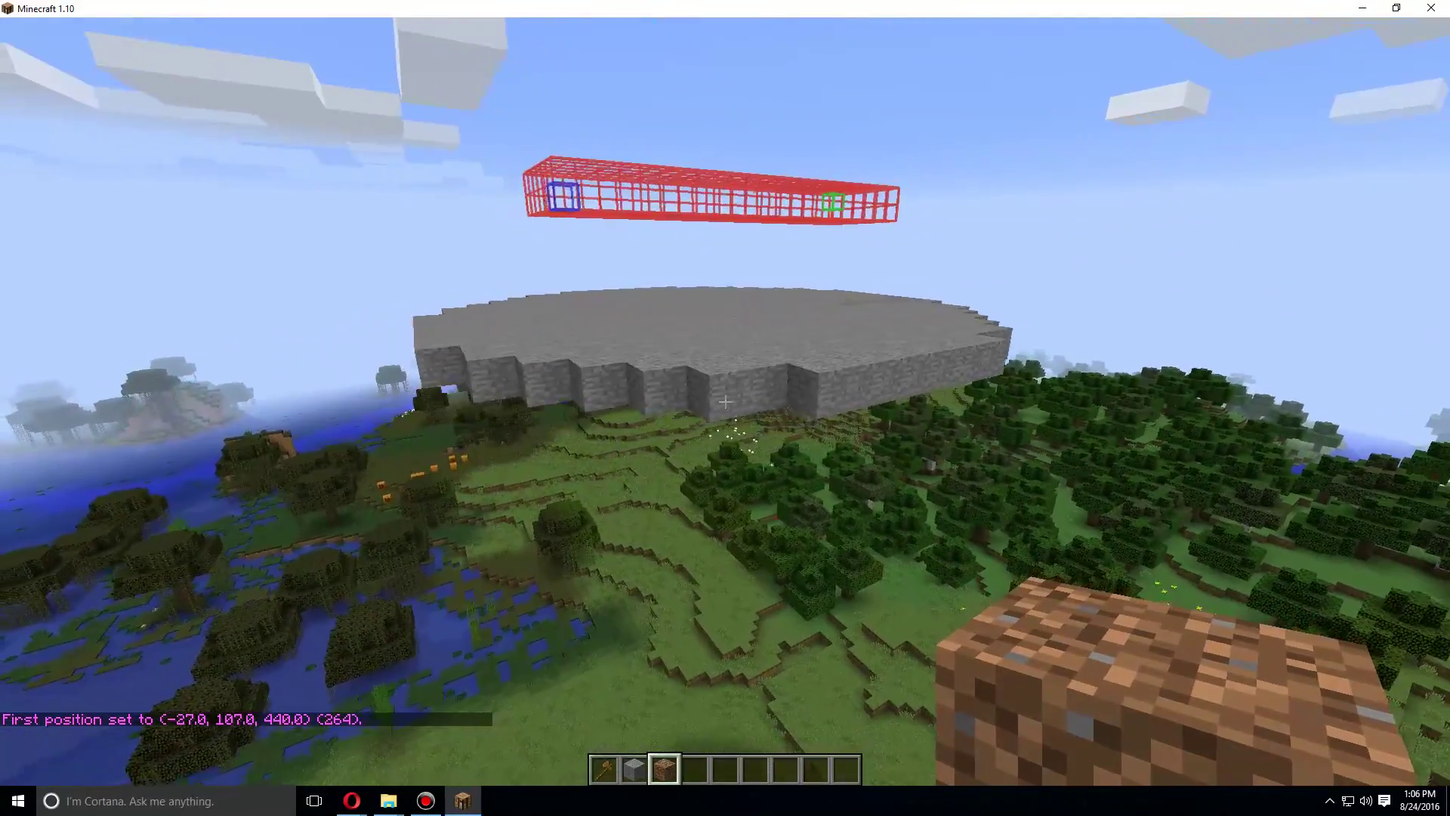
{"action": "key", "text": "shift"}
{"action": "key", "text": "slash"}
{"action": "type", "text": "//pos2"}
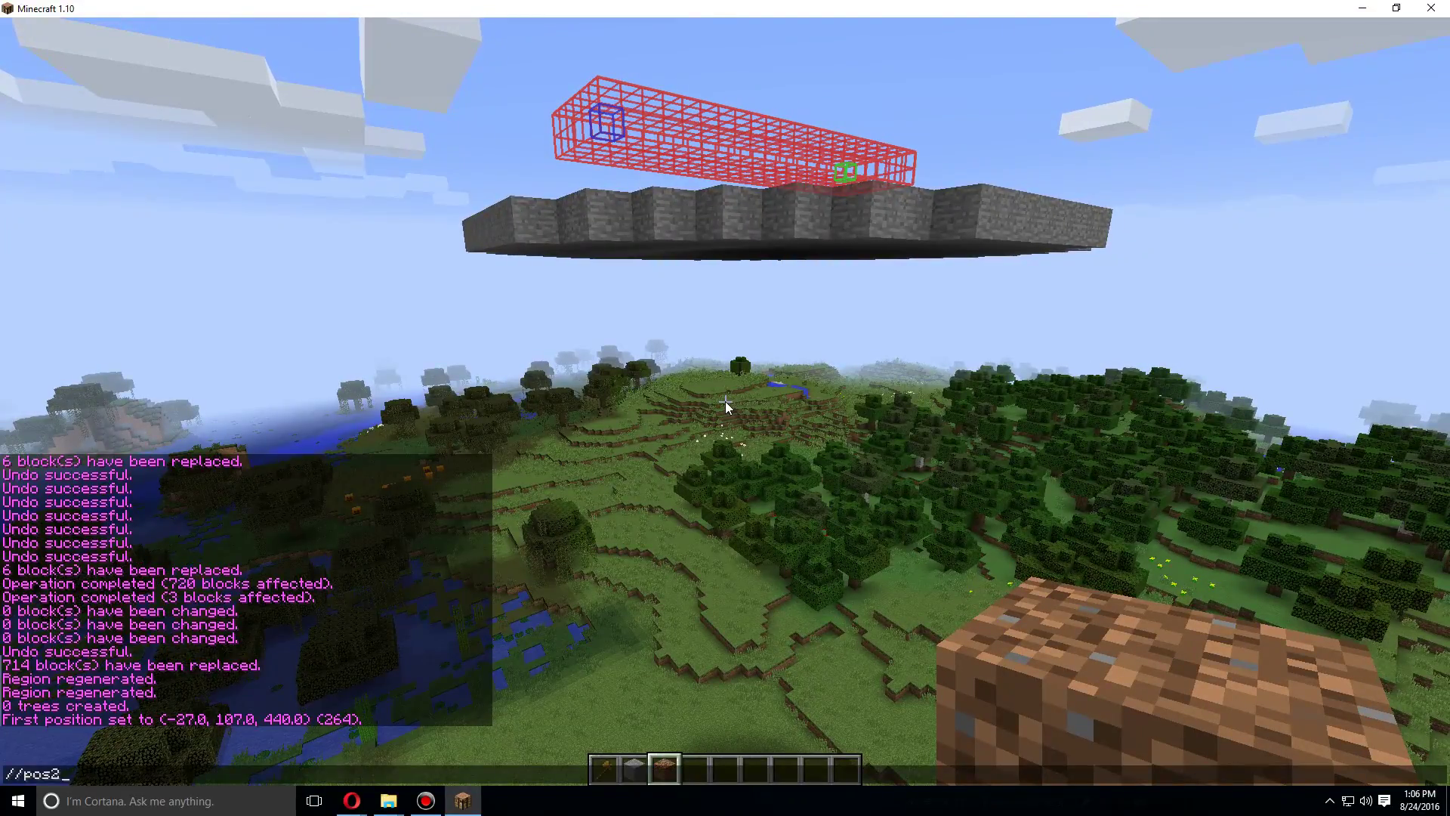
{"action": "key", "text": "Return"}
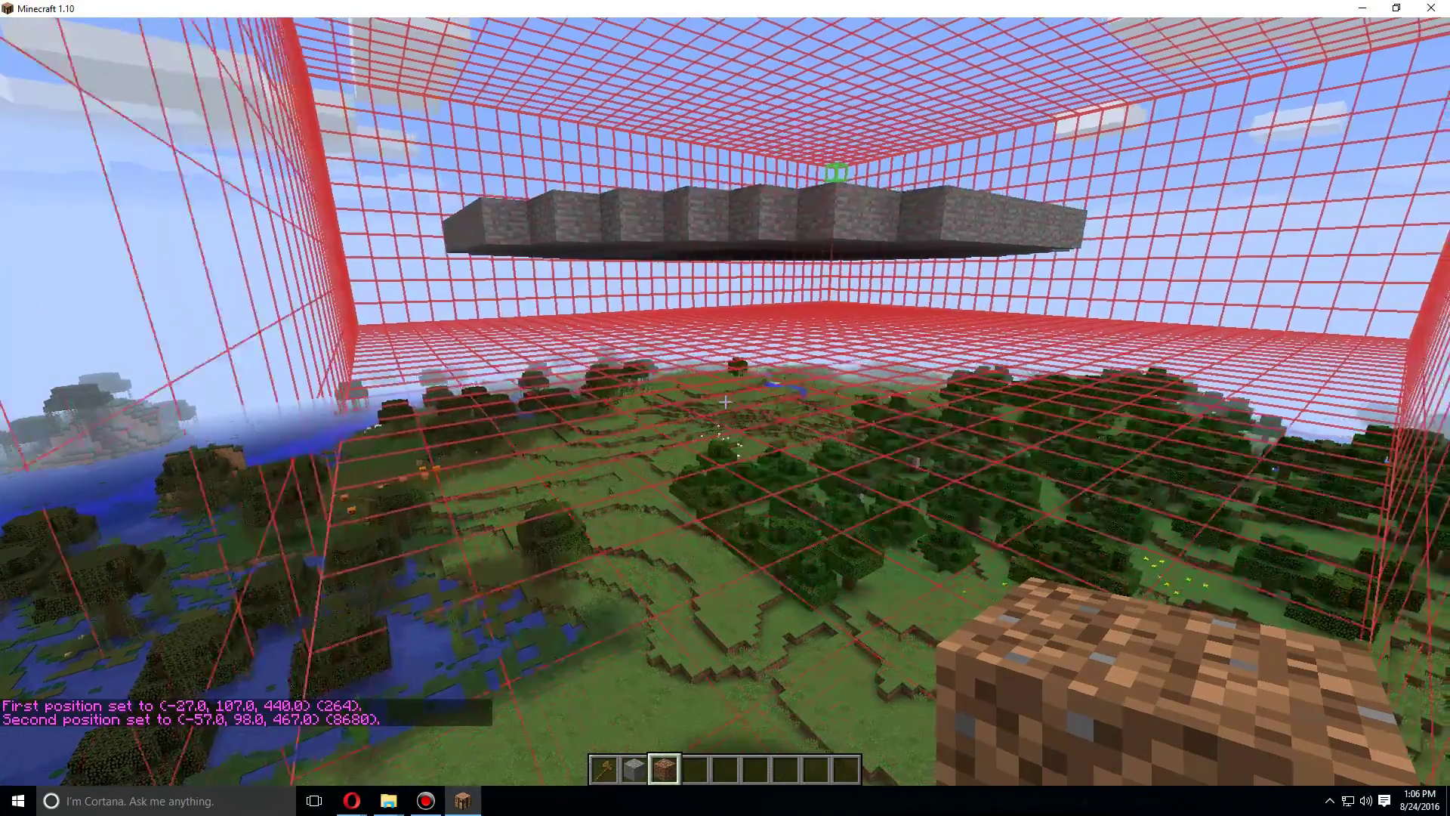
Turn the platform's 349 stone blocks into air with //replace 0
{"action": "key", "text": "space"}
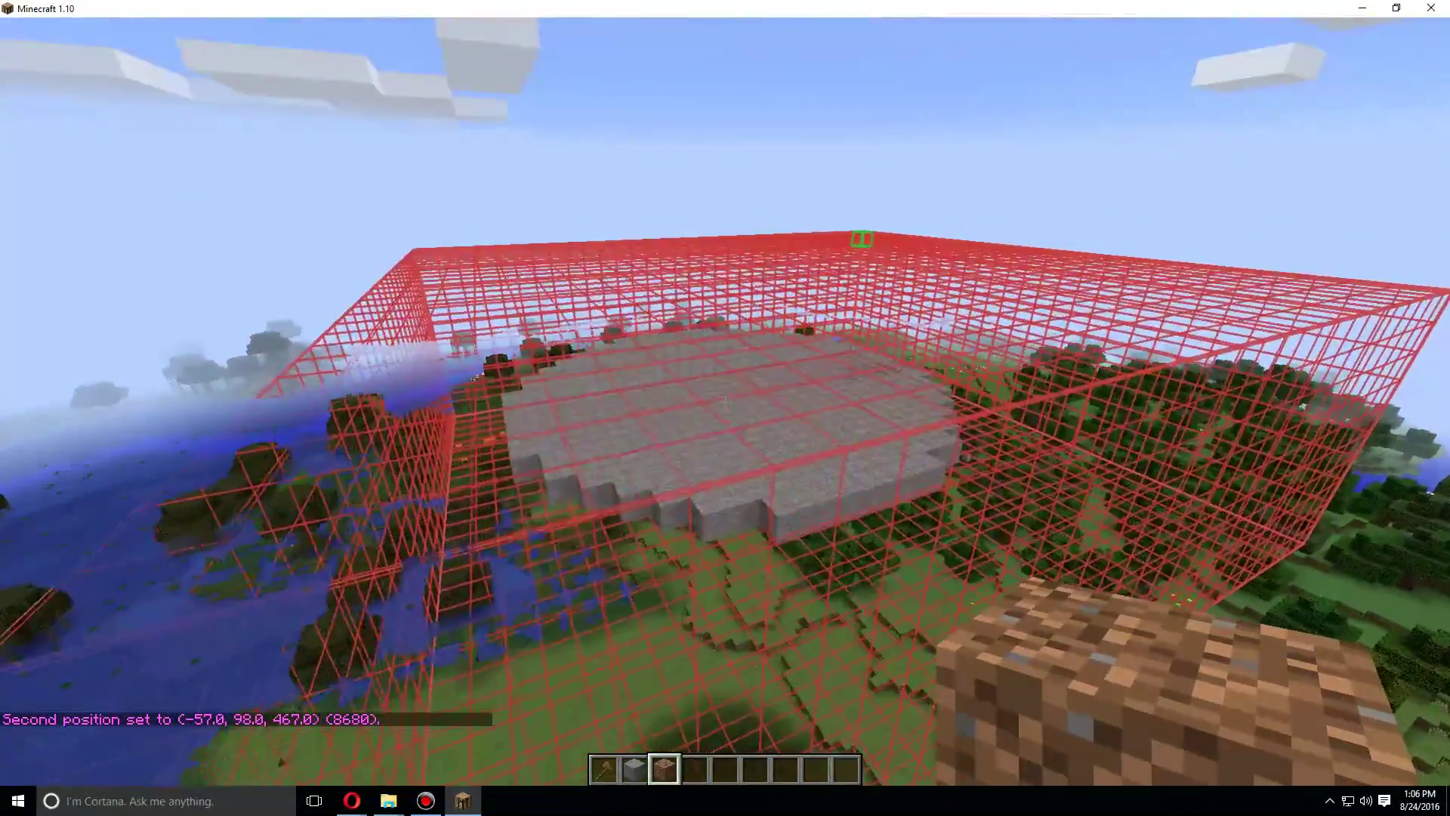
{"action": "key", "text": "slash"}
{"action": "type", "text": "//replace 0"}
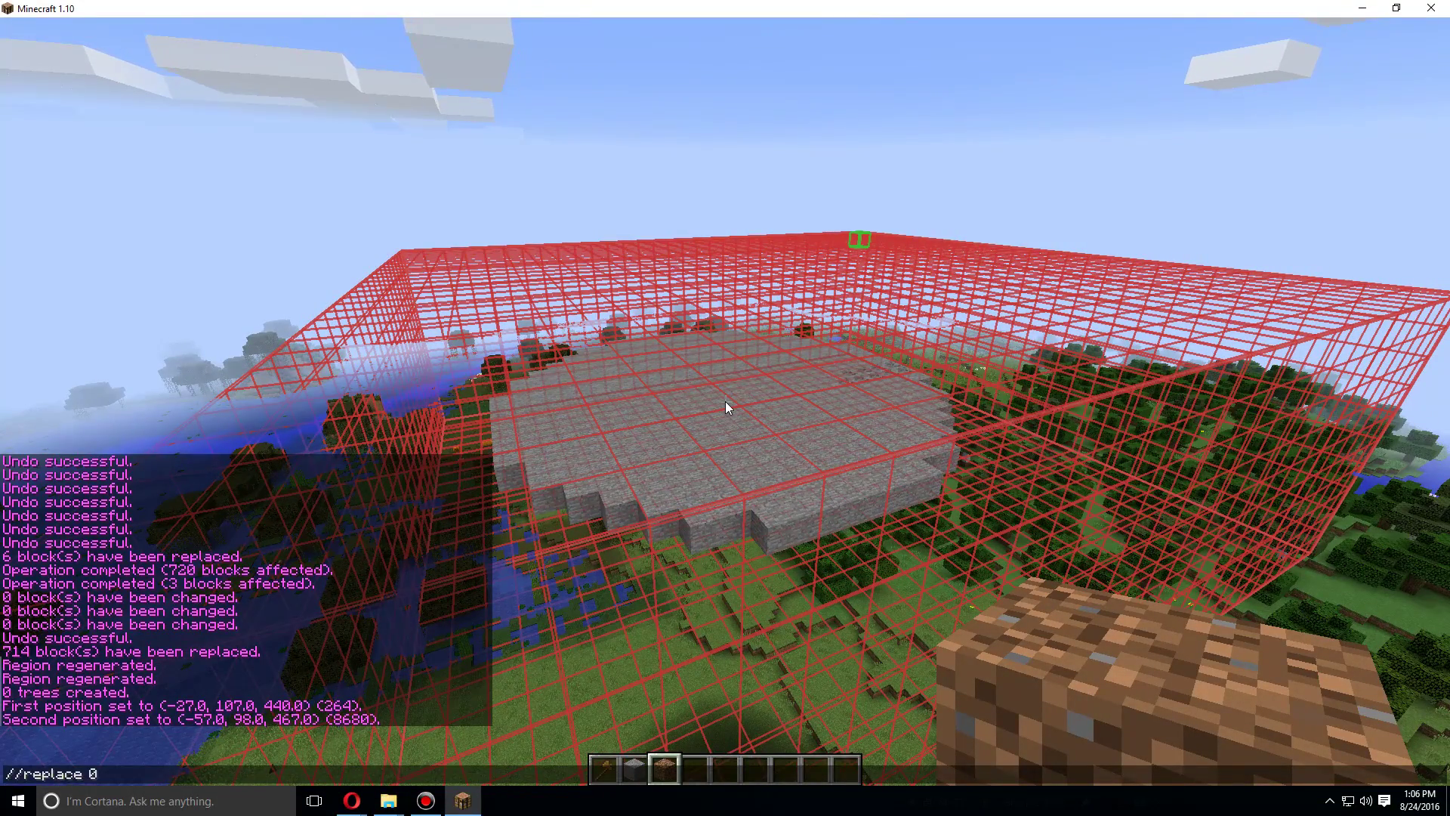
{"action": "key", "text": "Return"}
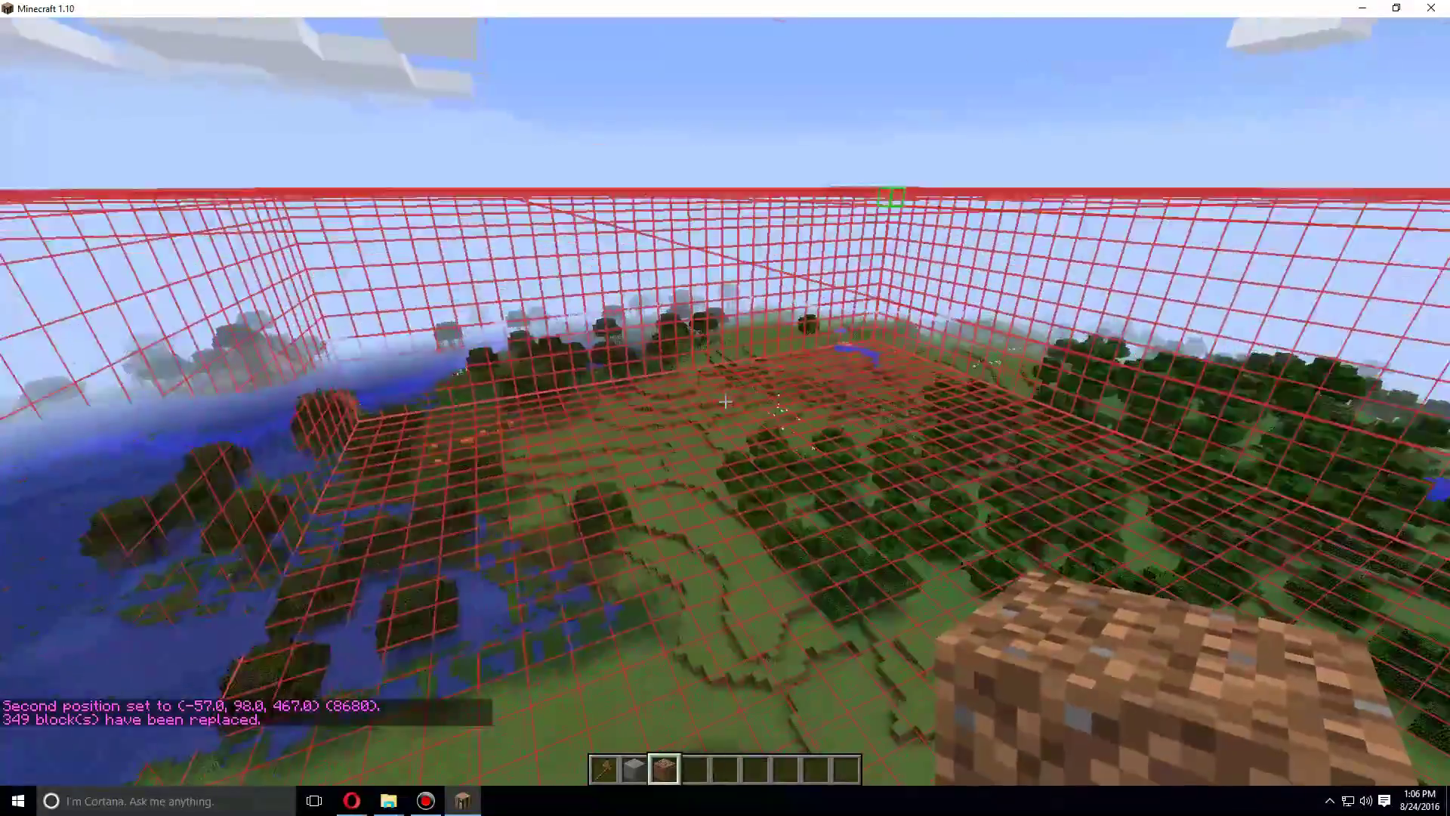
{"action": "key", "text": "slash"}
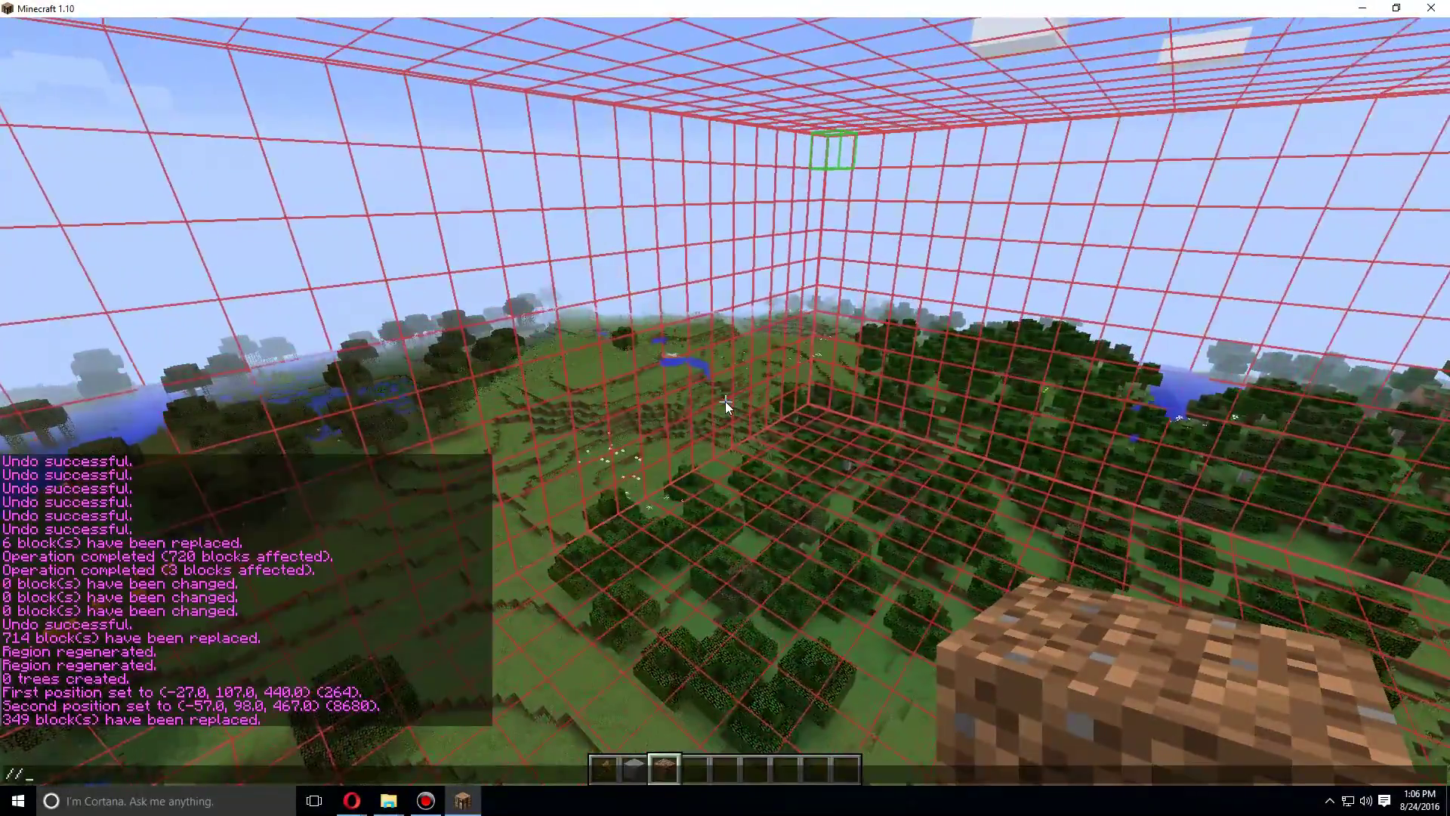